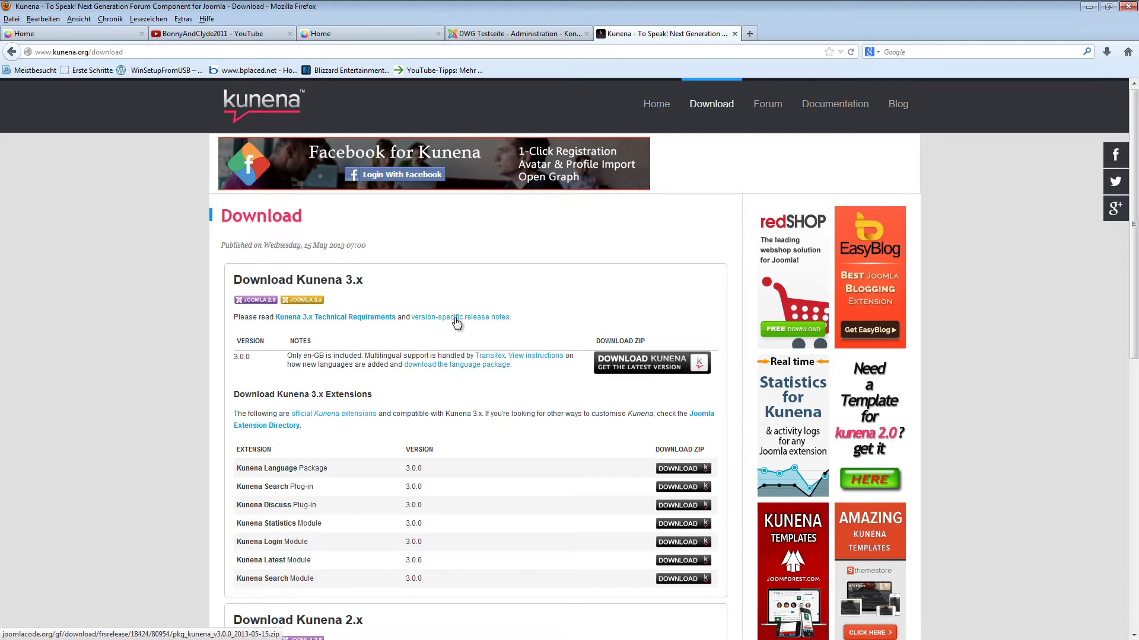
Examine the Kunena 3.x downloads and mark the Kunena Language Package entry among the extensions.
scroll(430, 311, "down", 3)
scroll(430, 307, "down", 2)
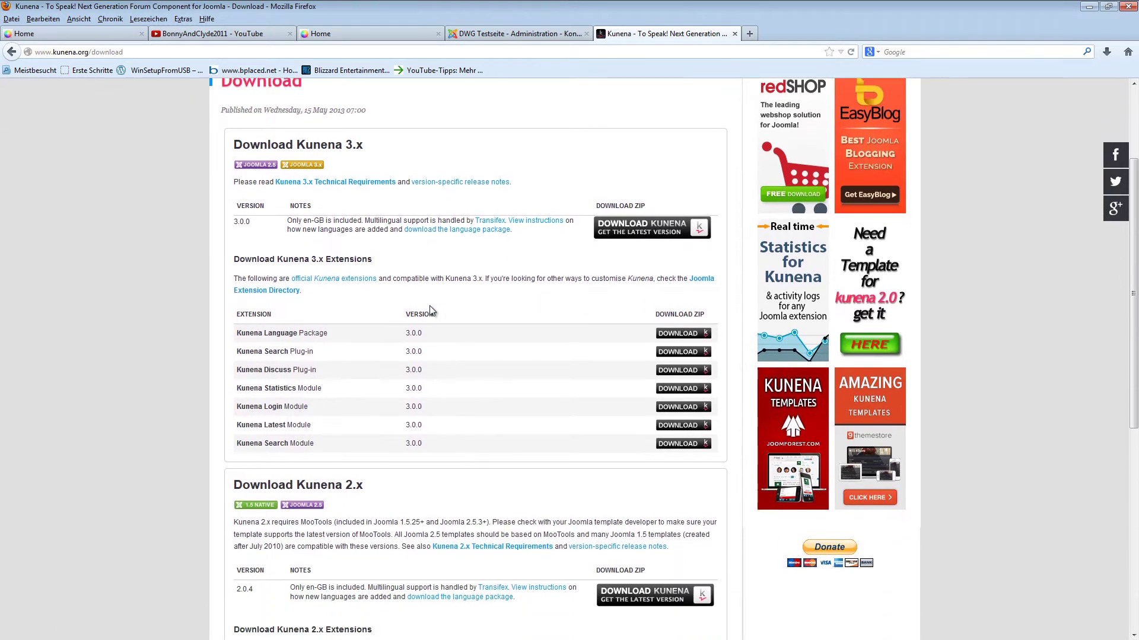
scroll(479, 312, "down", 2)
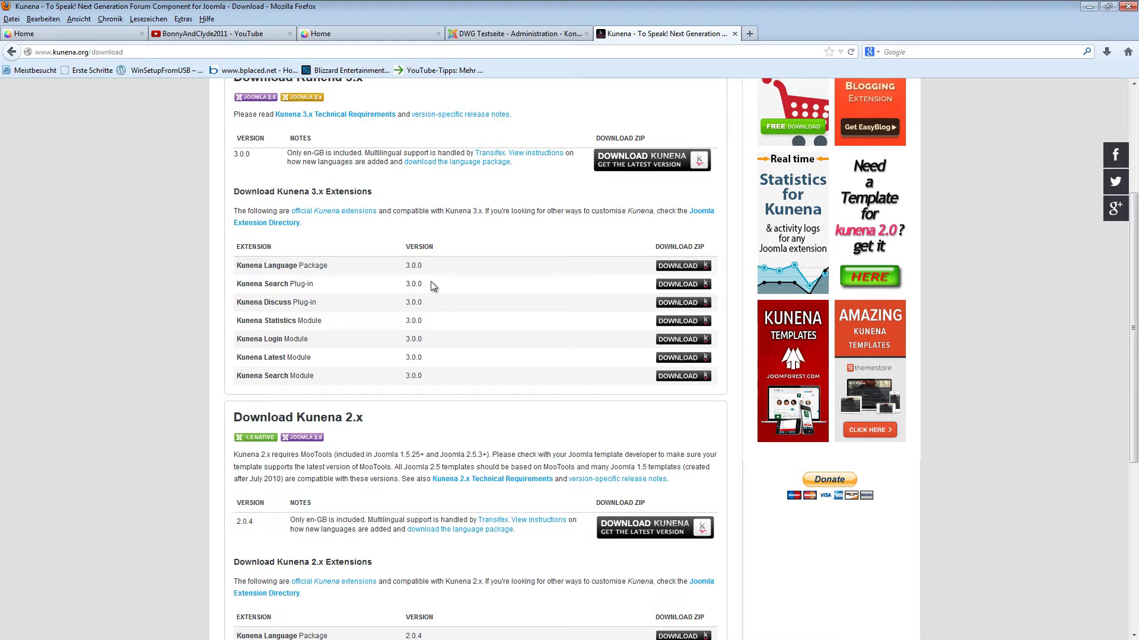
left_click_drag(236, 266, 710, 269)
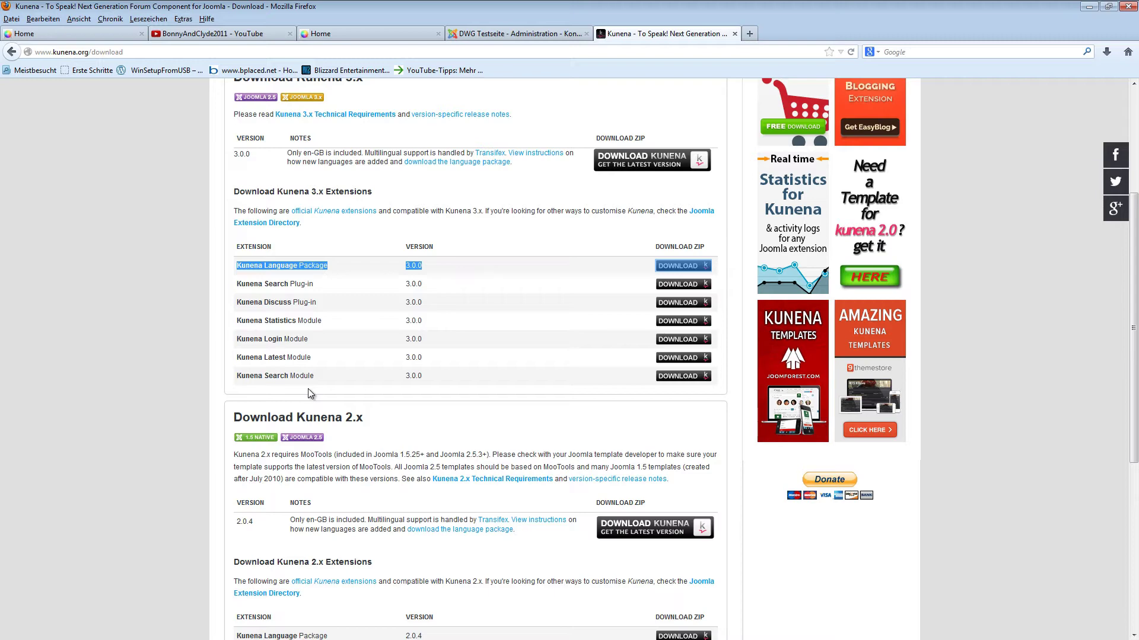
Switch to the DWG Testseite Joomla administration and open the extension installer.
left_click(528, 37)
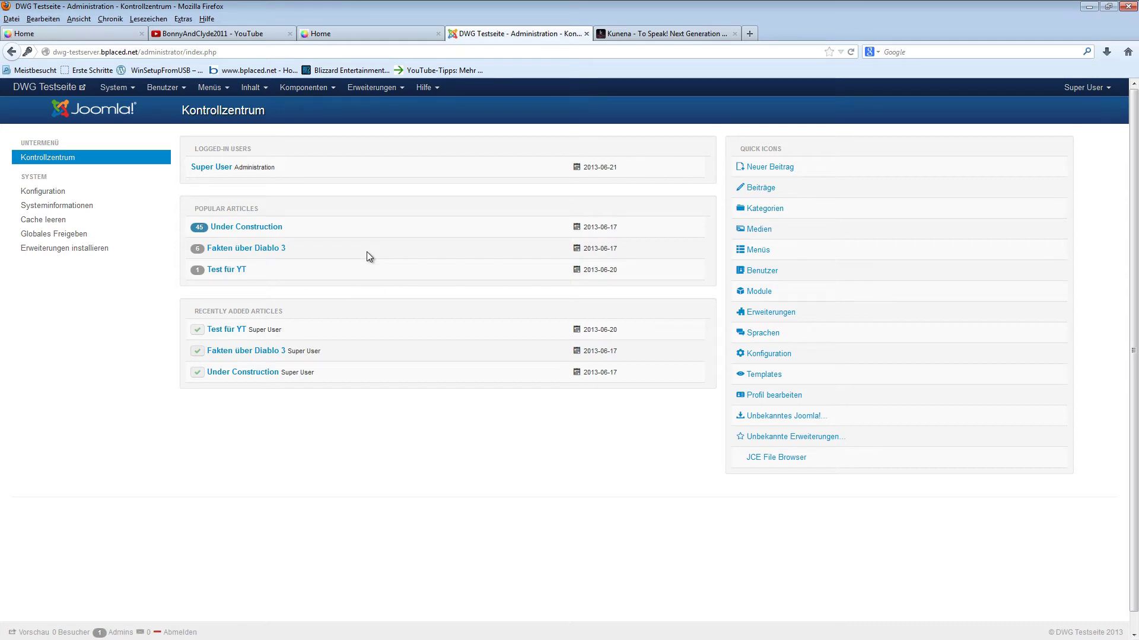
left_click(371, 87)
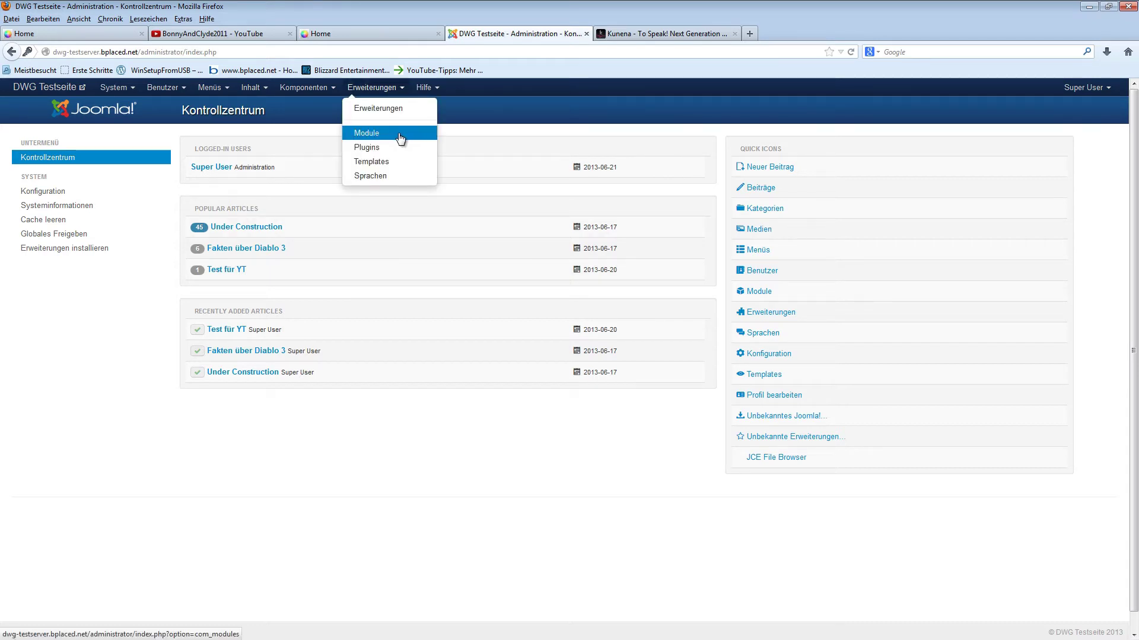
left_click(373, 115)
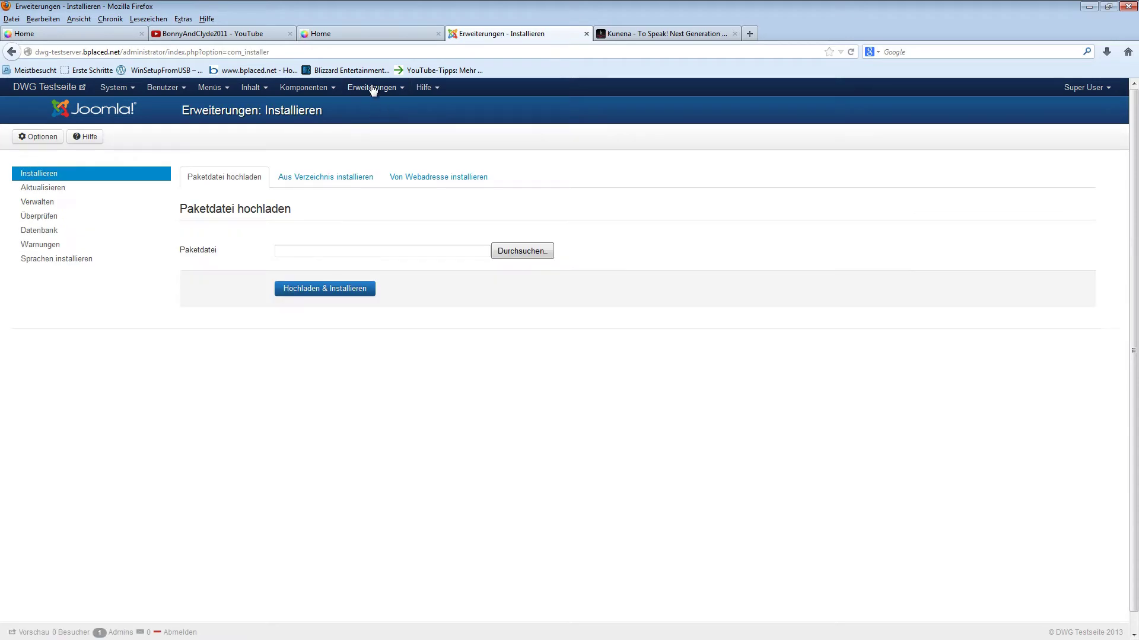
Upload and install the package pkg_kunena_v3.0.0_2013-05-15.zip from the "bereits installiert" subfolder of Kunena Forum.
left_click(301, 256)
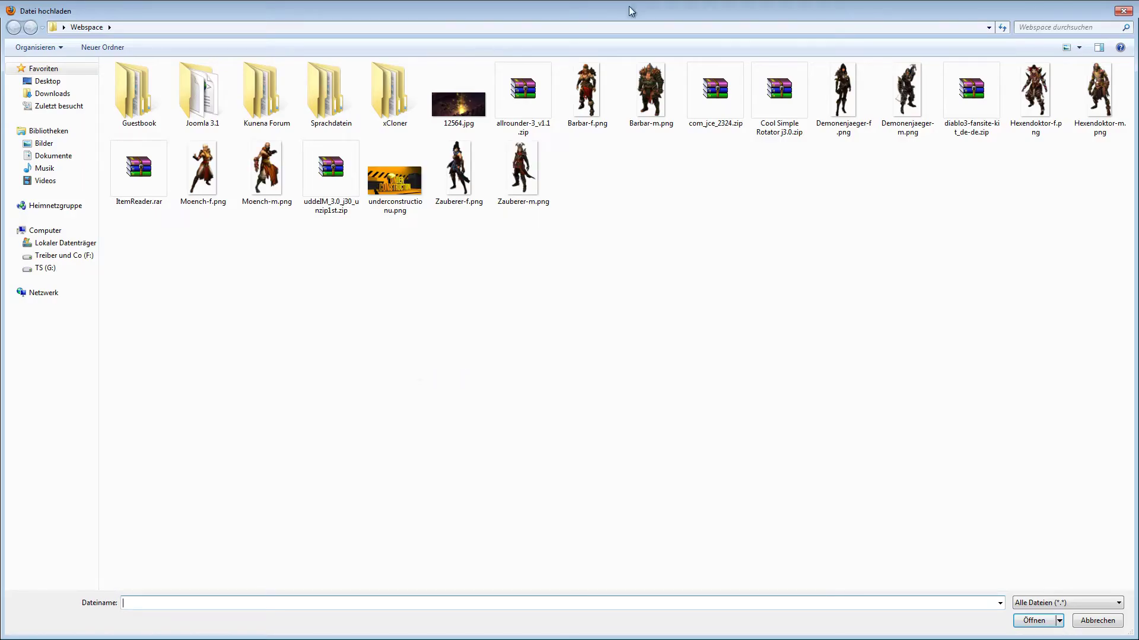
double_click(257, 97)
double_click(143, 83)
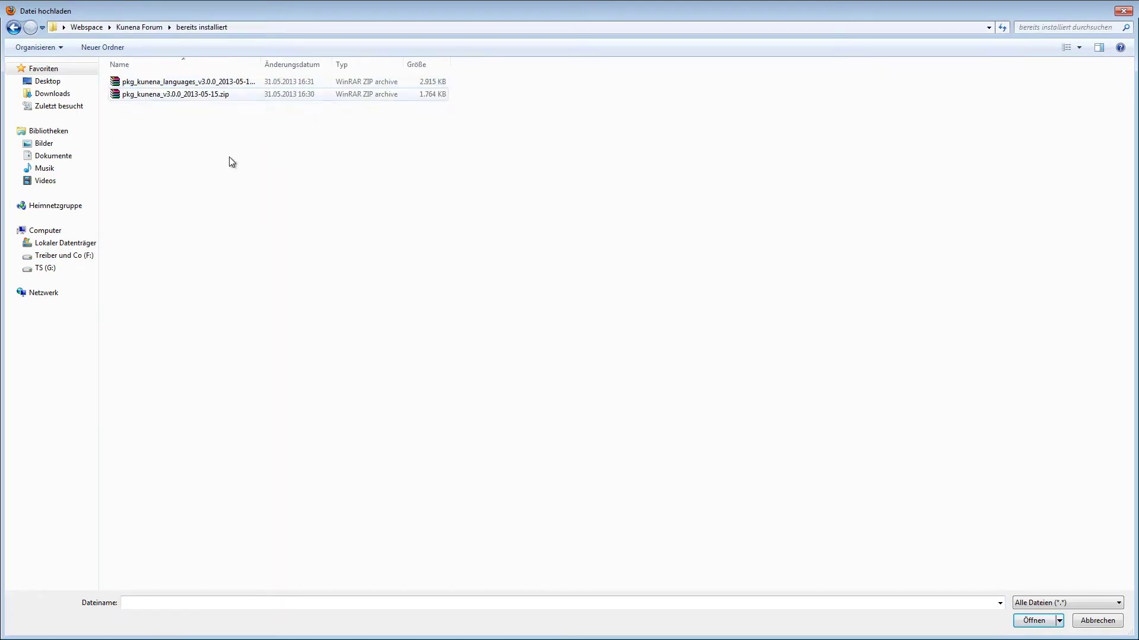
left_click(174, 97)
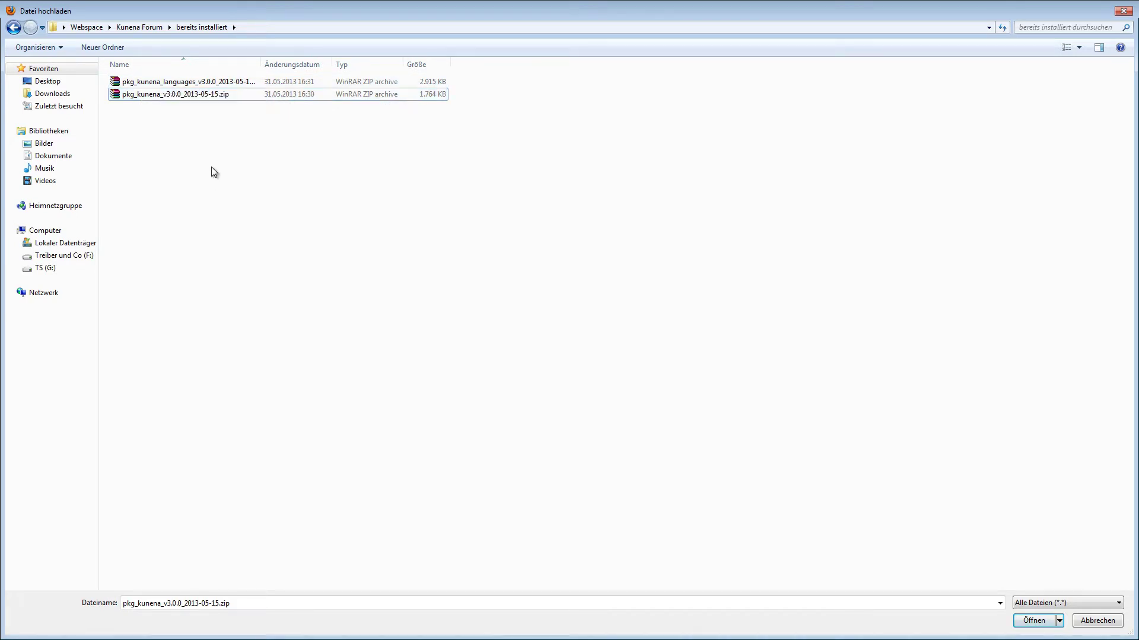
left_click(176, 98)
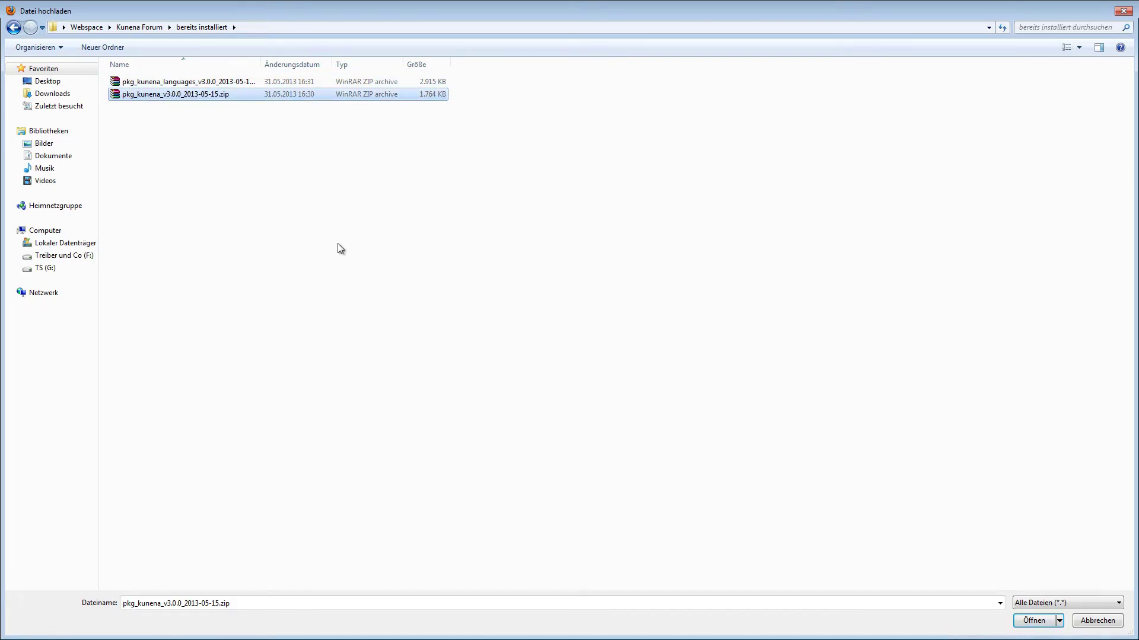
key("Return")
left_click(323, 288)
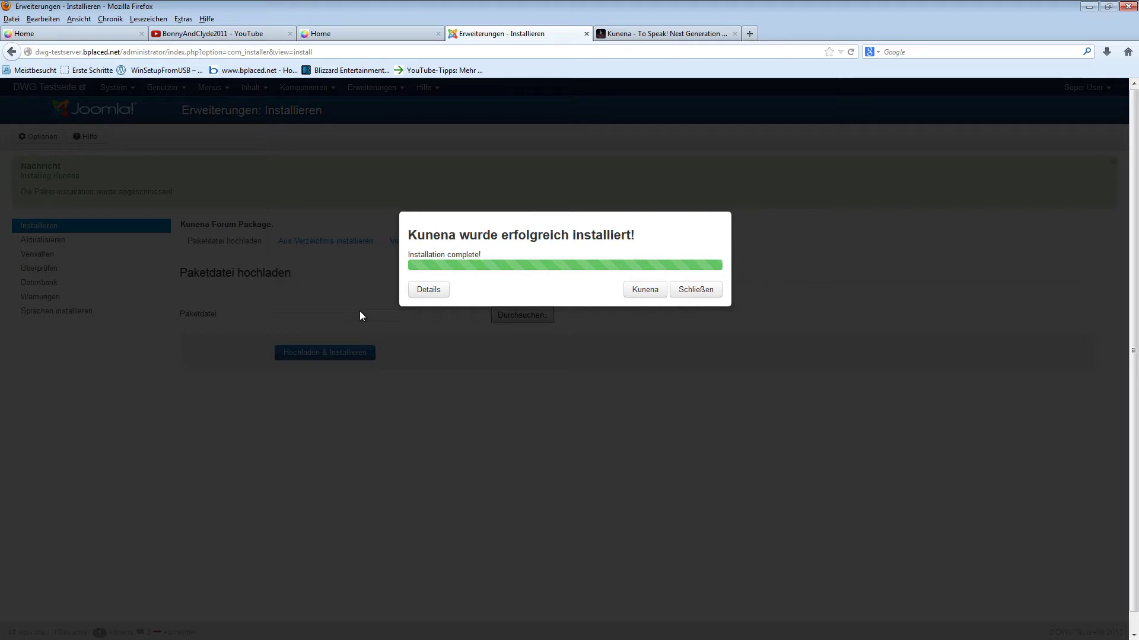
Look over the Kunena Forum component's dashboard and its Category Manager.
left_click(646, 292)
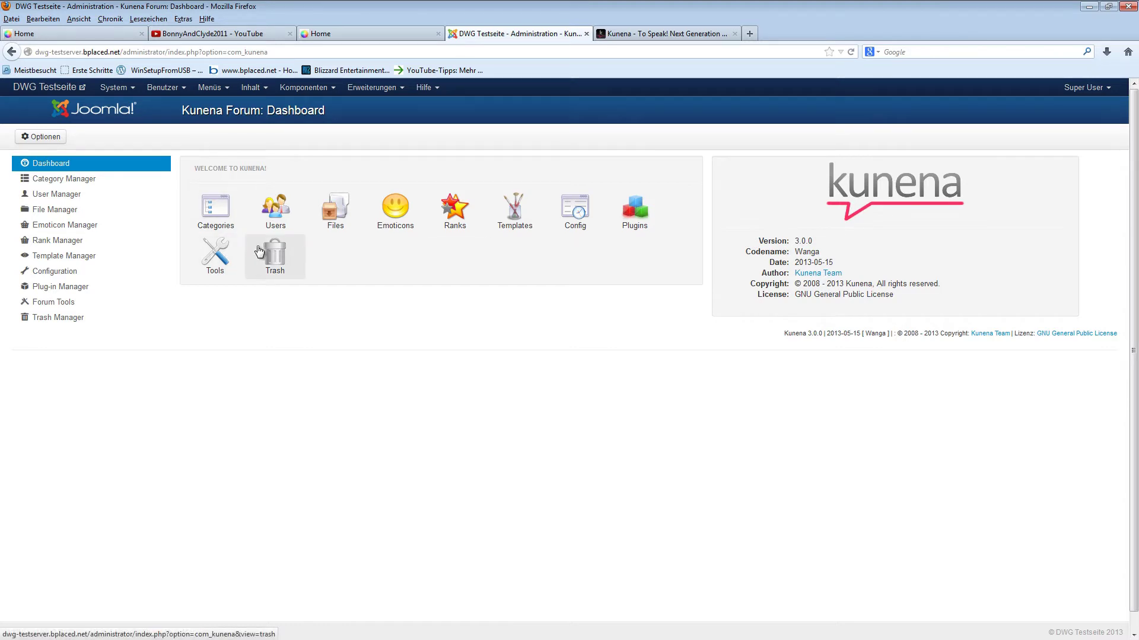
left_click(369, 88)
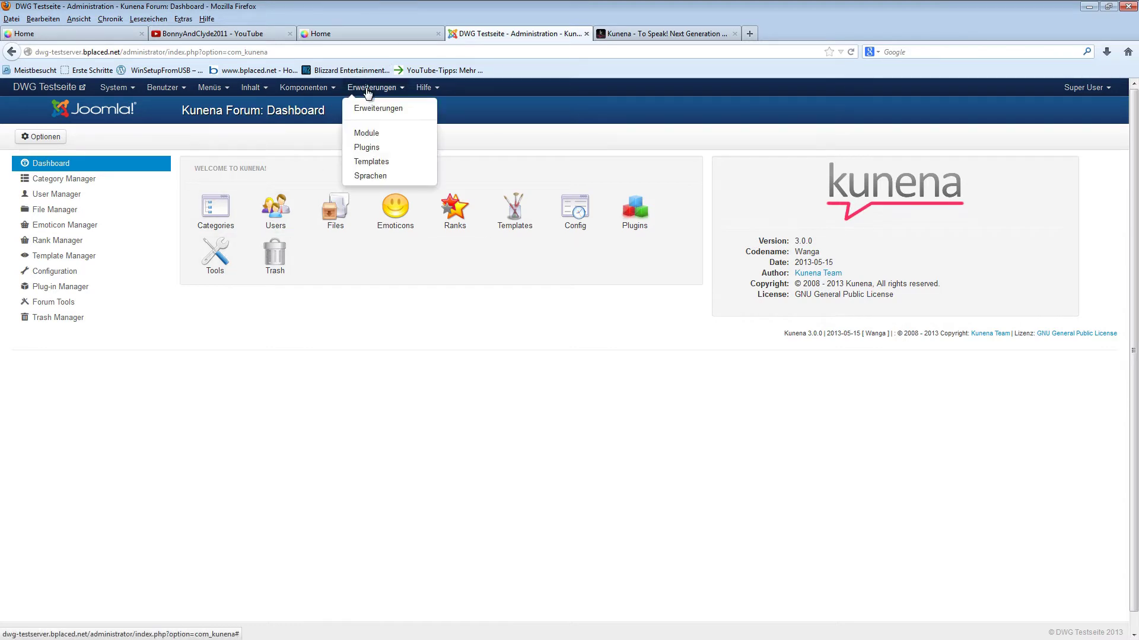
left_click(372, 109)
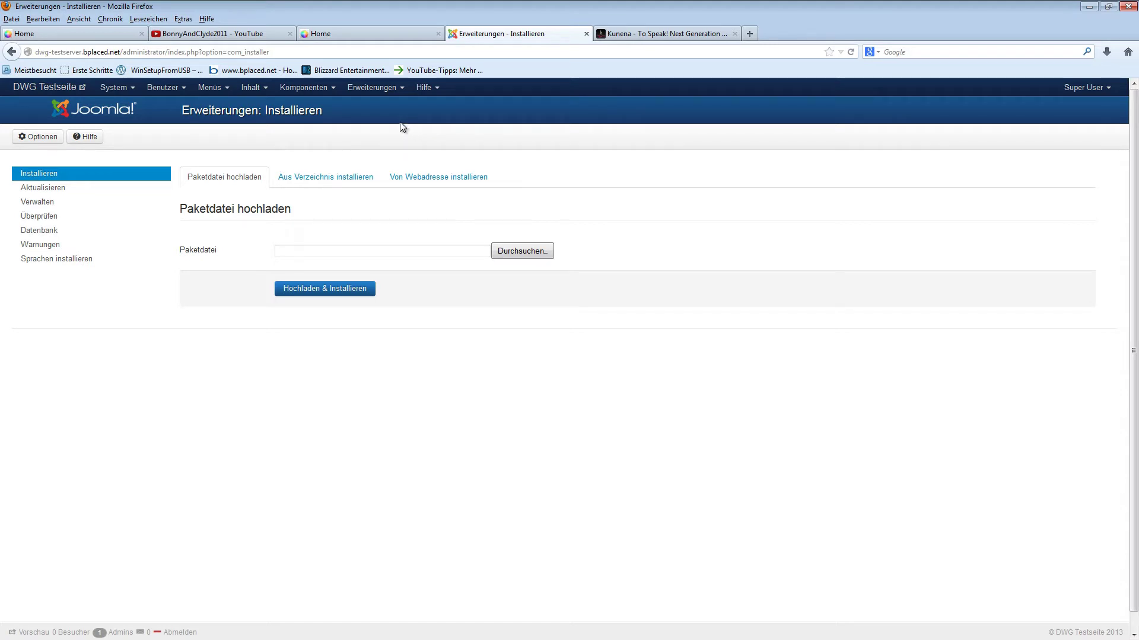
left_click(304, 92)
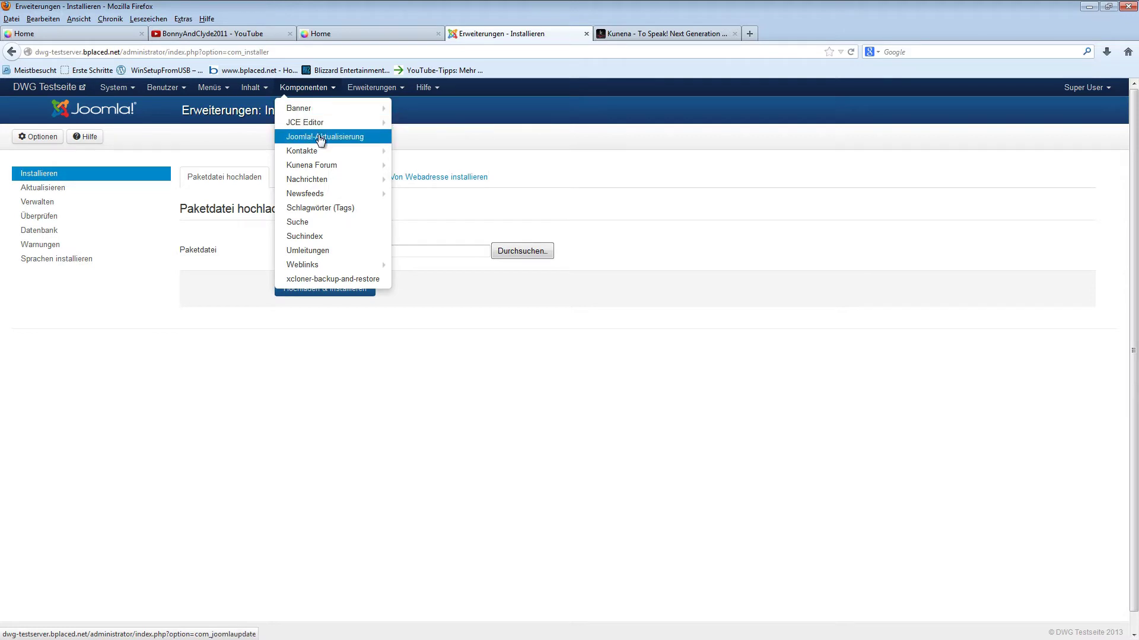
mouse_move(329, 166)
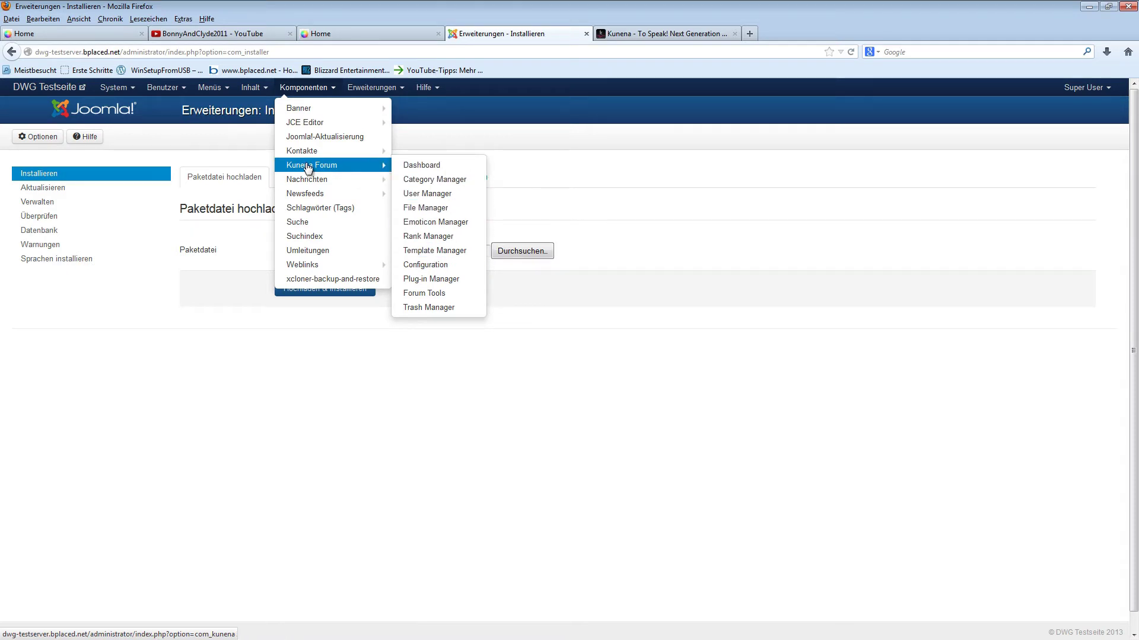
left_click(308, 168)
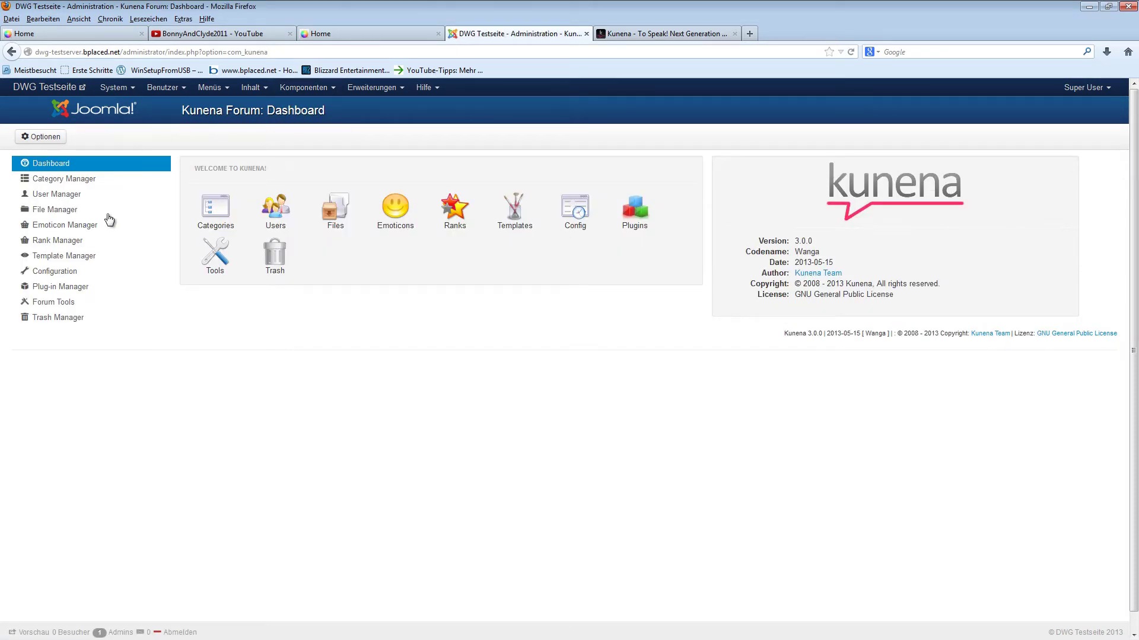
left_click(215, 208)
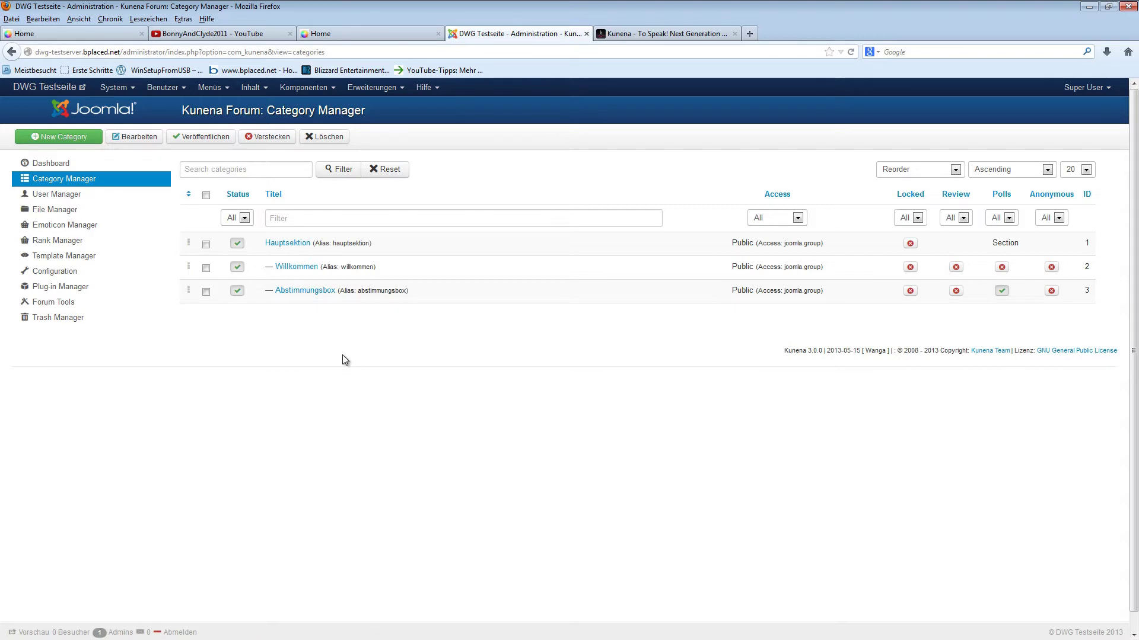
Check the Forum page on the public test website and return to its home page.
left_click(379, 35)
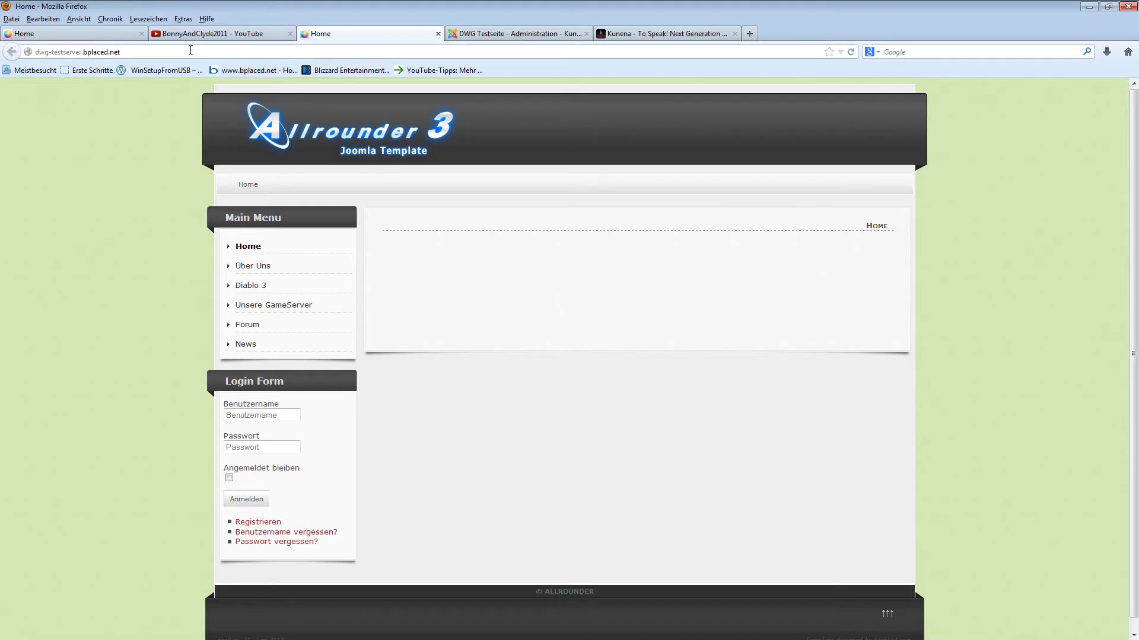
left_click(252, 330)
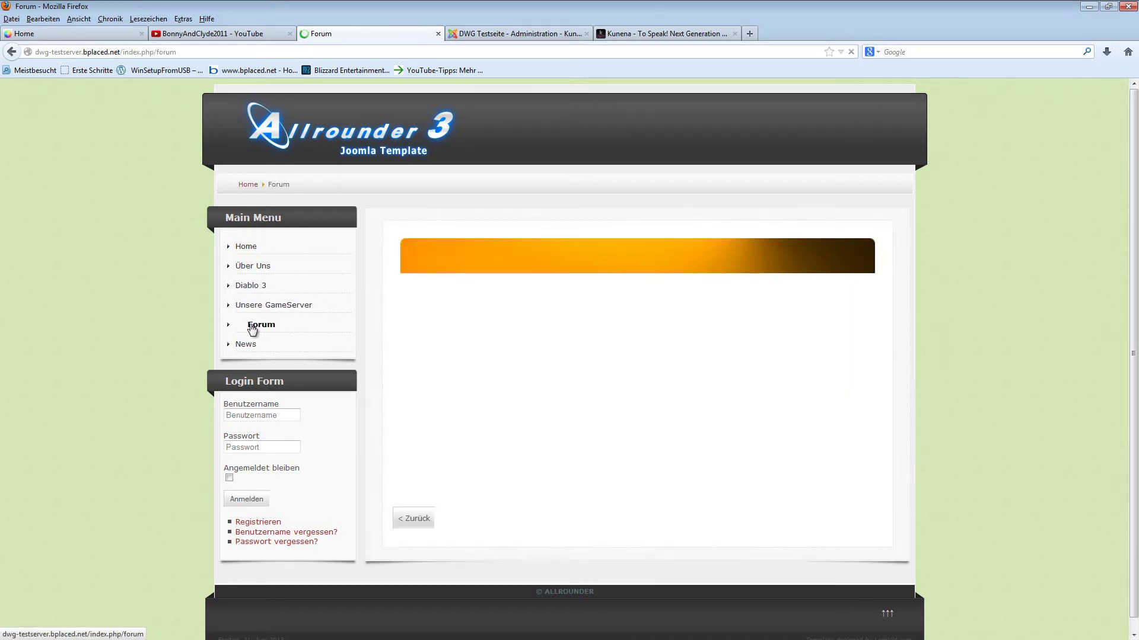
left_click(11, 52)
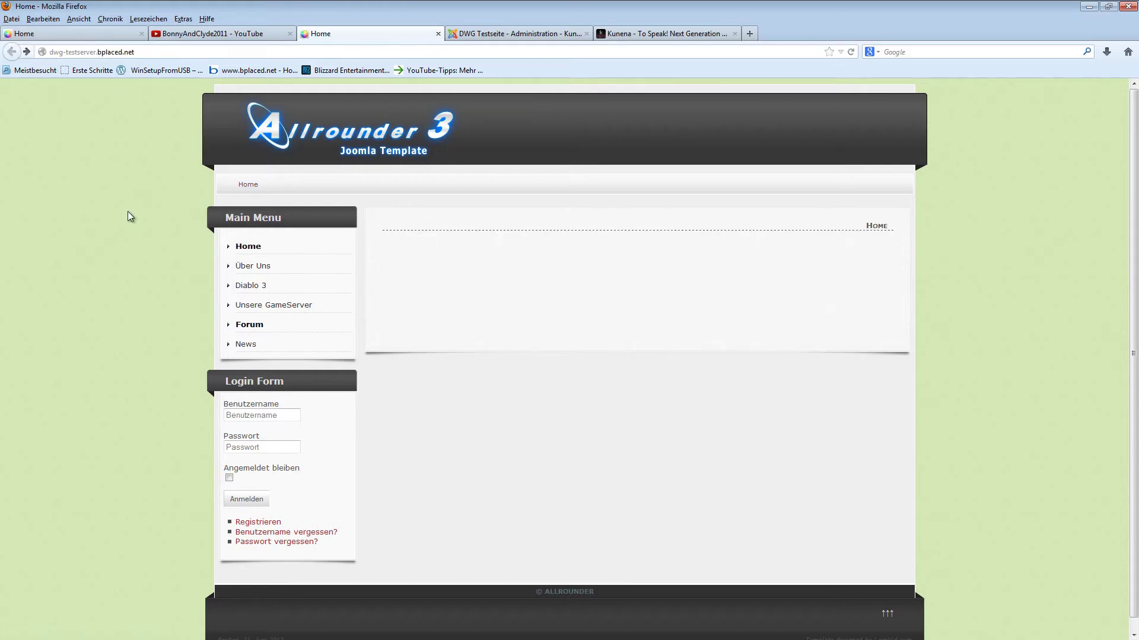
Search the Joomla plugins for "kunen" to review the status of the Kunena plugins.
left_click(485, 36)
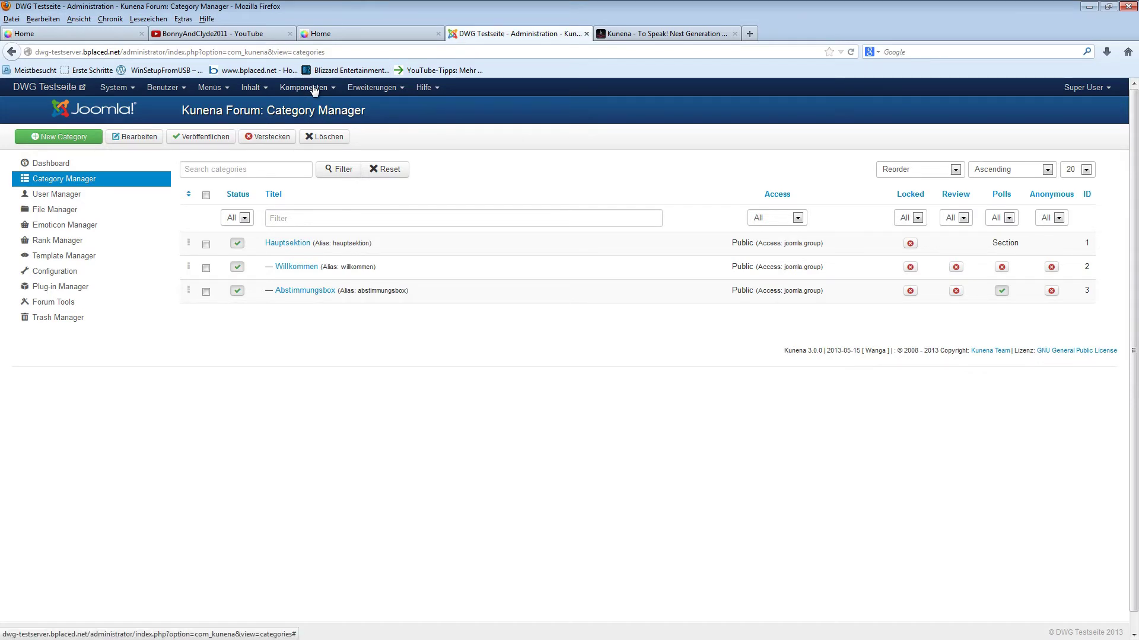
left_click(384, 89)
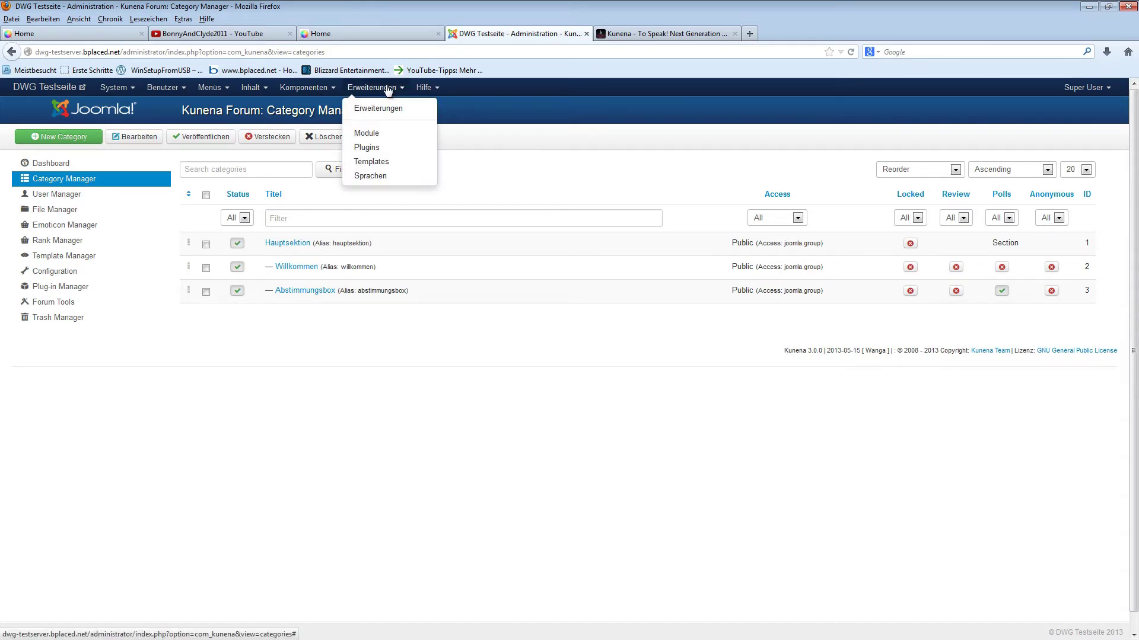
left_click(369, 148)
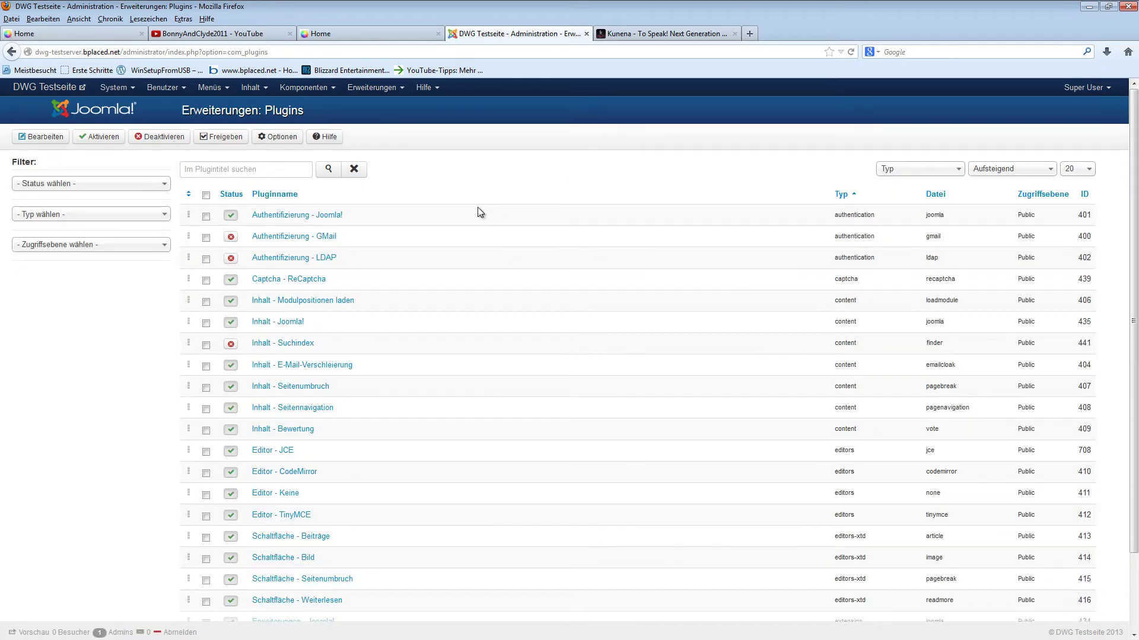
left_click(220, 170)
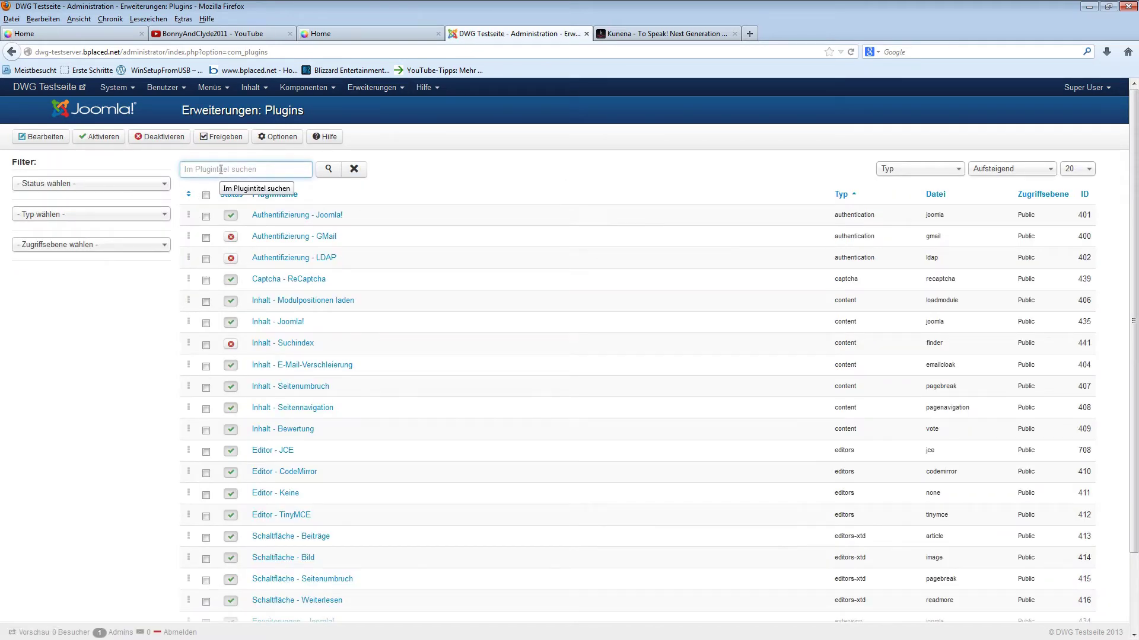
type("kunen")
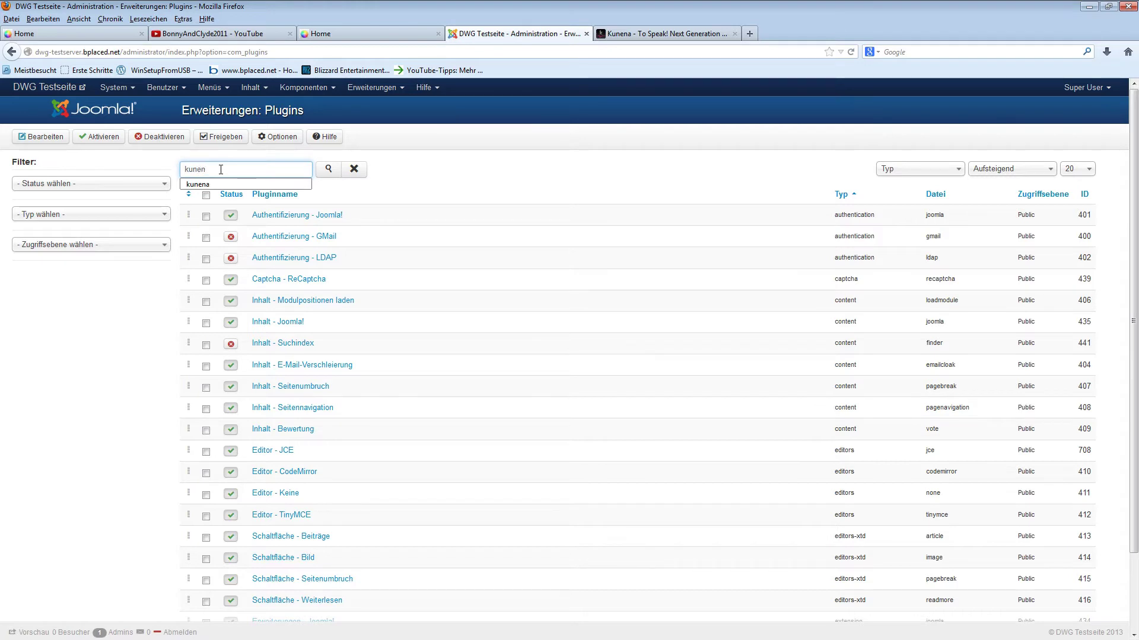
key("Return")
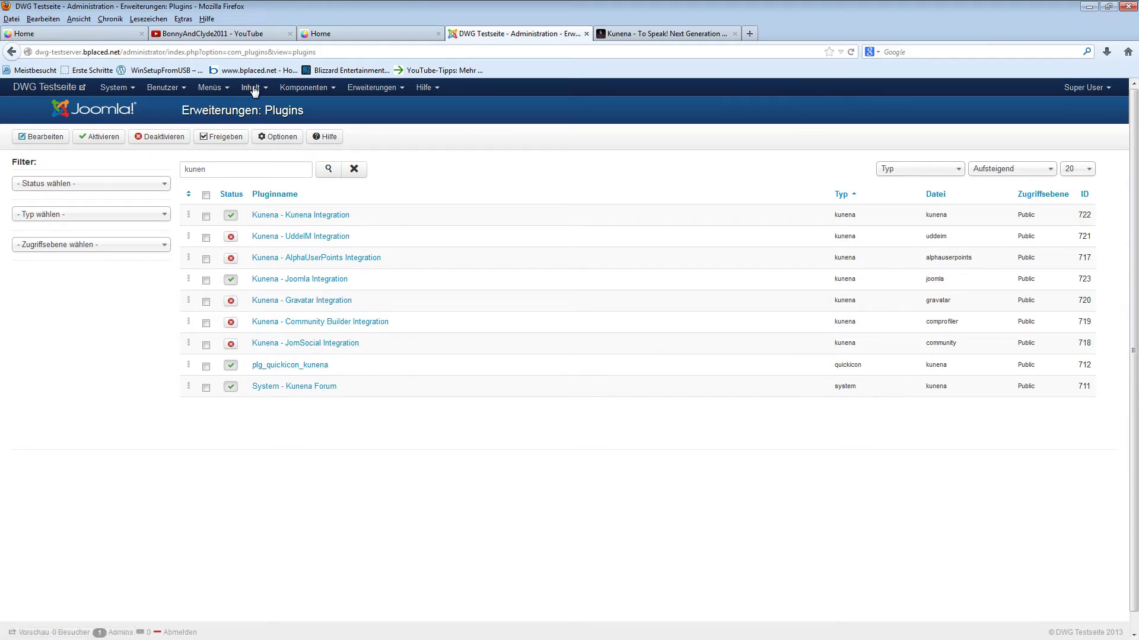
Open the list of menu items belonging to the Main Menu in the Joomla administration.
left_click(200, 89)
left_click(225, 132)
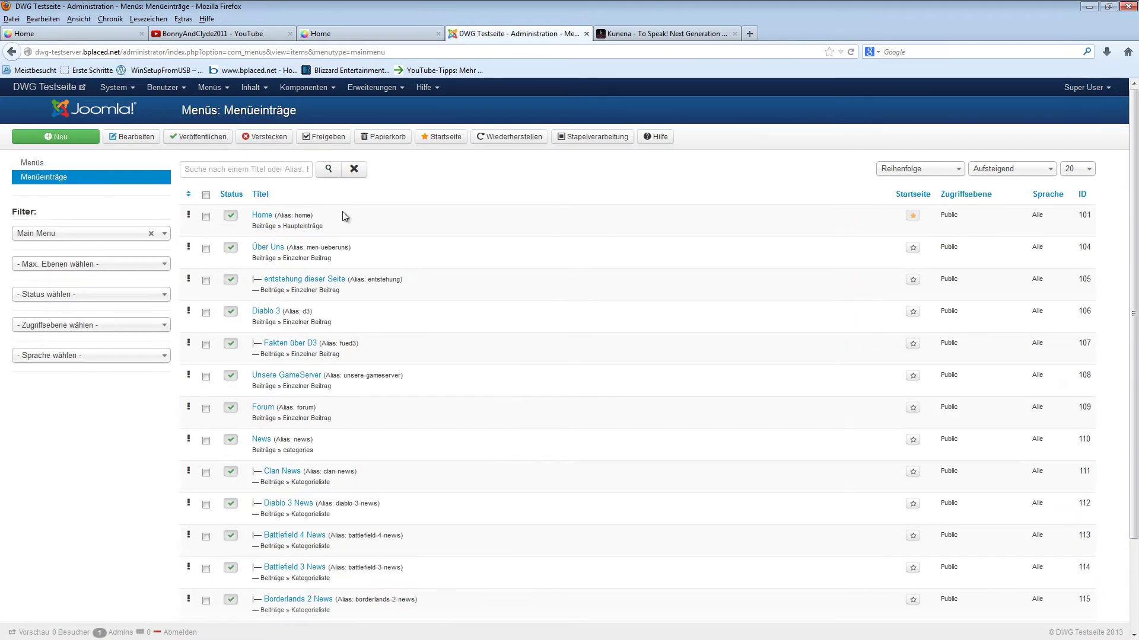
scroll(358, 211, "down", 3)
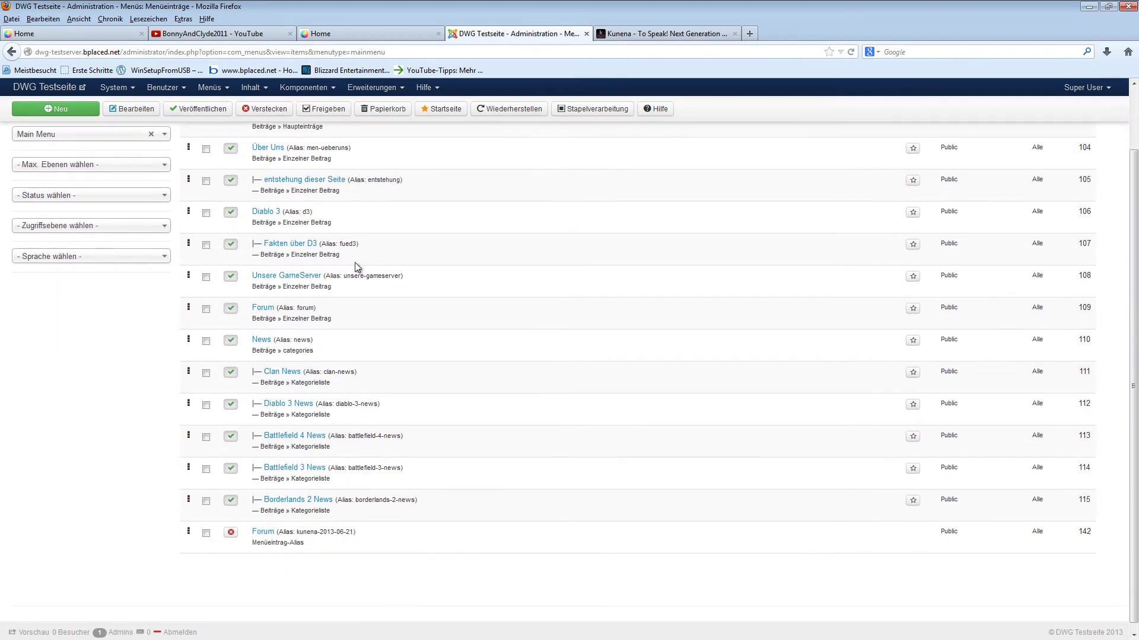
View the page behind the website's Forum link and return to the Main Menu items in the administration.
left_click(358, 34)
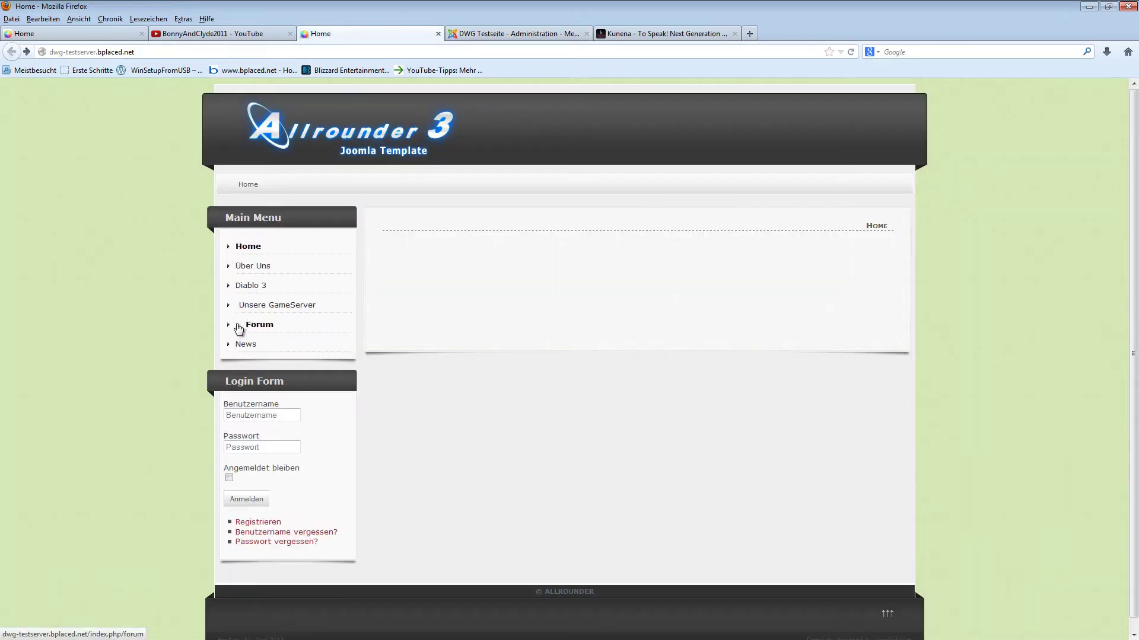
left_click(259, 328)
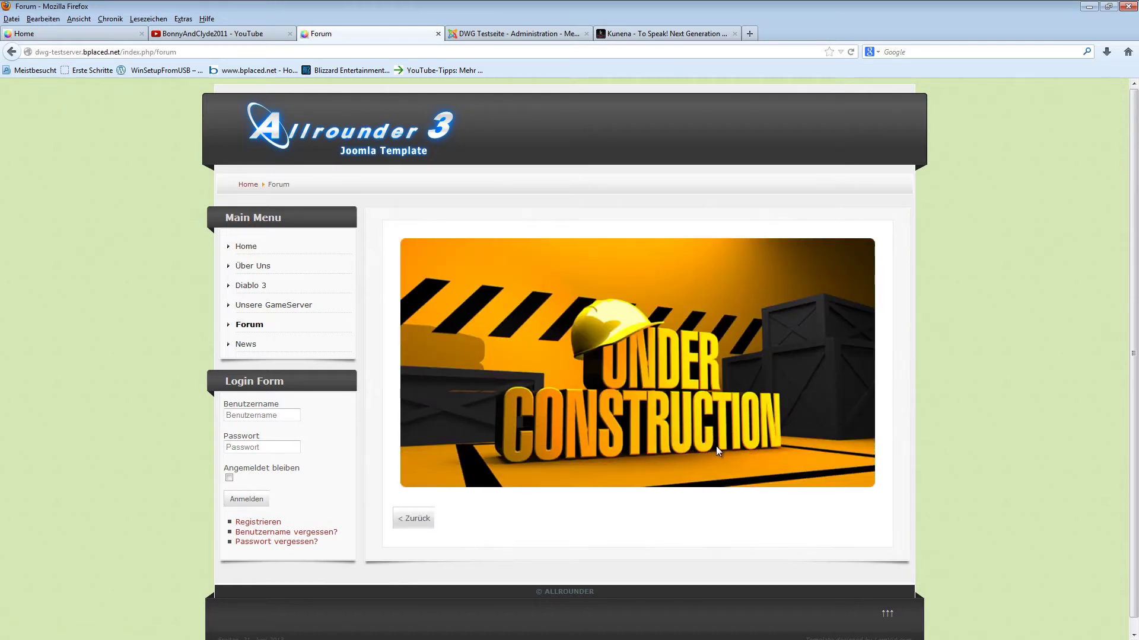
left_click(516, 34)
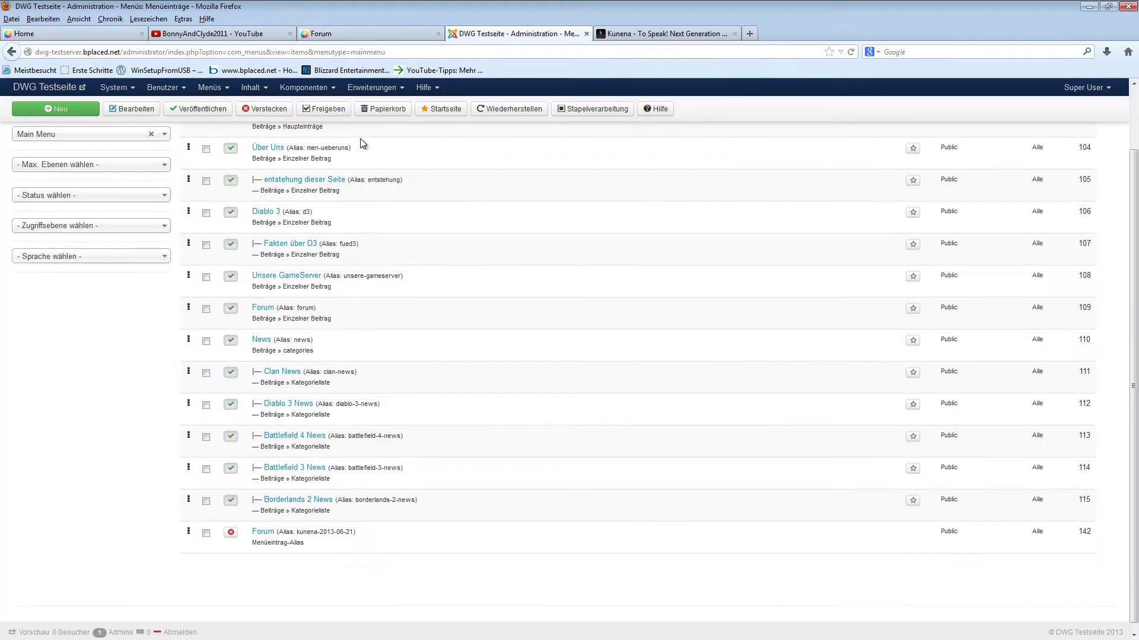
Change the Forum menu item's type to the Kunena Forum Home Page and save it.
left_click(262, 309)
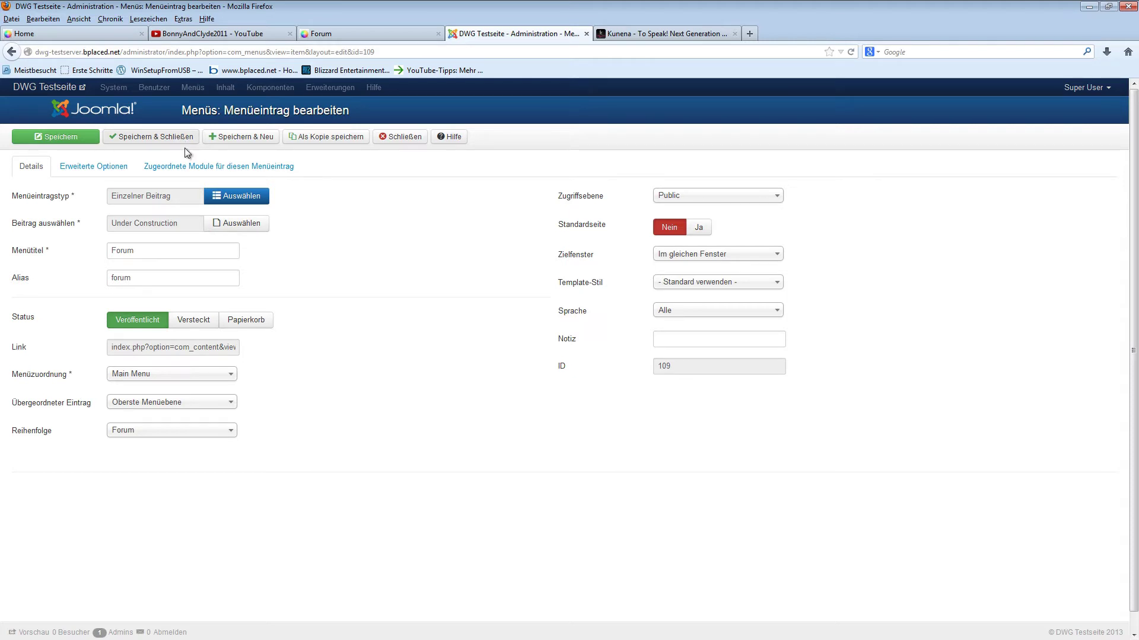
left_click(246, 200)
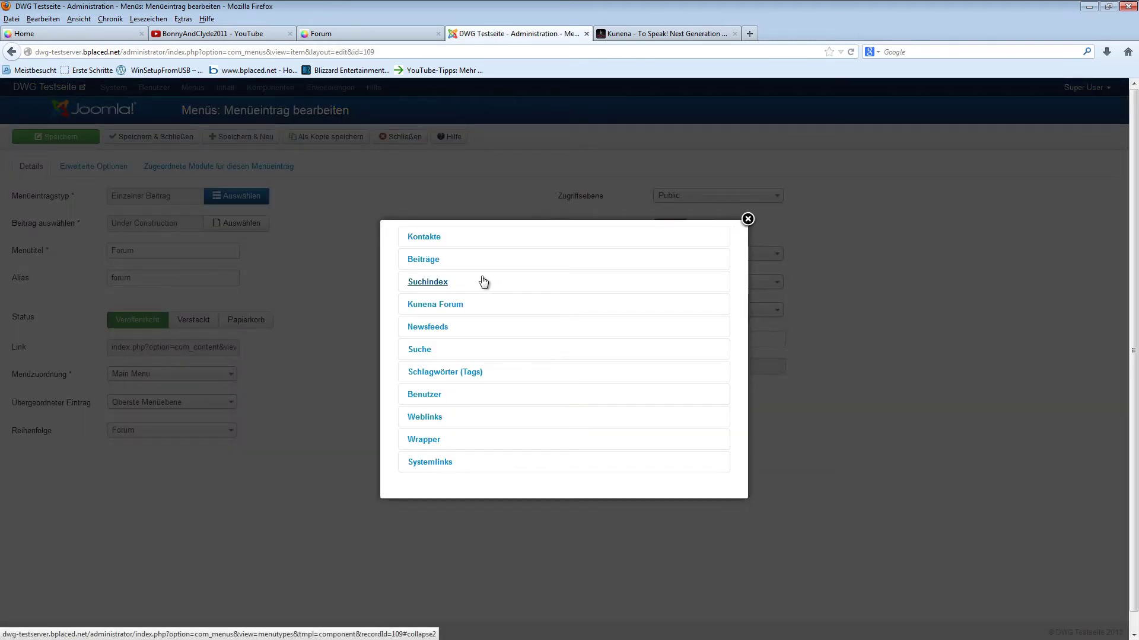
left_click(429, 305)
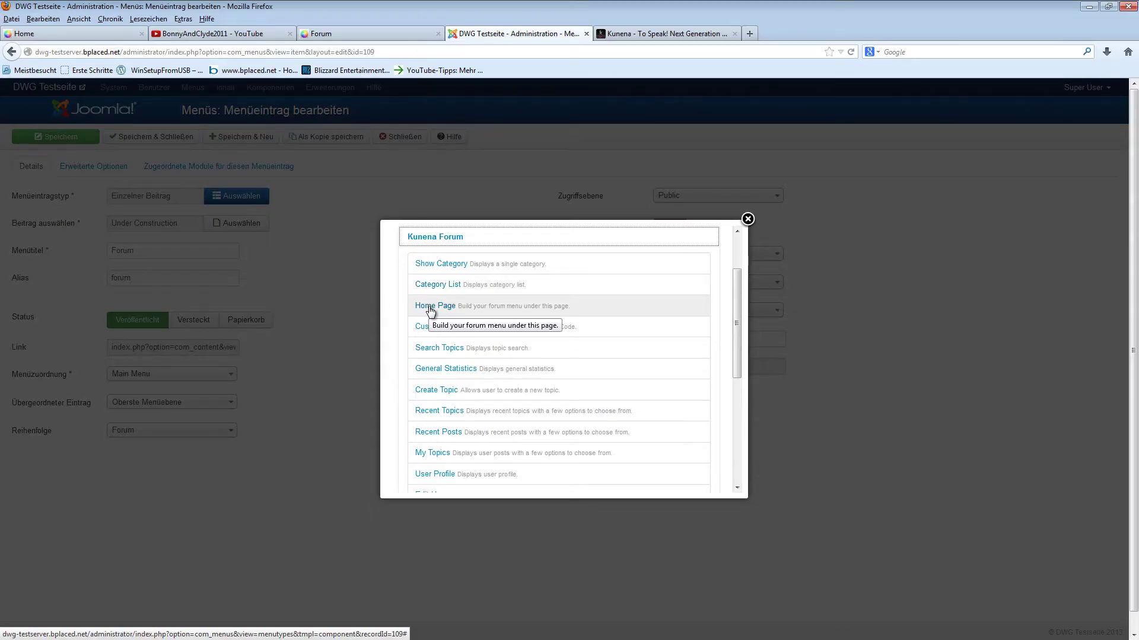
left_click(431, 307)
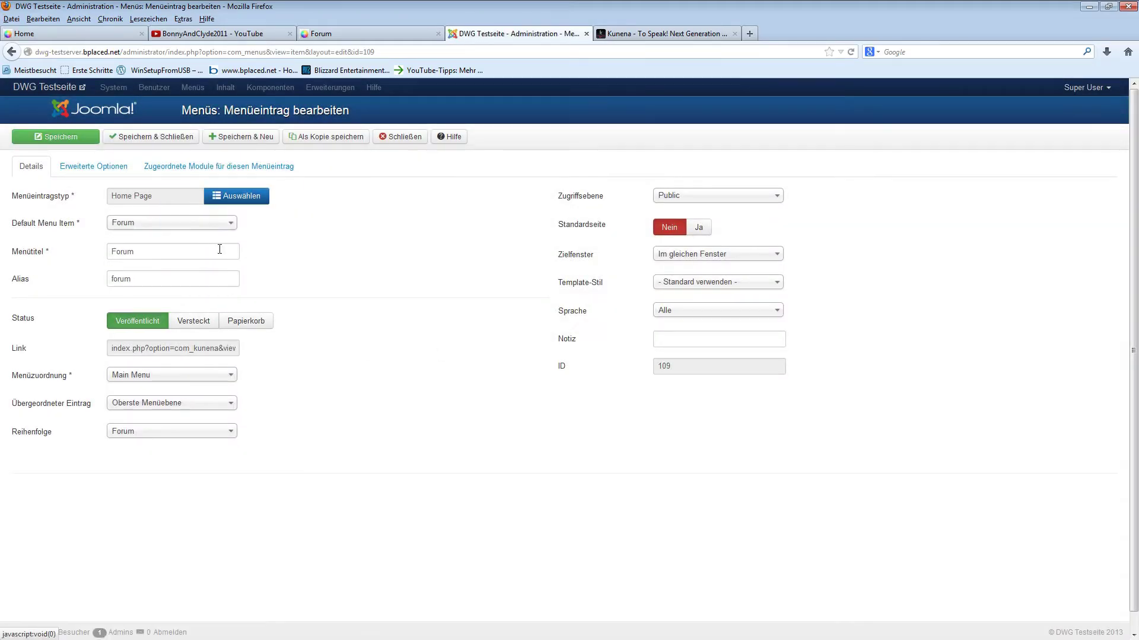
left_click(64, 137)
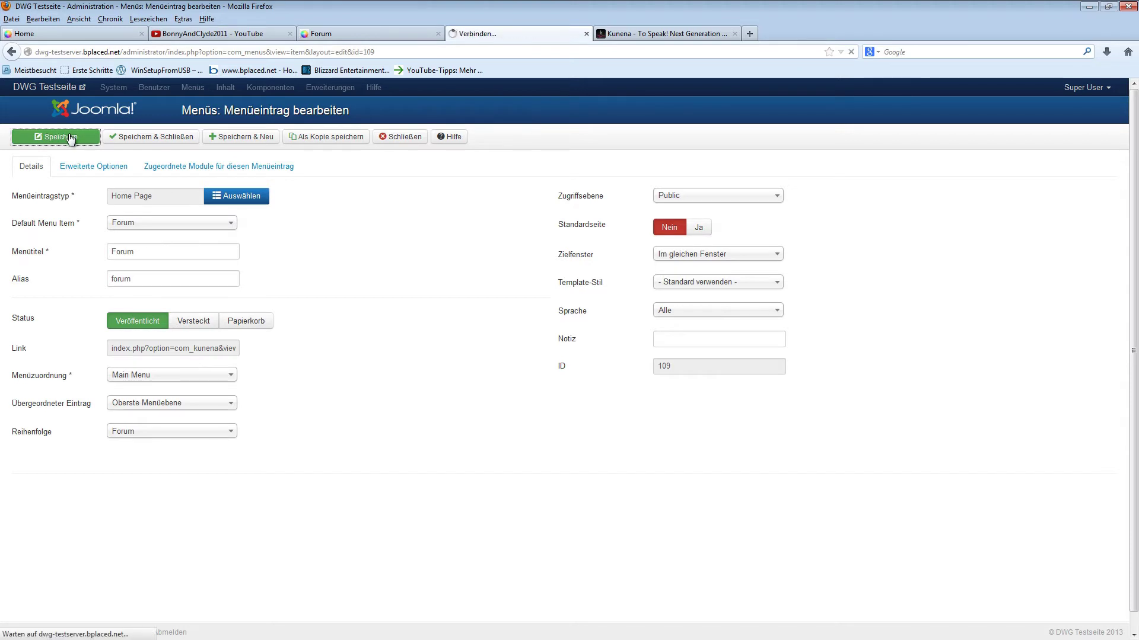
Reload the public test website's home page and view the forum behind its Forum link.
left_click(363, 33)
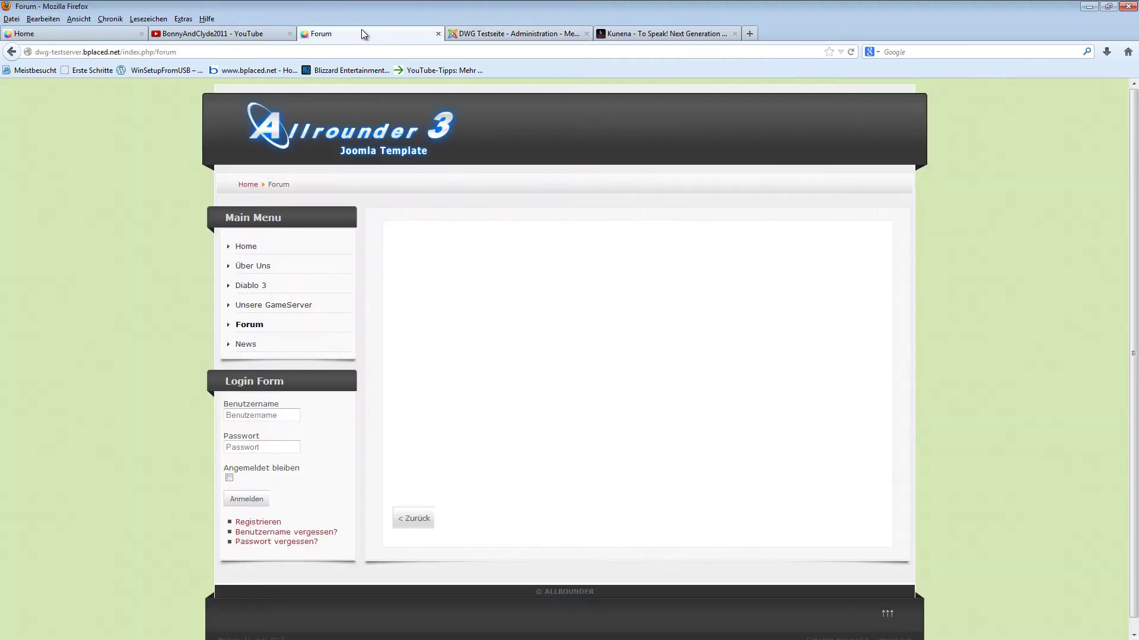
left_click(247, 249)
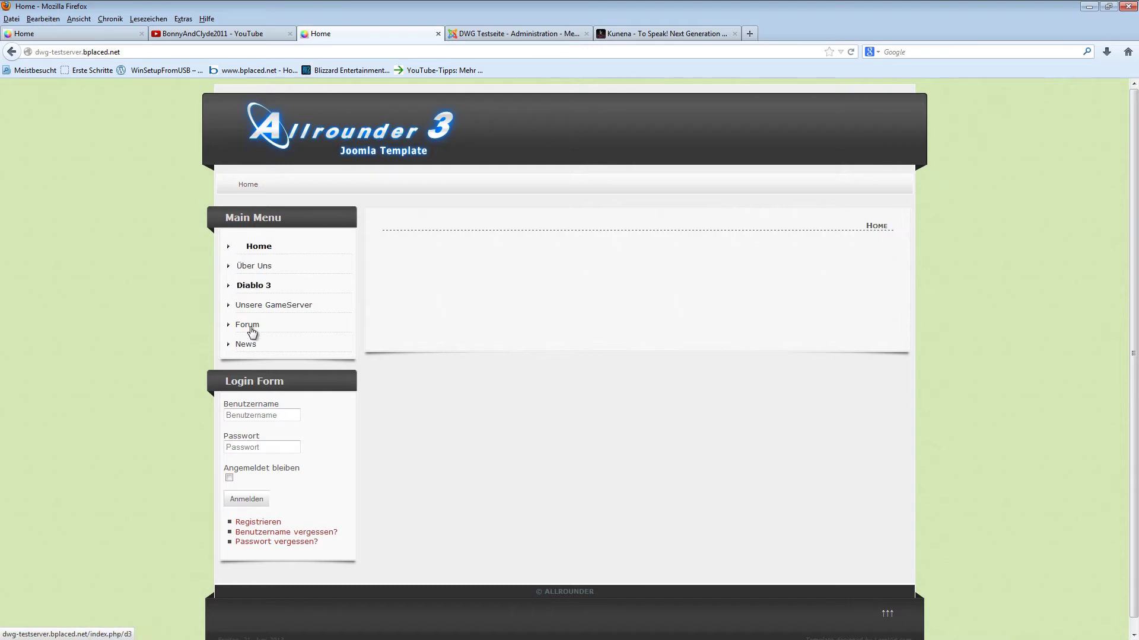
left_click(255, 326)
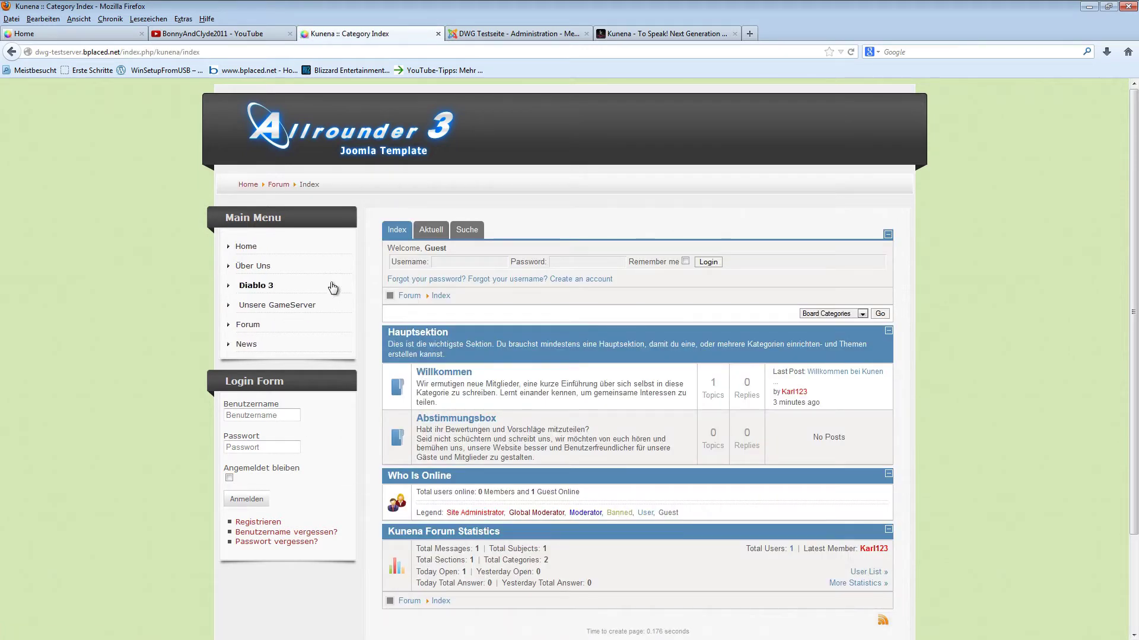
scroll(386, 278, "down", 3)
scroll(365, 268, "up", 3)
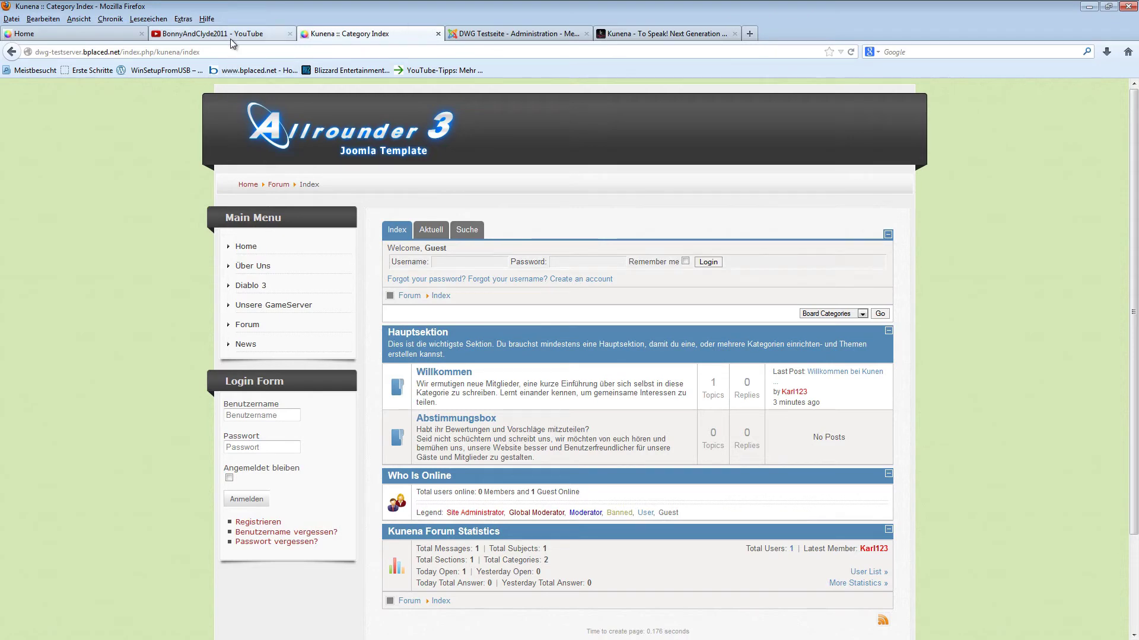
Open the forum on the dwg-funclan.de website and look through its current discussions.
left_click(101, 34)
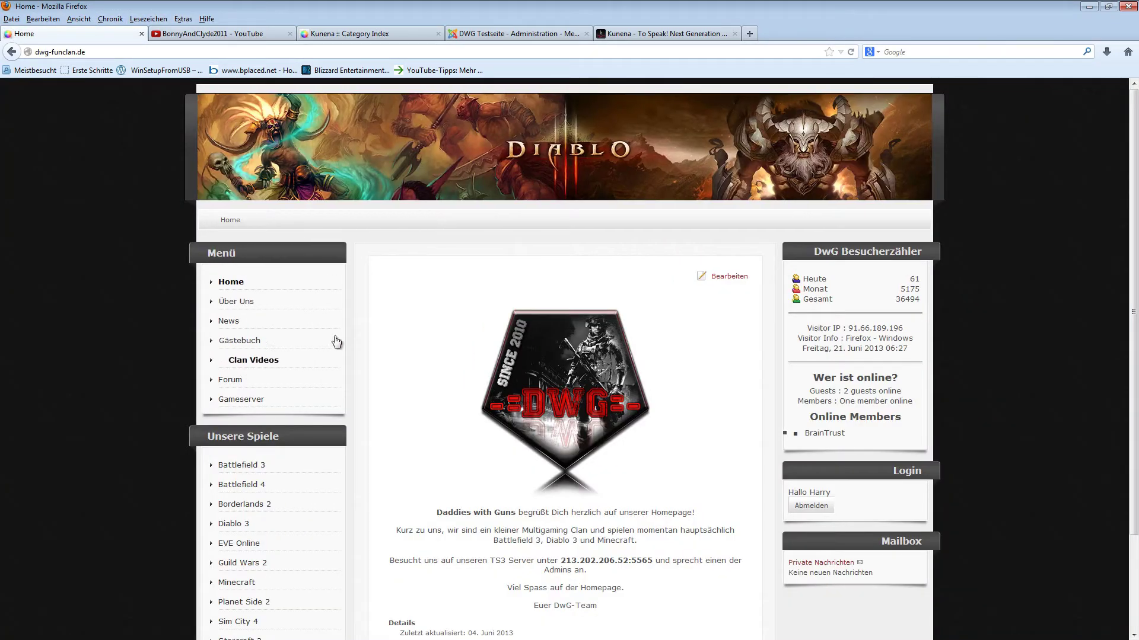
scroll(417, 323, "down", 3)
left_click(240, 272)
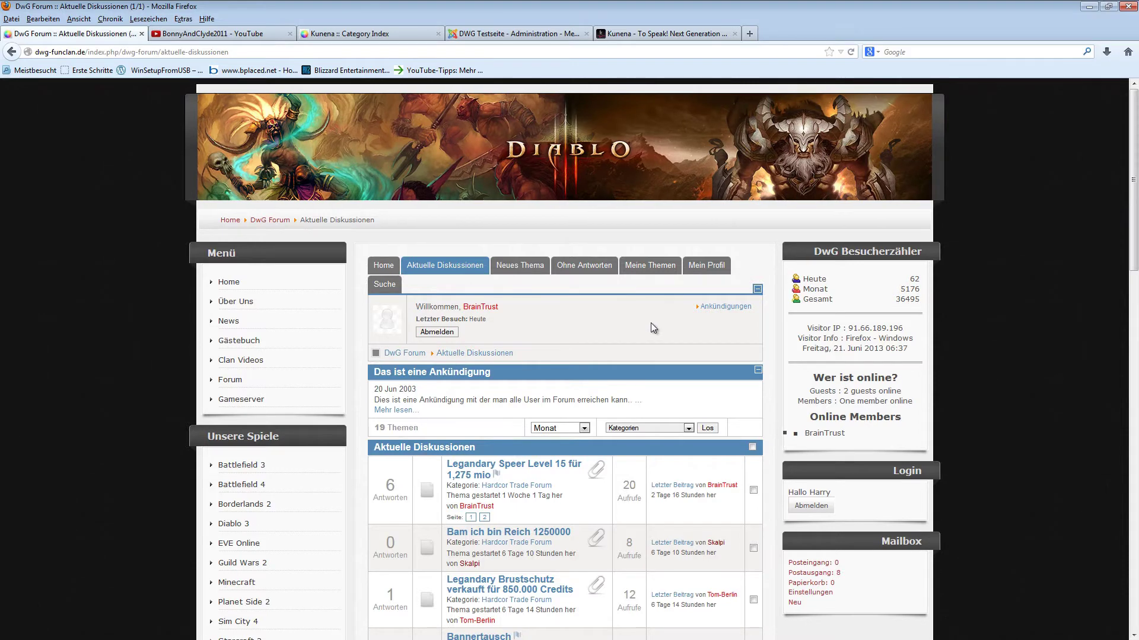
scroll(651, 326, "down", 5)
scroll(650, 322, "up", 3)
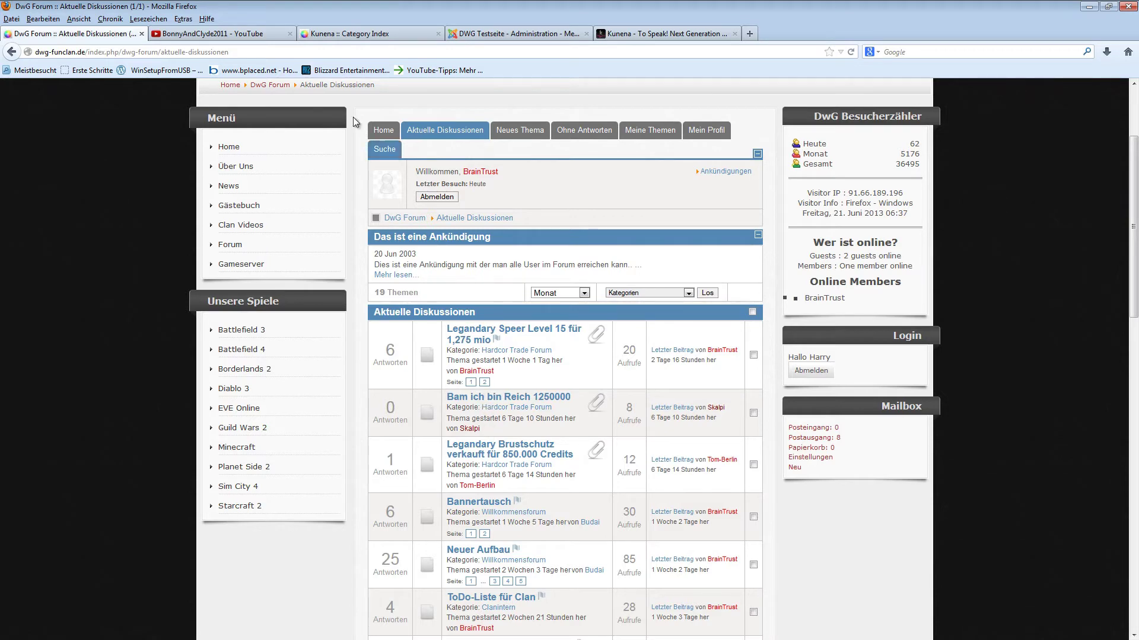
Examine the sections and categories on the DwG forum's home page as an example of a finished forum.
left_click(377, 132)
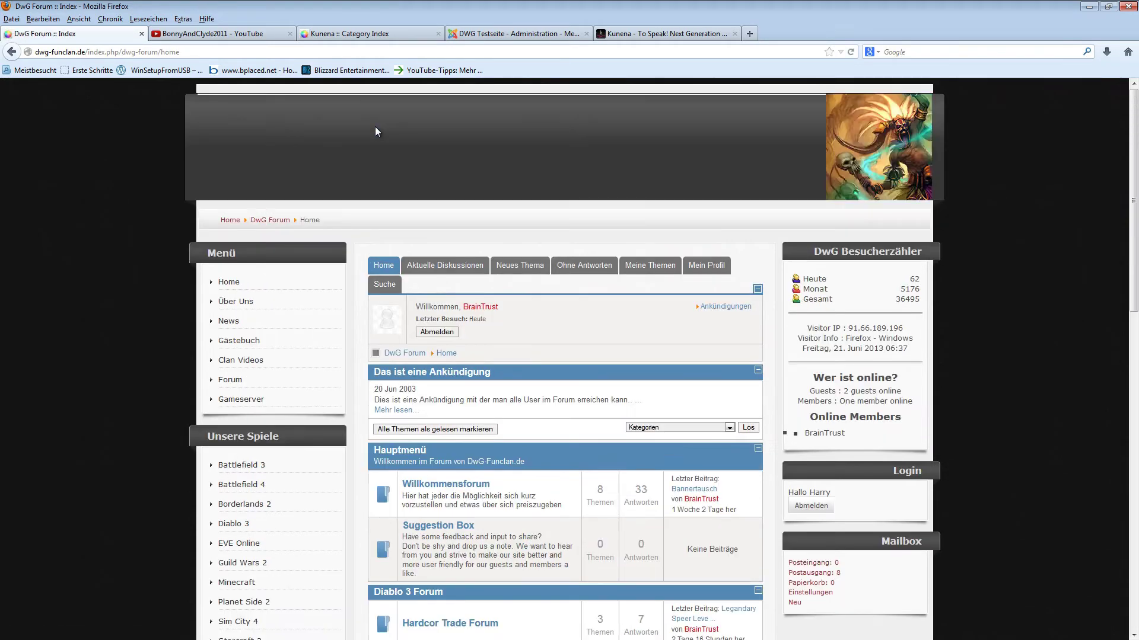
scroll(478, 380, "down", 5)
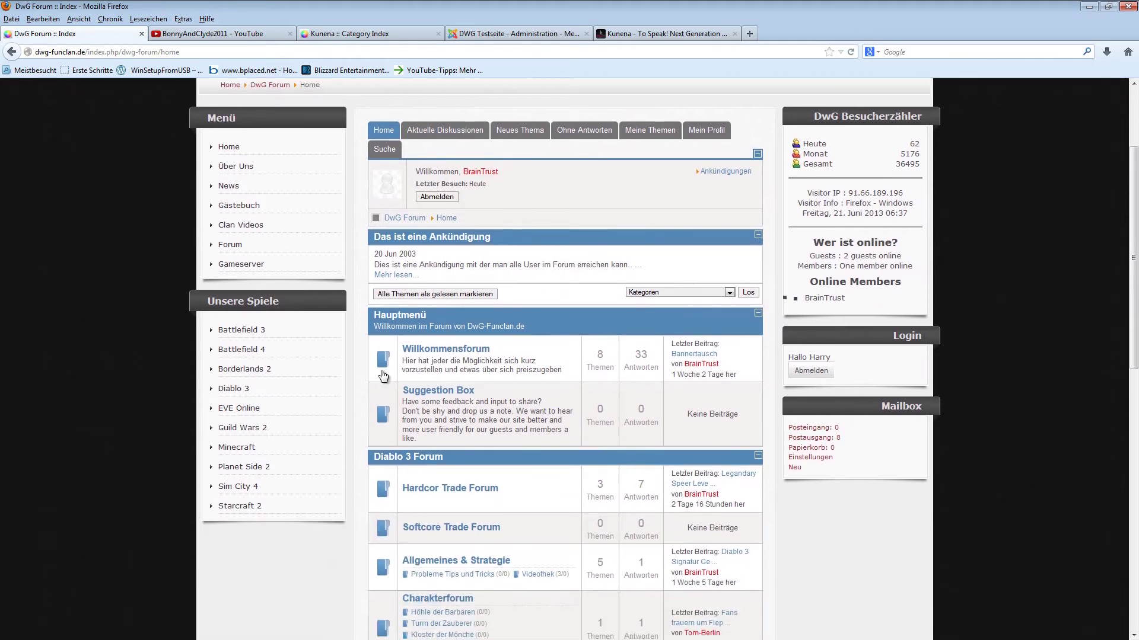
scroll(477, 381, "down", 3)
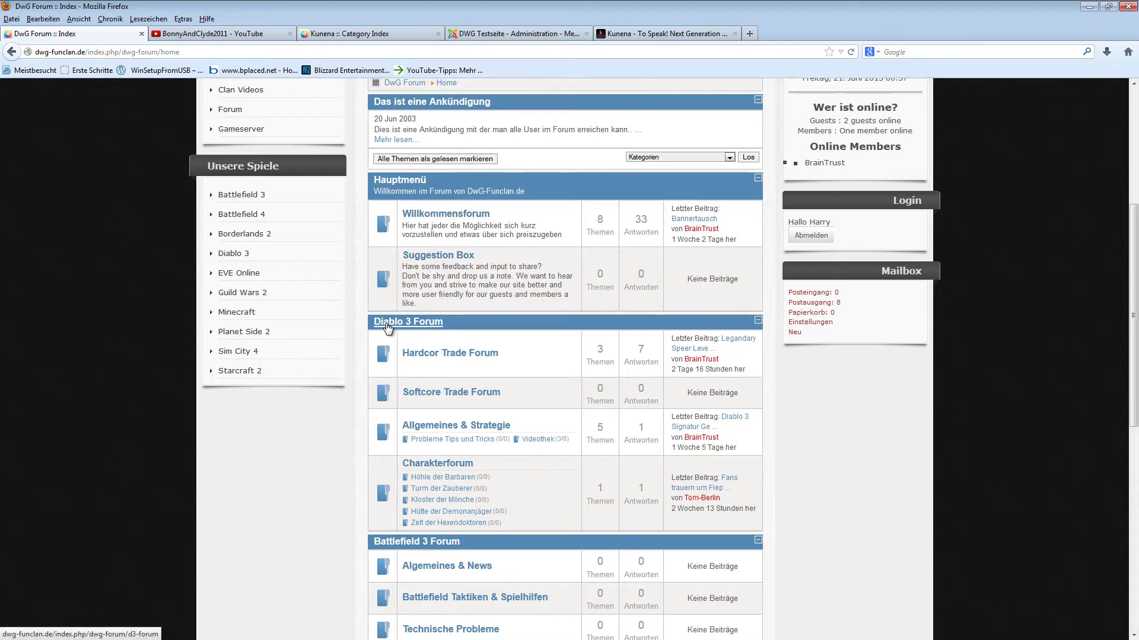
scroll(521, 269, "down", 3)
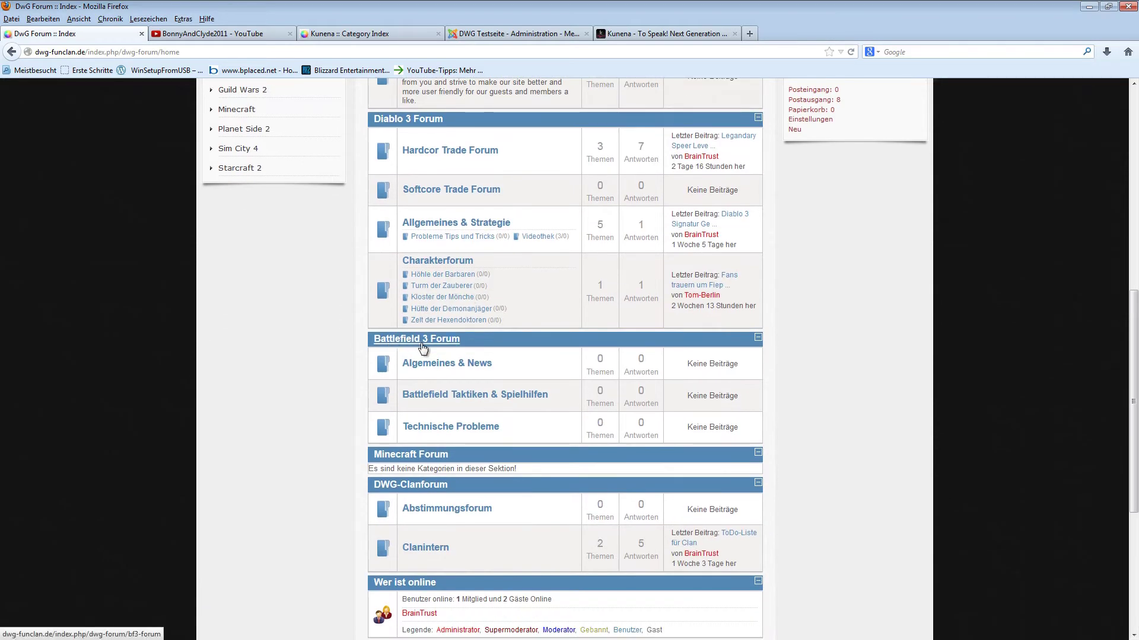
scroll(417, 368, "down", 2)
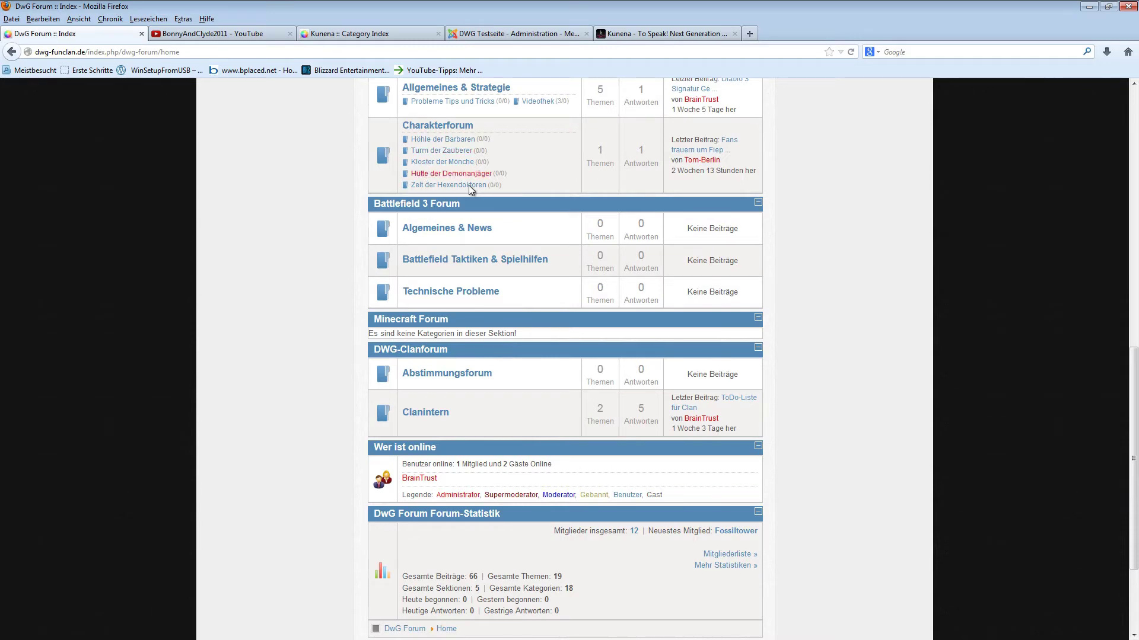
scroll(625, 201, "up", 6)
Return the public test website to its home page and close the Forum menu item in the Joomla administration.
left_click(371, 33)
left_click(255, 247)
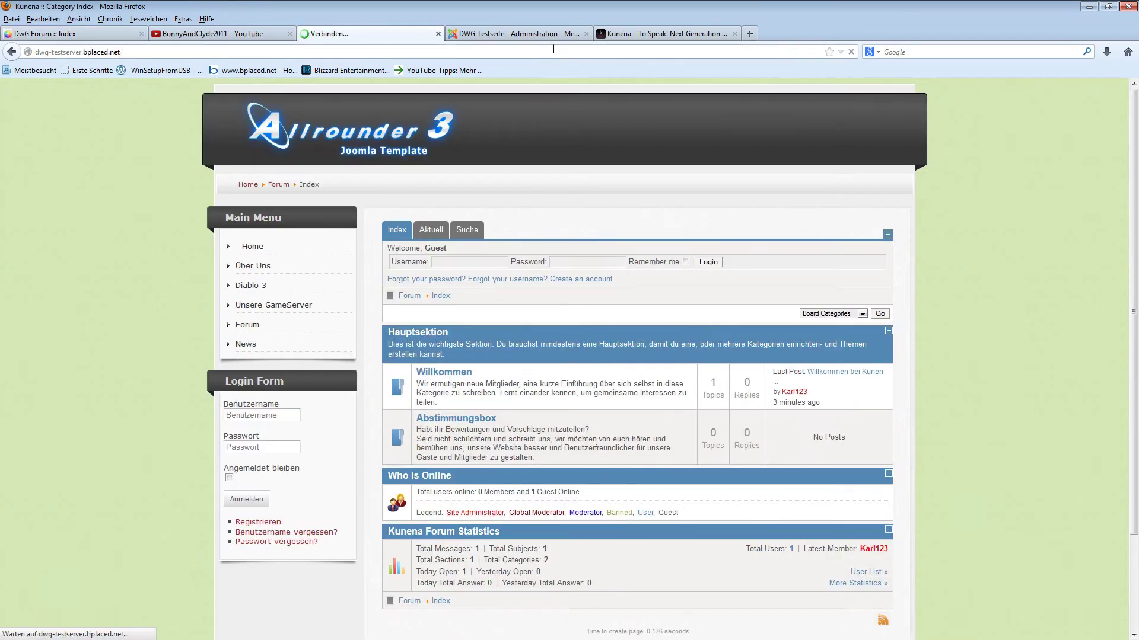
left_click(481, 37)
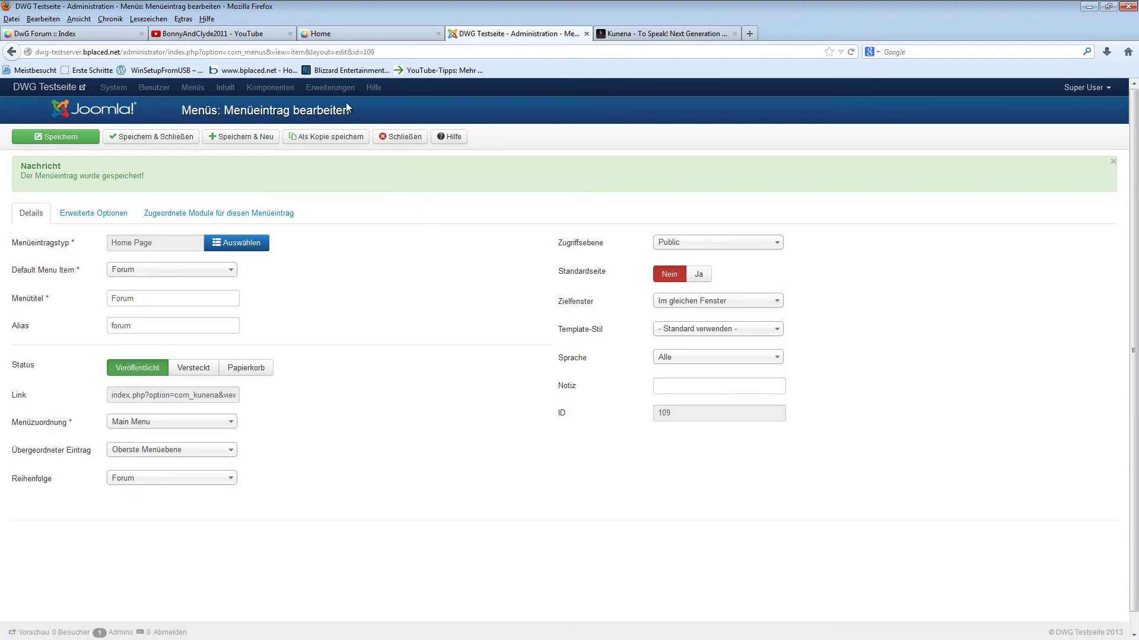
left_click(401, 137)
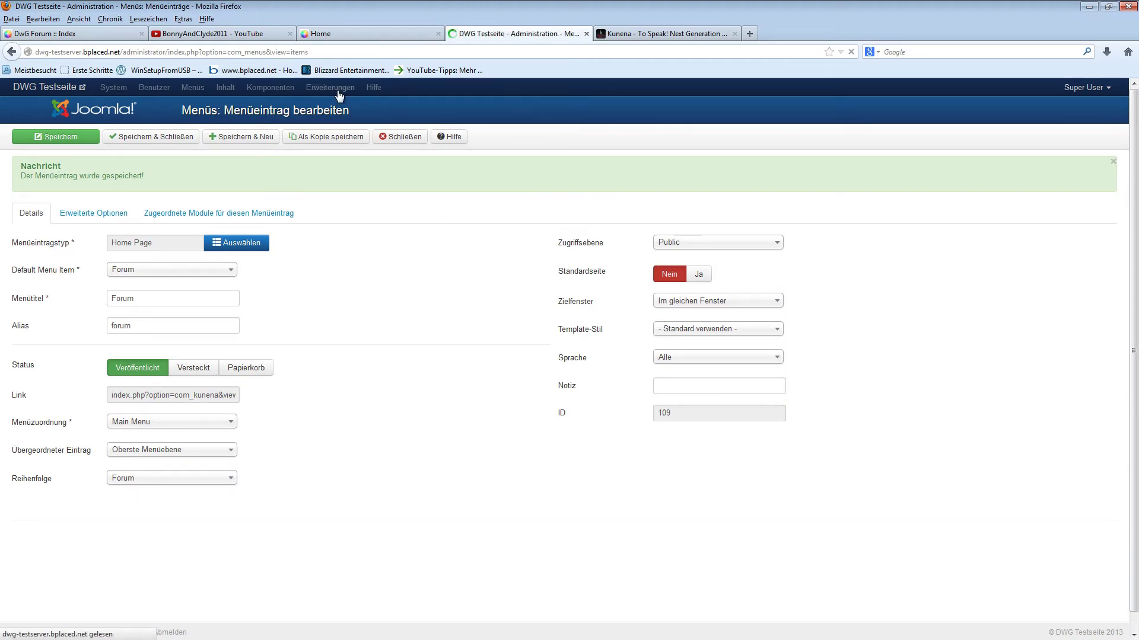
Upload and install the Kunena 3.0.0 languages package from the "bereits installiert" folder as a Joomla extension.
left_click(356, 94)
left_click(376, 109)
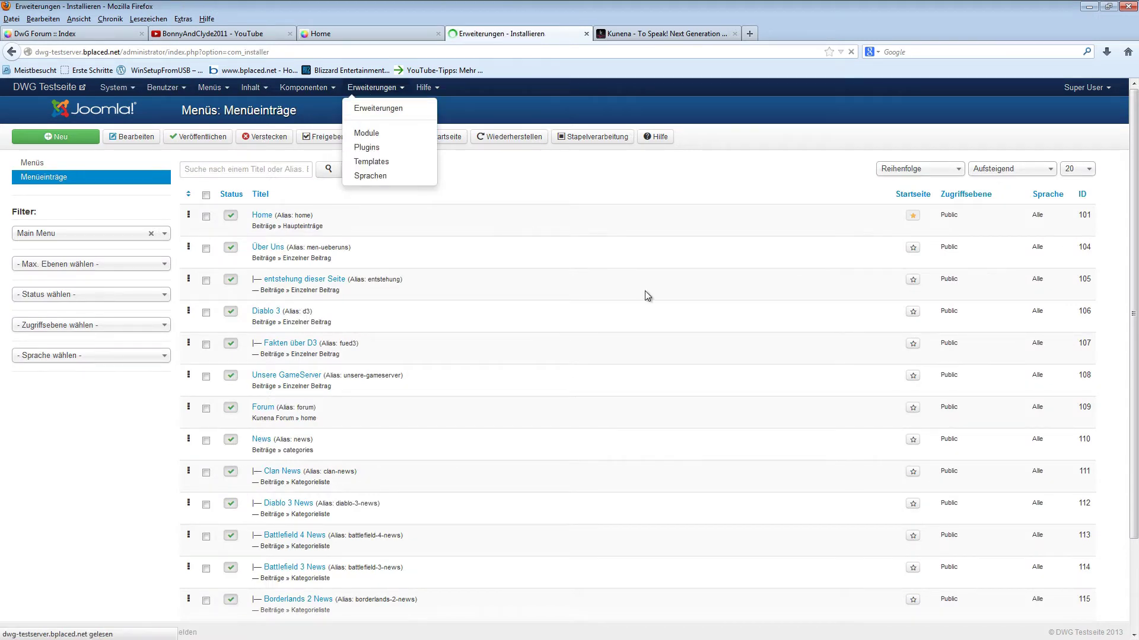
left_click(332, 252)
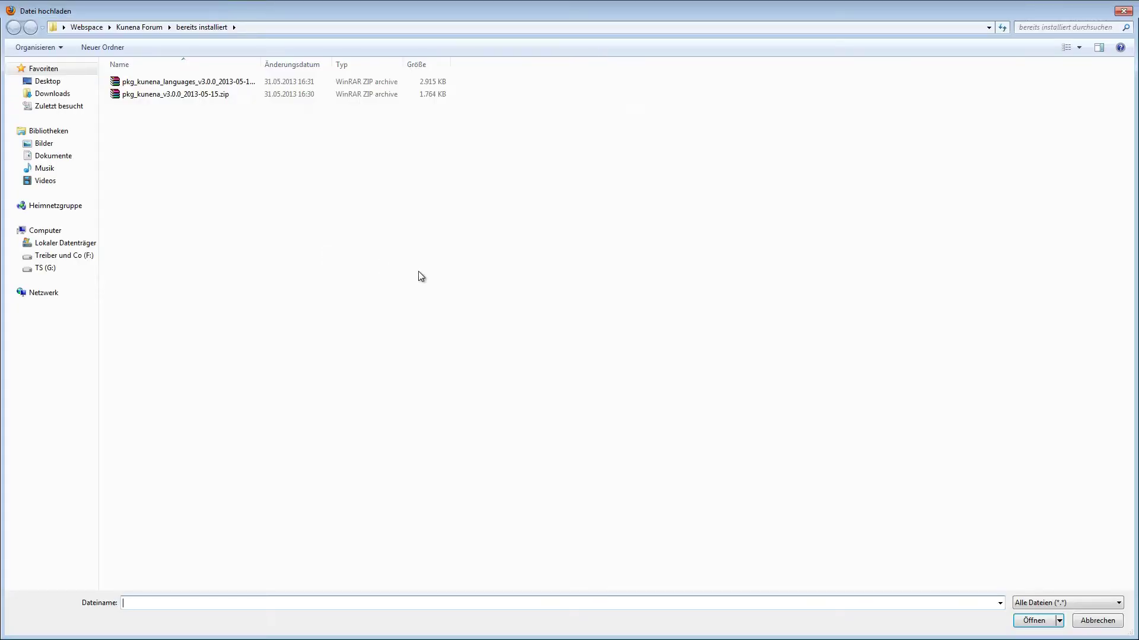
double_click(136, 86)
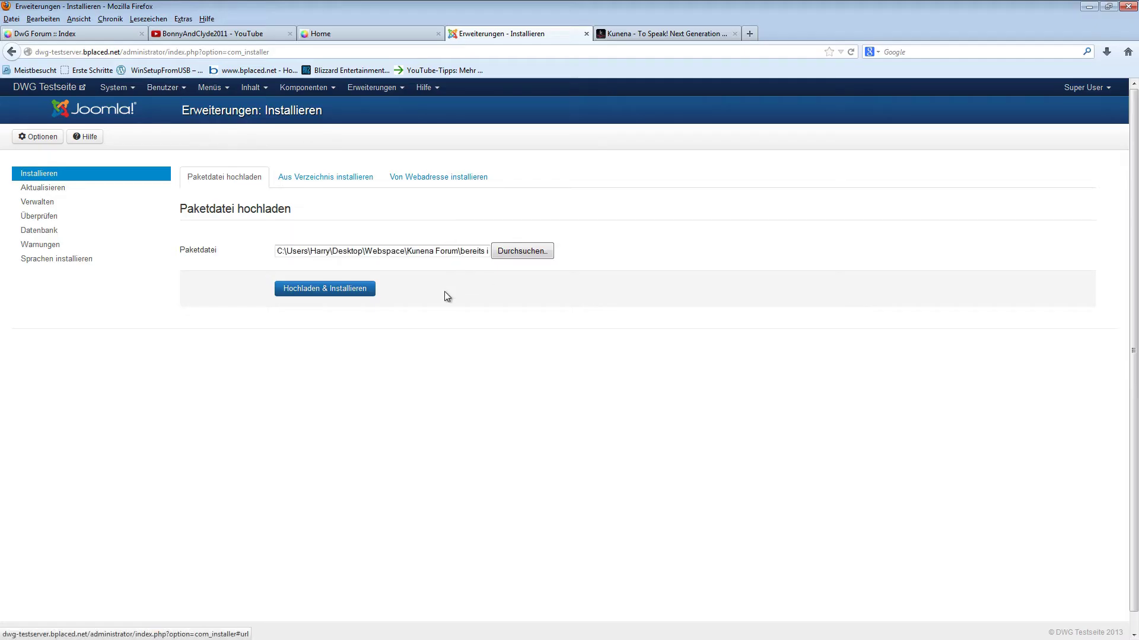
left_click(333, 290)
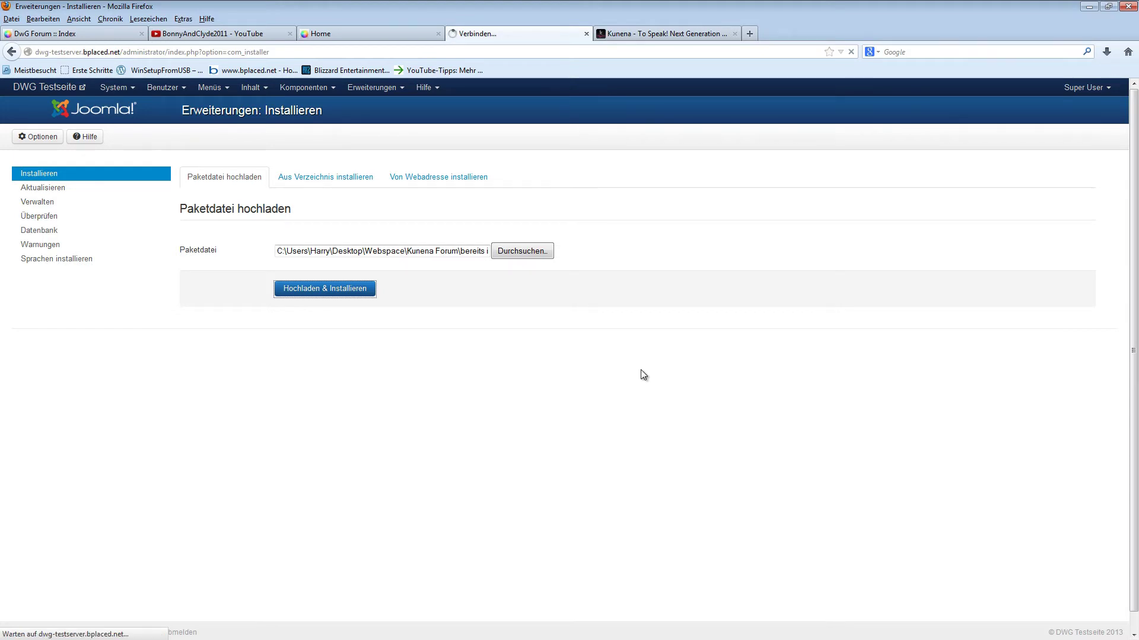
left_click_drag(28, 170, 220, 183)
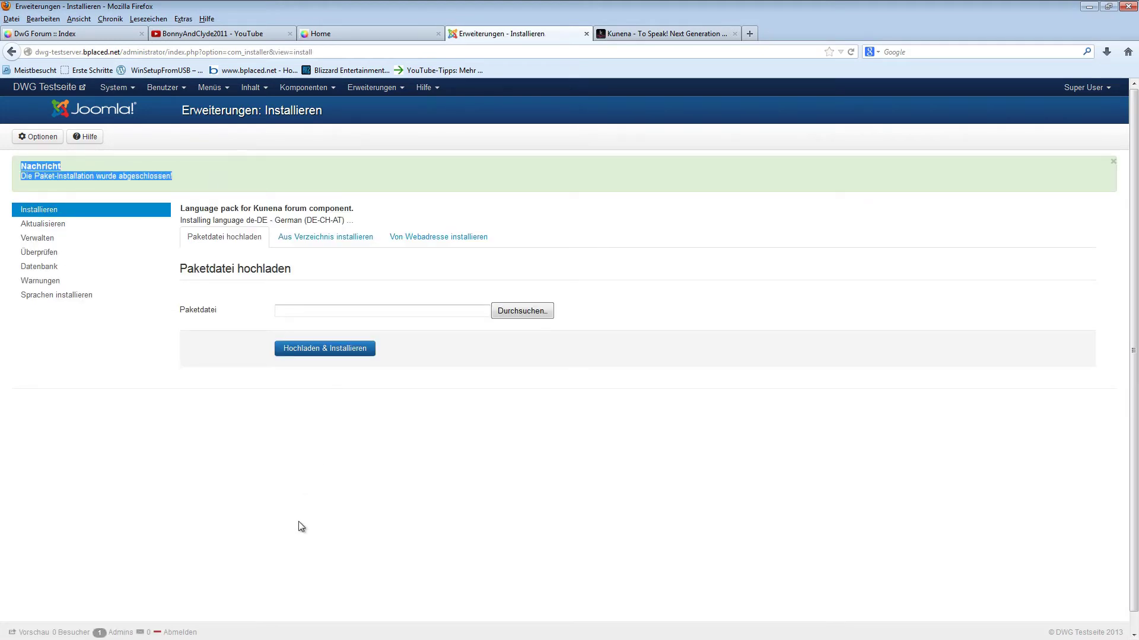
left_click(256, 438)
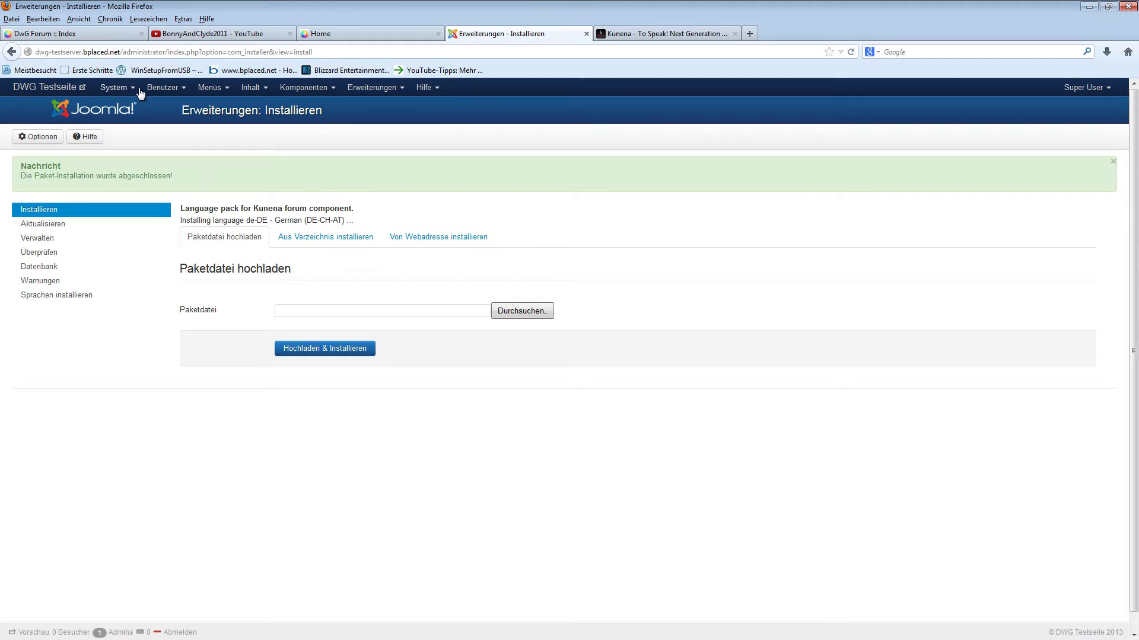
Review Kunena's plugin management and its general configuration settings in the Joomla administration.
left_click(306, 88)
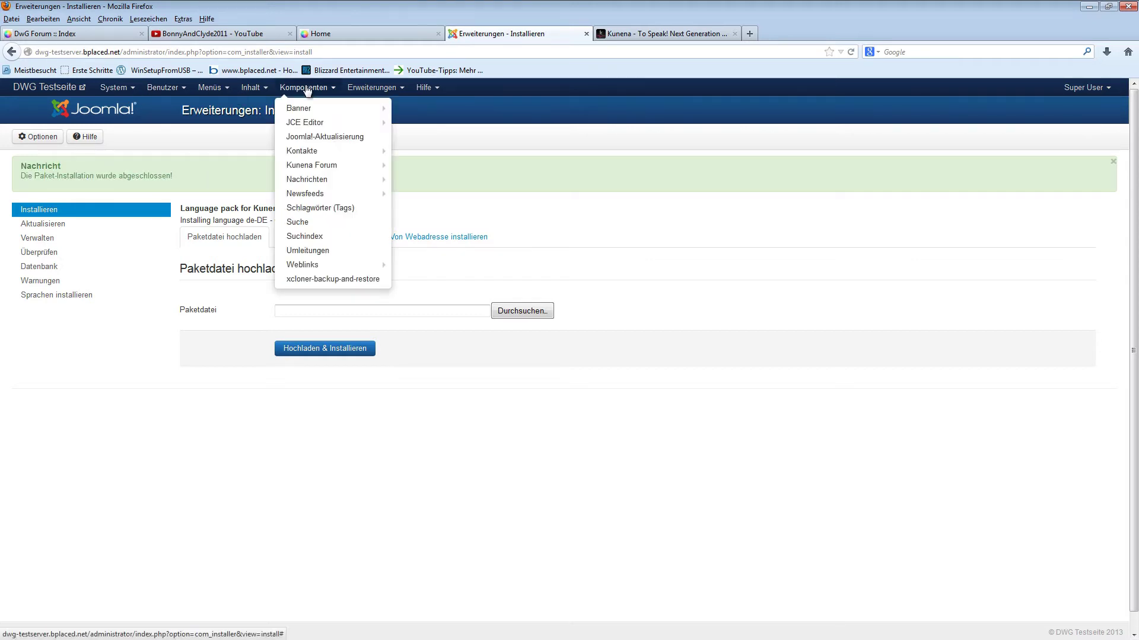
mouse_move(317, 165)
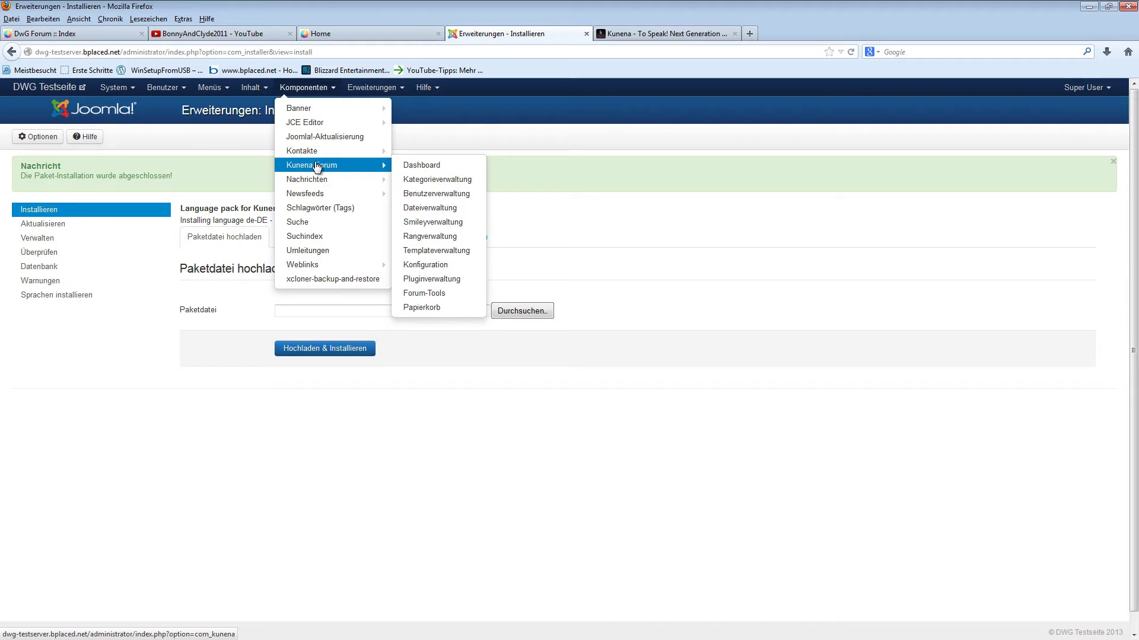
left_click(432, 278)
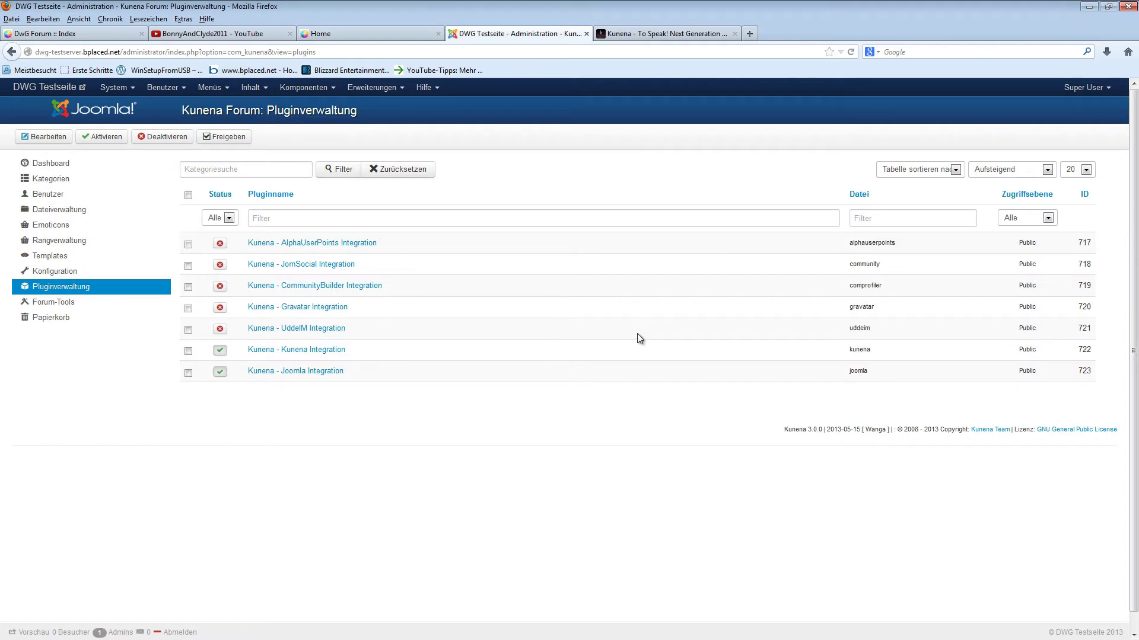
left_click(51, 272)
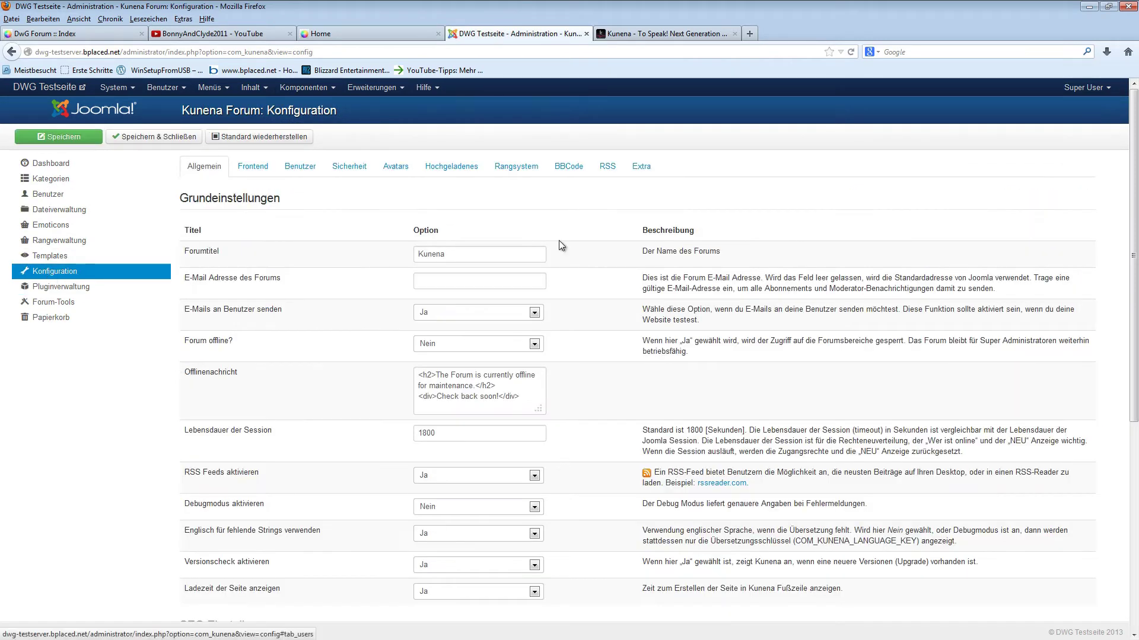
left_click_drag(682, 279, 650, 261)
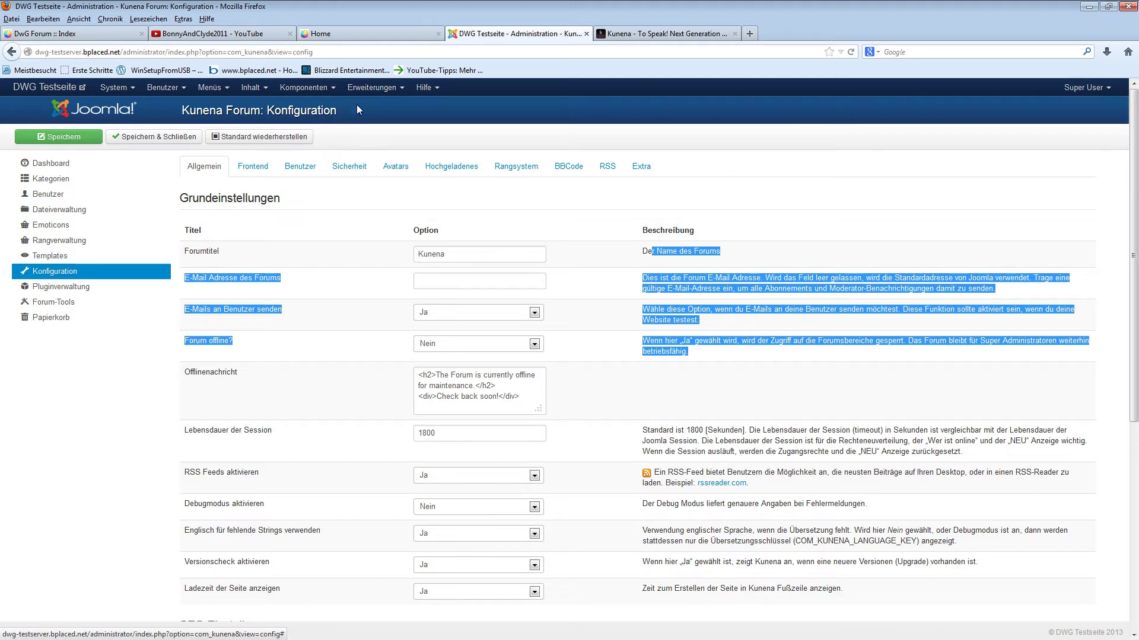
left_click(330, 258)
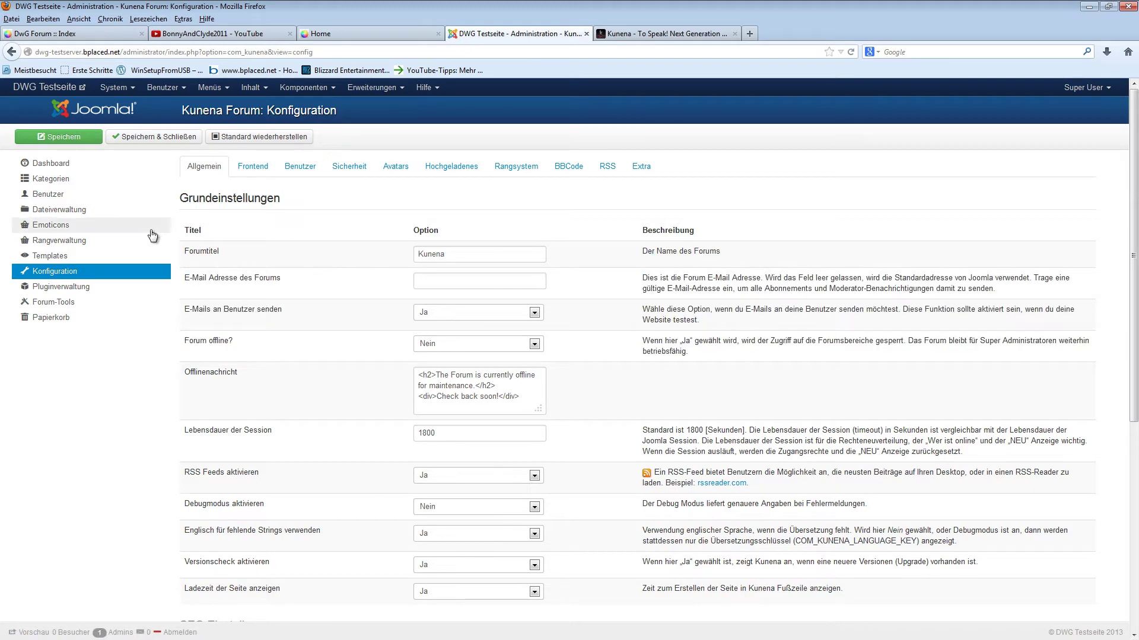
Start a new category in Kunena's category management.
left_click(49, 166)
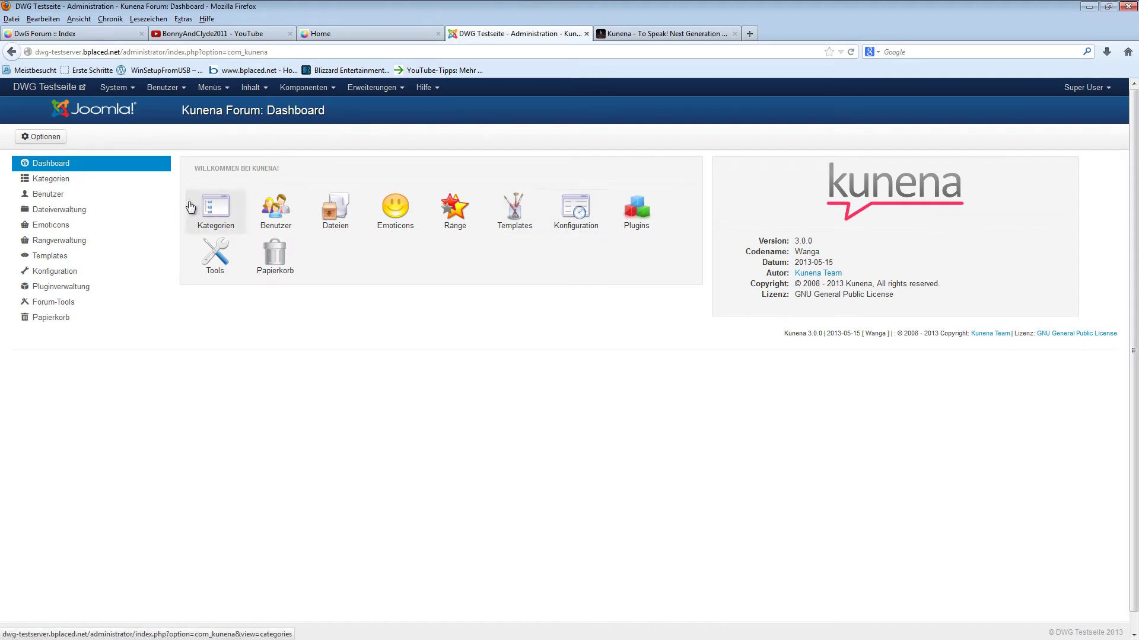
left_click(219, 212)
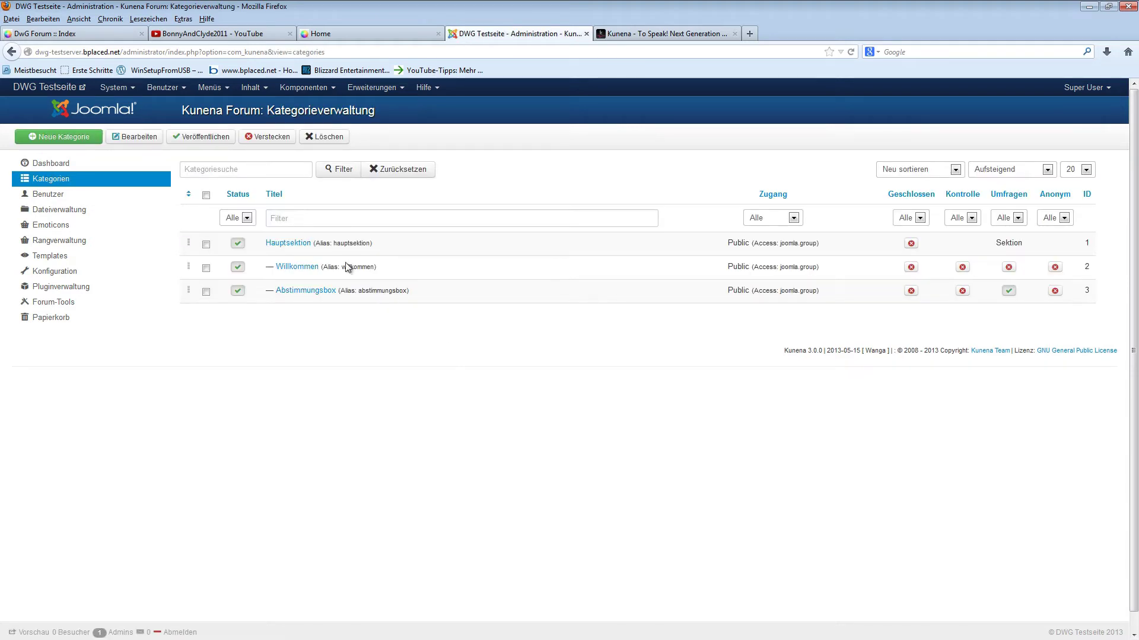
left_click(58, 137)
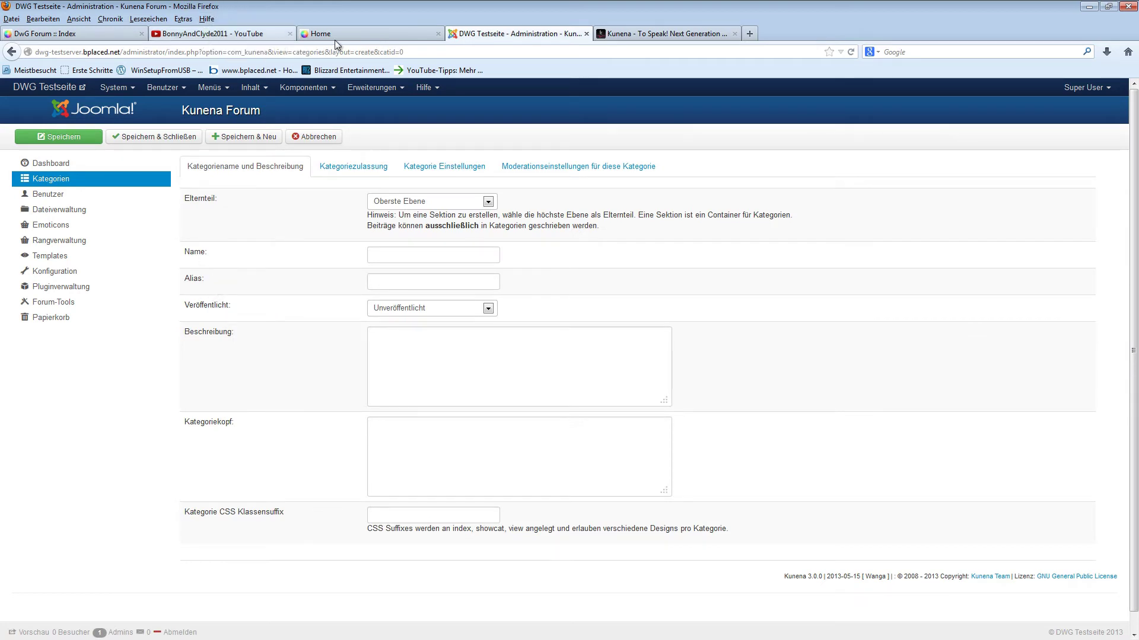
Compare the Diablo 3 Forum section on the DwG forum's index with the parent options offered for the new category.
left_click(45, 34)
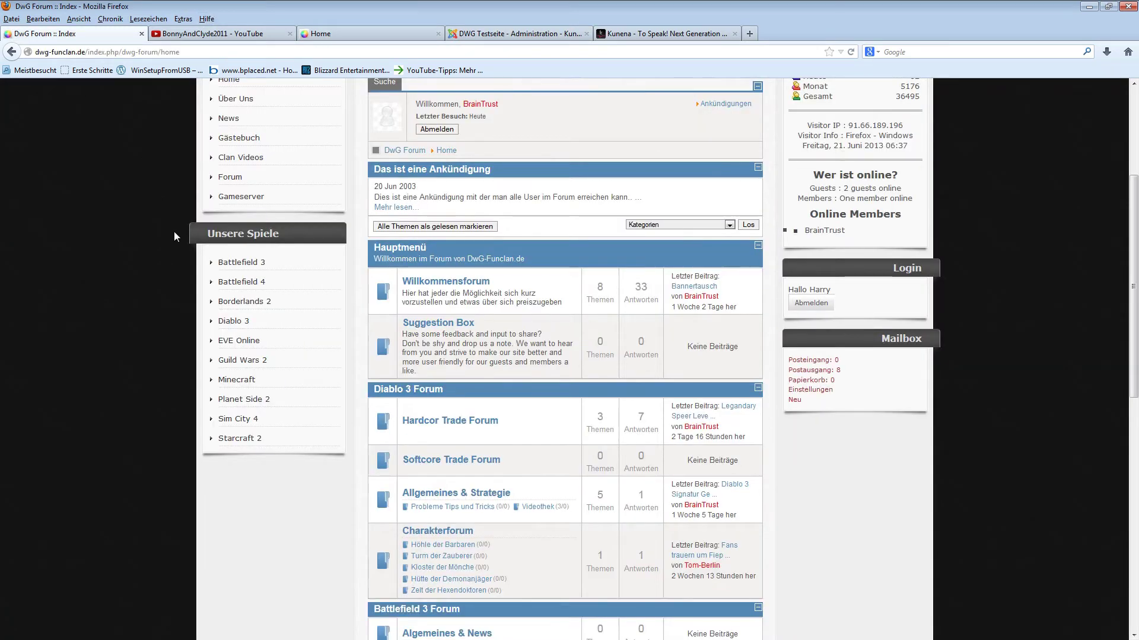
scroll(174, 232, "up", 3)
scroll(173, 237, "down", 6)
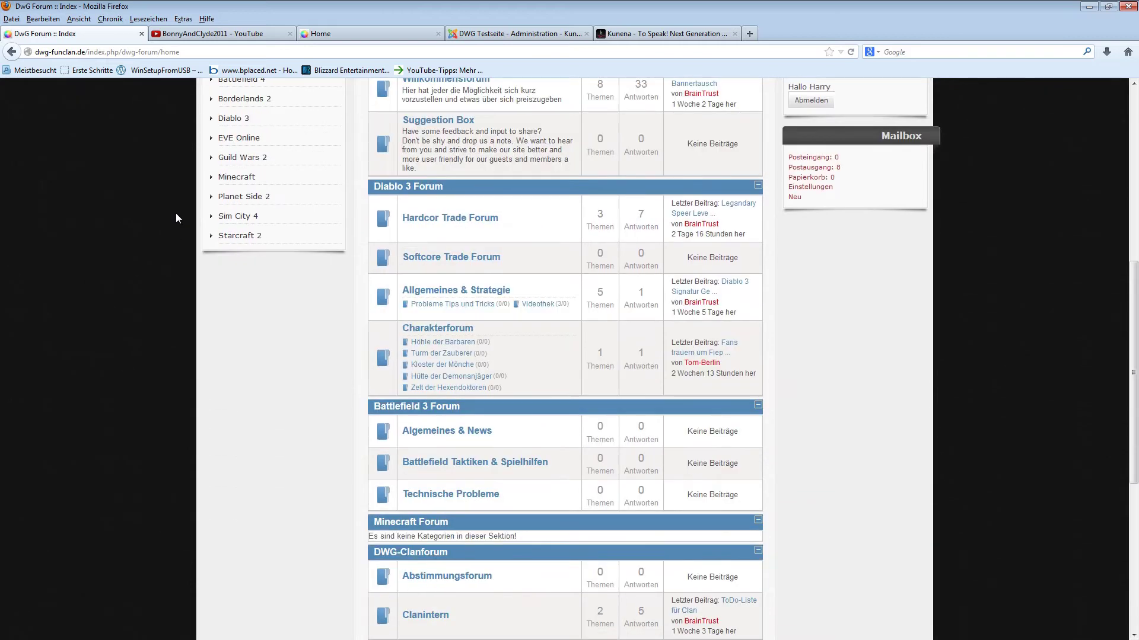
triple_click(373, 187)
left_click(514, 34)
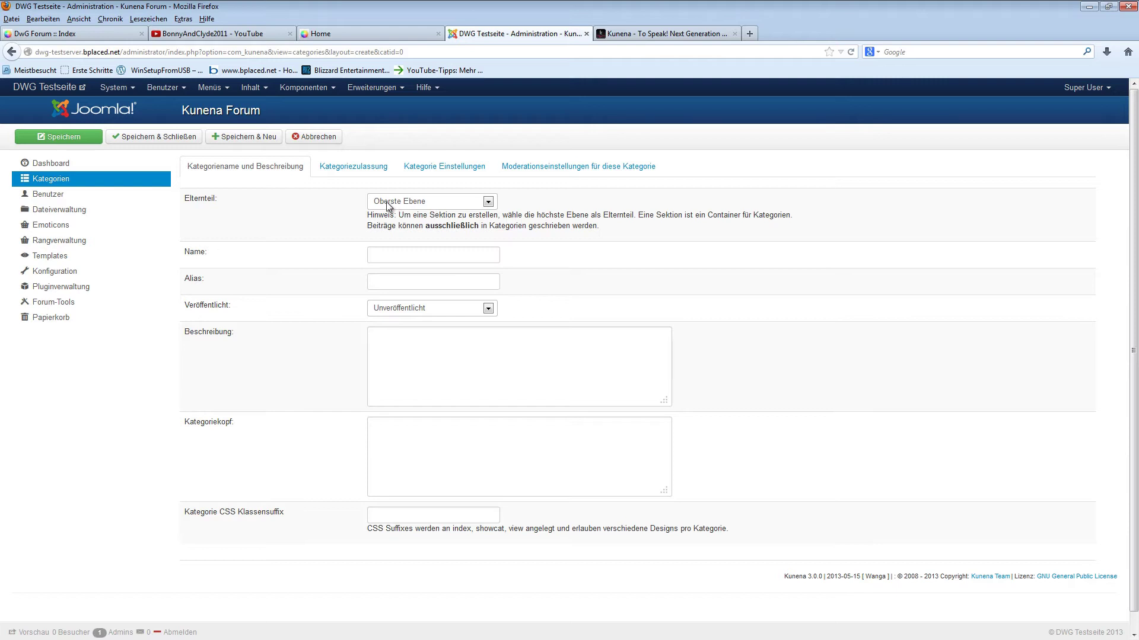
left_click(430, 204)
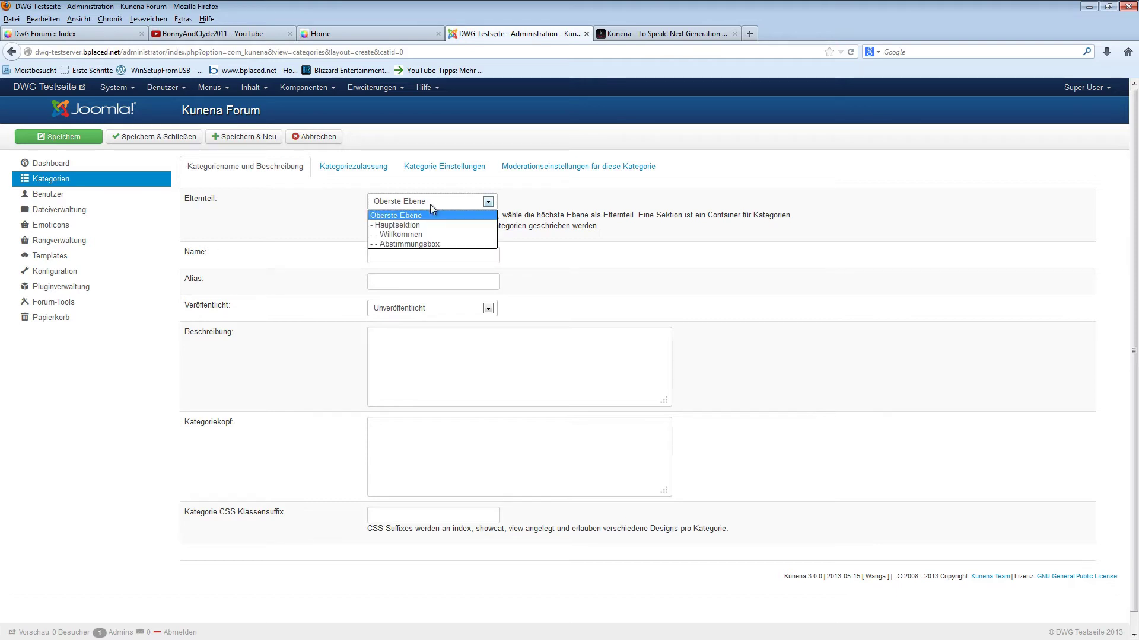
left_click(430, 204)
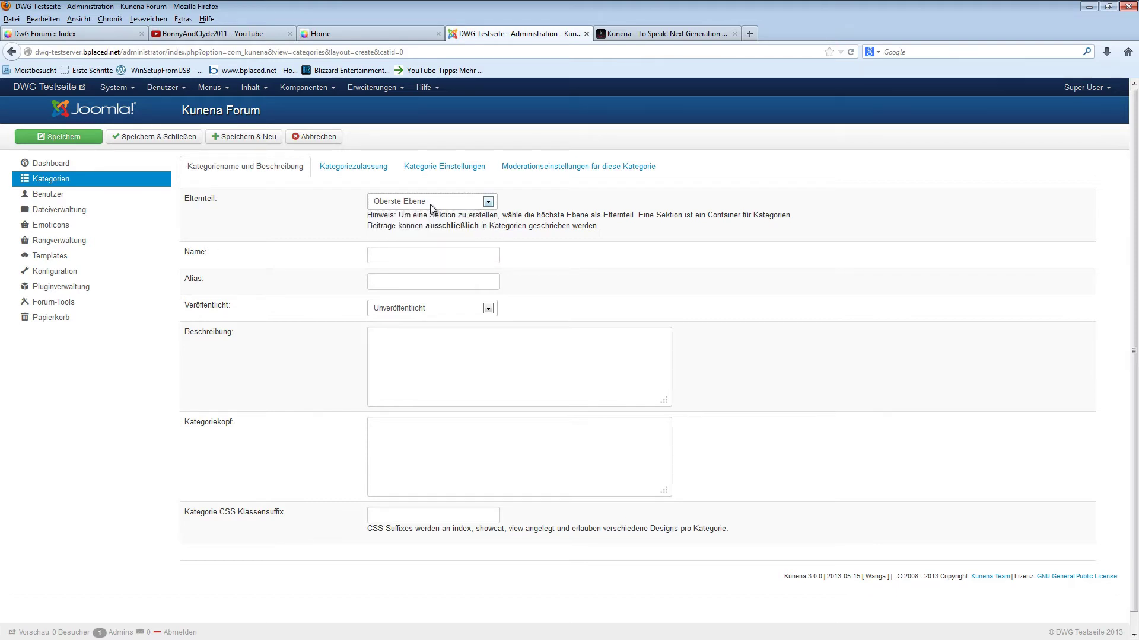
Examine the DwG forum's top-level sections, from Hauptmenü to DWG-Clanforum, and the categories in the Battlefield 3 Forum, and return to the new category form.
left_click(98, 34)
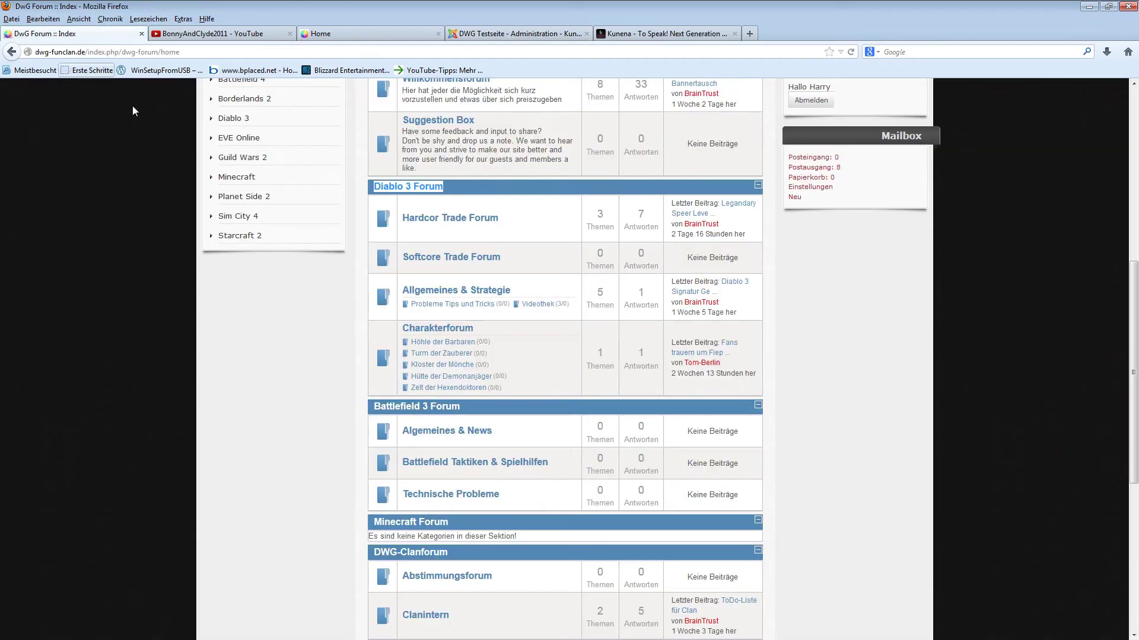
scroll(497, 240, "up", 5)
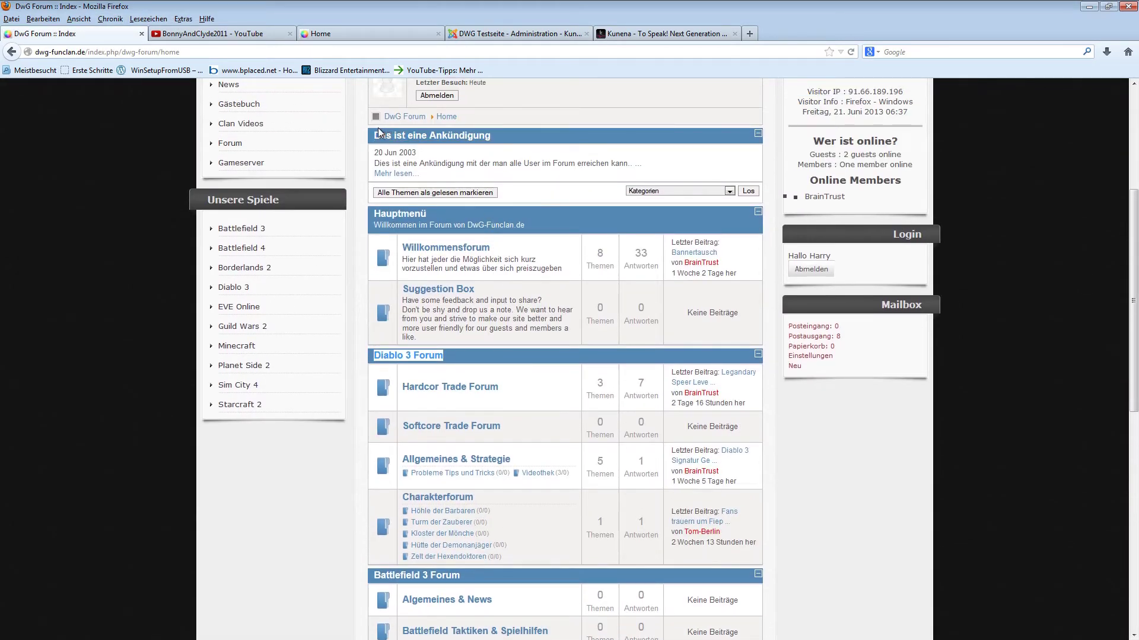
scroll(390, 164, "up", 3)
scroll(386, 170, "down", 5)
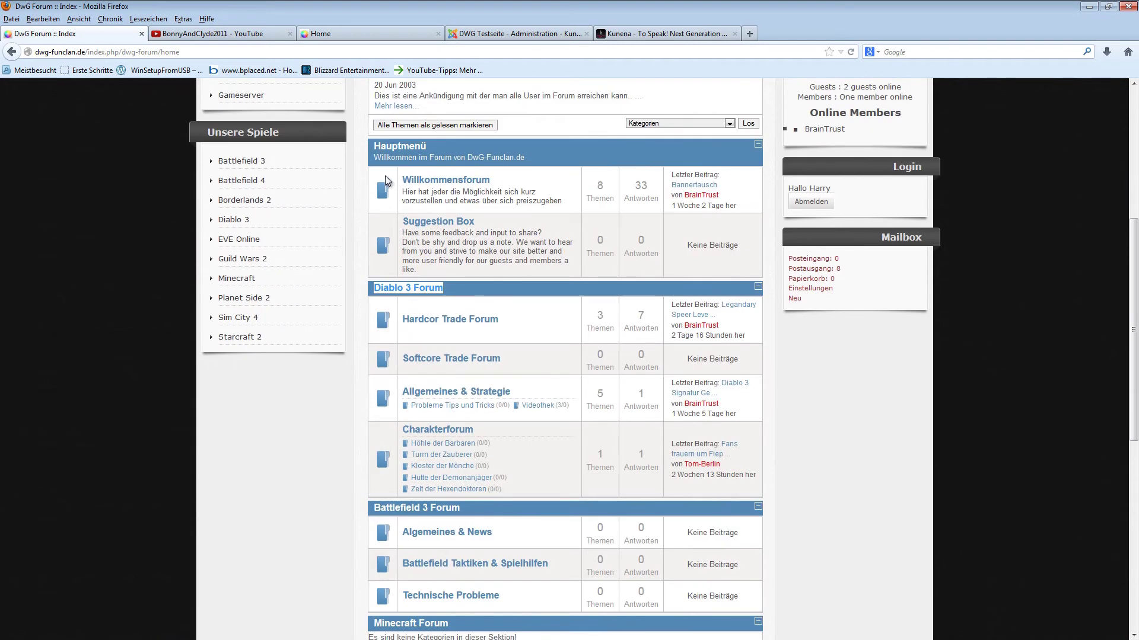
double_click(371, 143)
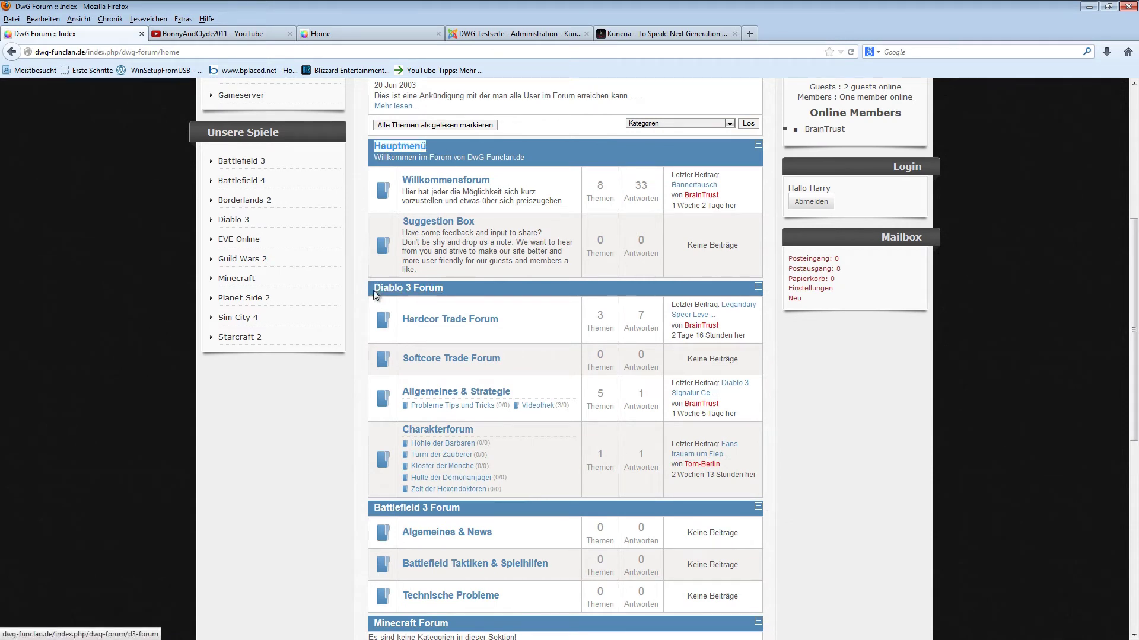
left_click_drag(373, 290, 457, 286)
scroll(475, 380, "down", 3)
scroll(443, 397, "down", 1)
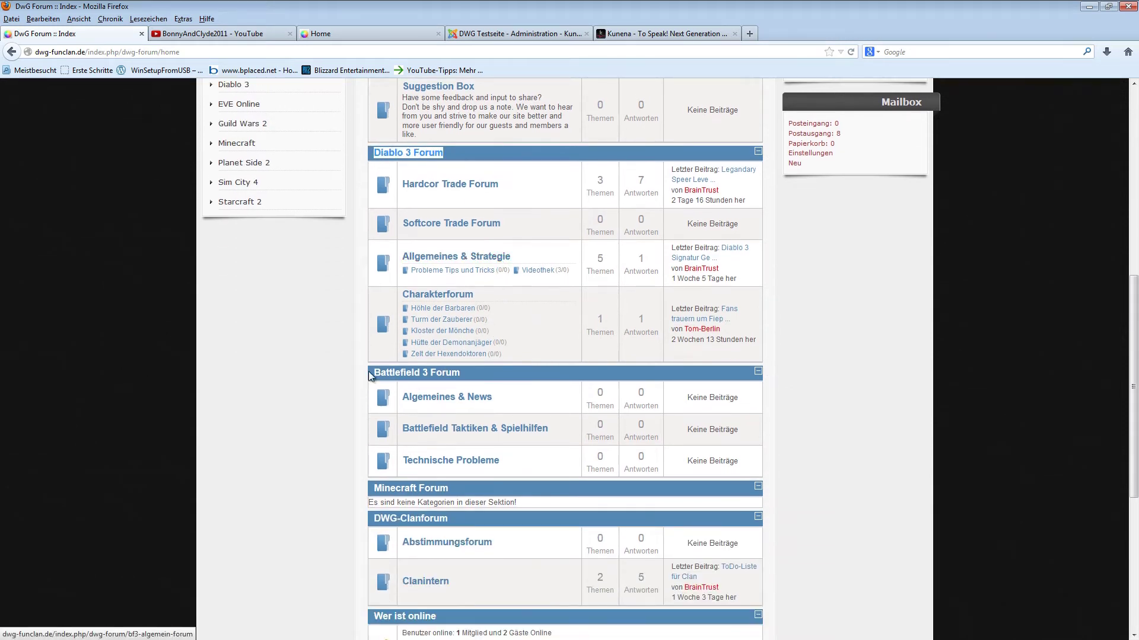
left_click_drag(368, 371, 465, 373)
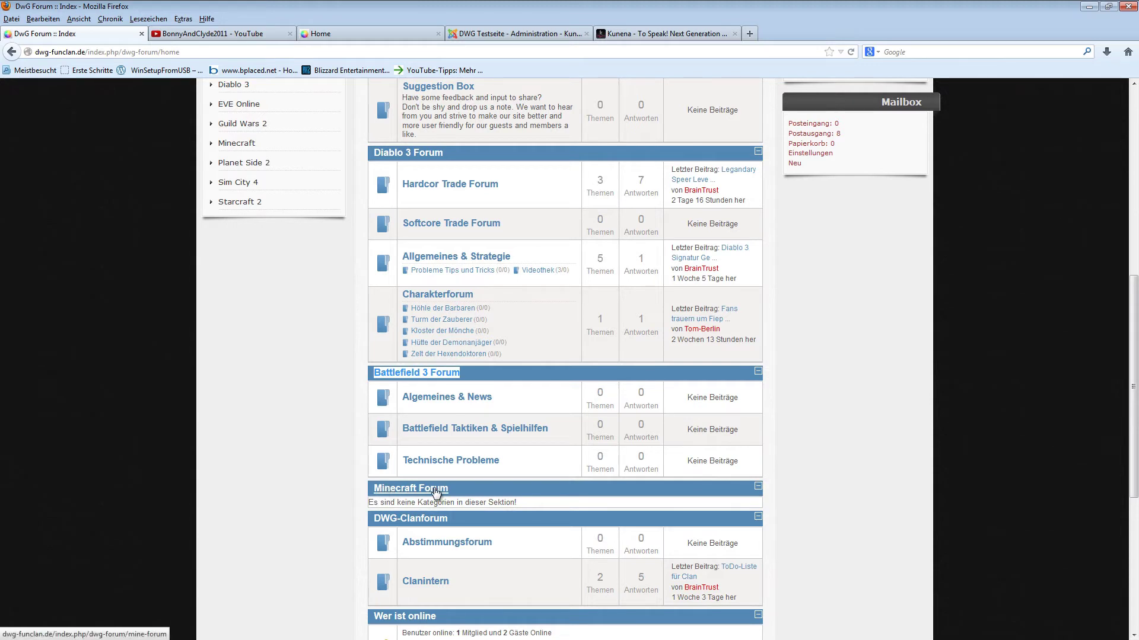
left_click_drag(372, 520, 452, 522)
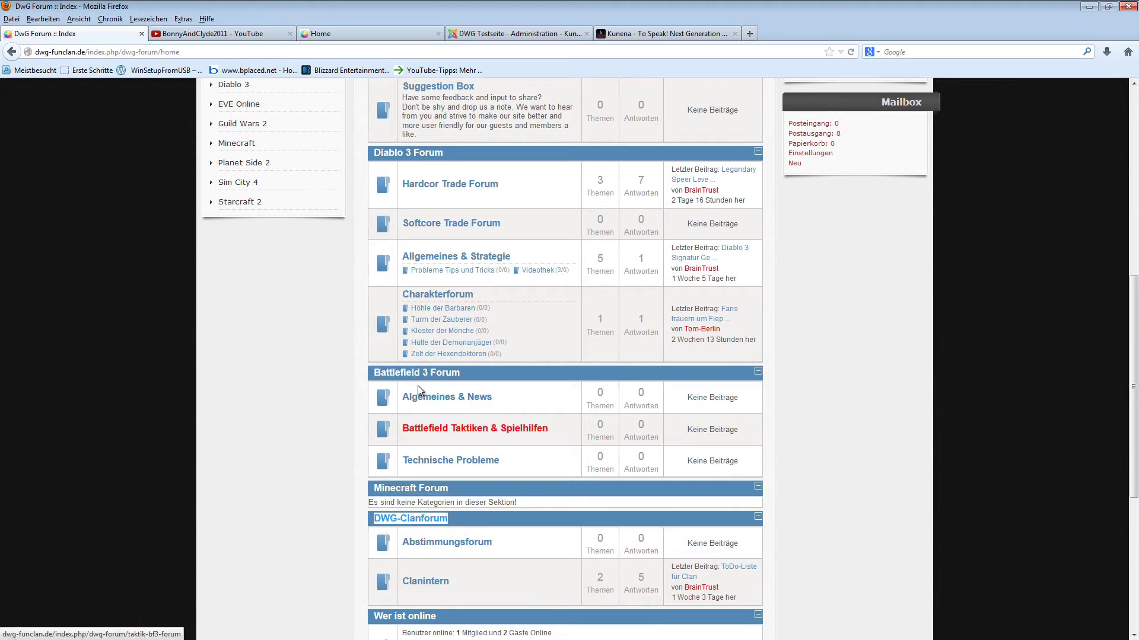
mouse_move(374, 376)
left_mouse_down()
mouse_move(468, 376)
mouse_move(368, 377)
left_mouse_up()
left_click(468, 375)
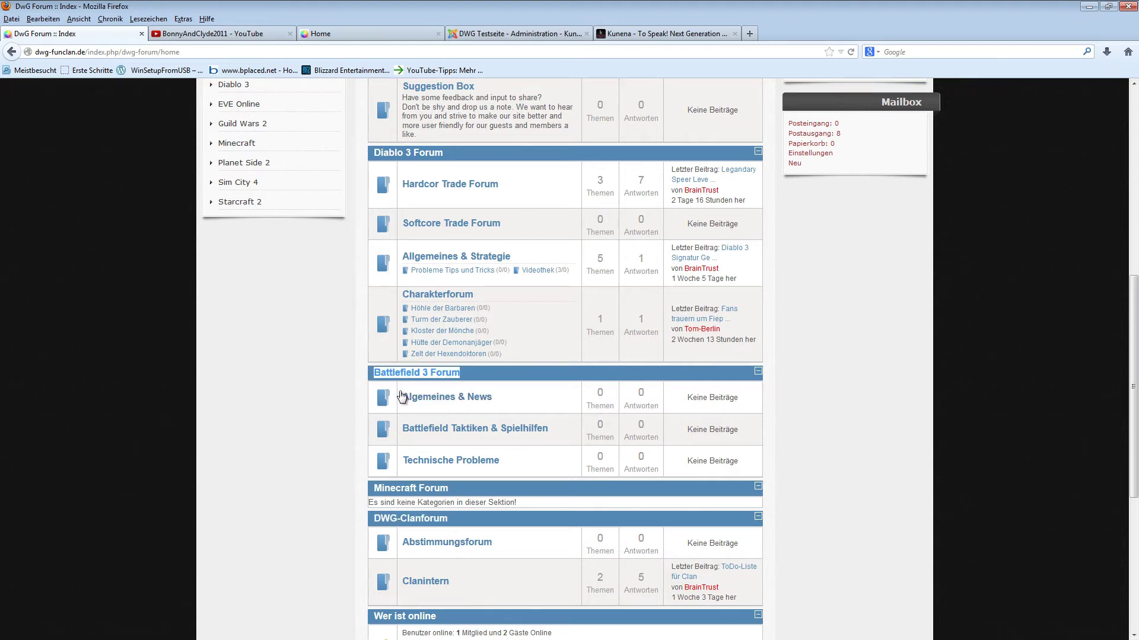
left_click(483, 400)
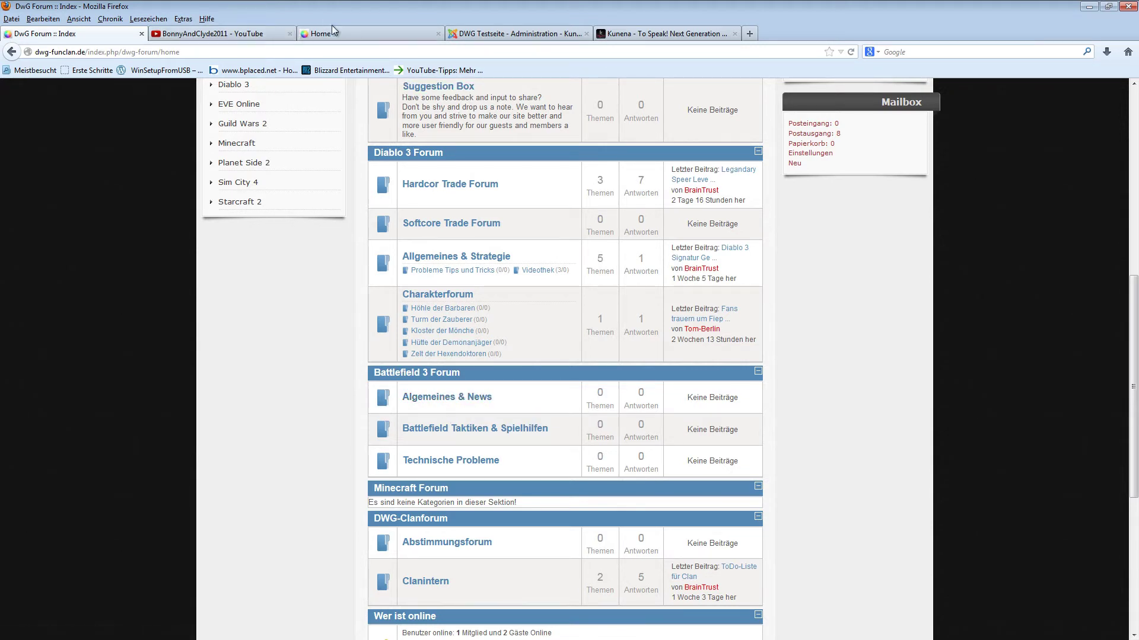
left_click(502, 32)
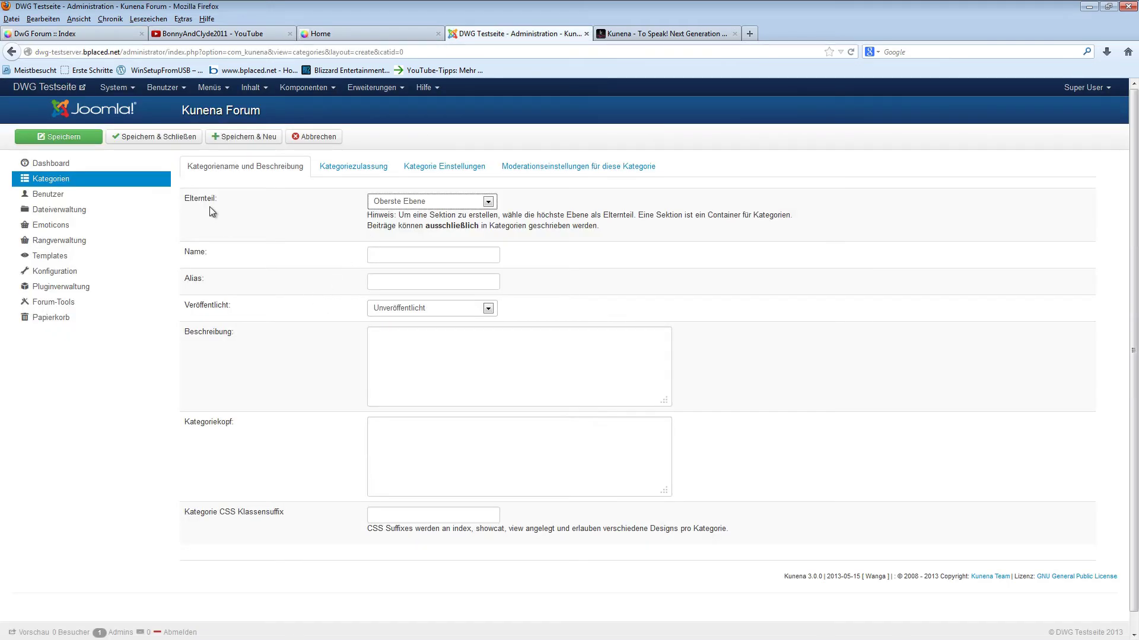
Keep the new section on Oberste Ebene, name it Clan Forum and set it to Veröffentlicht, leaving the description and header empty.
left_click(437, 204)
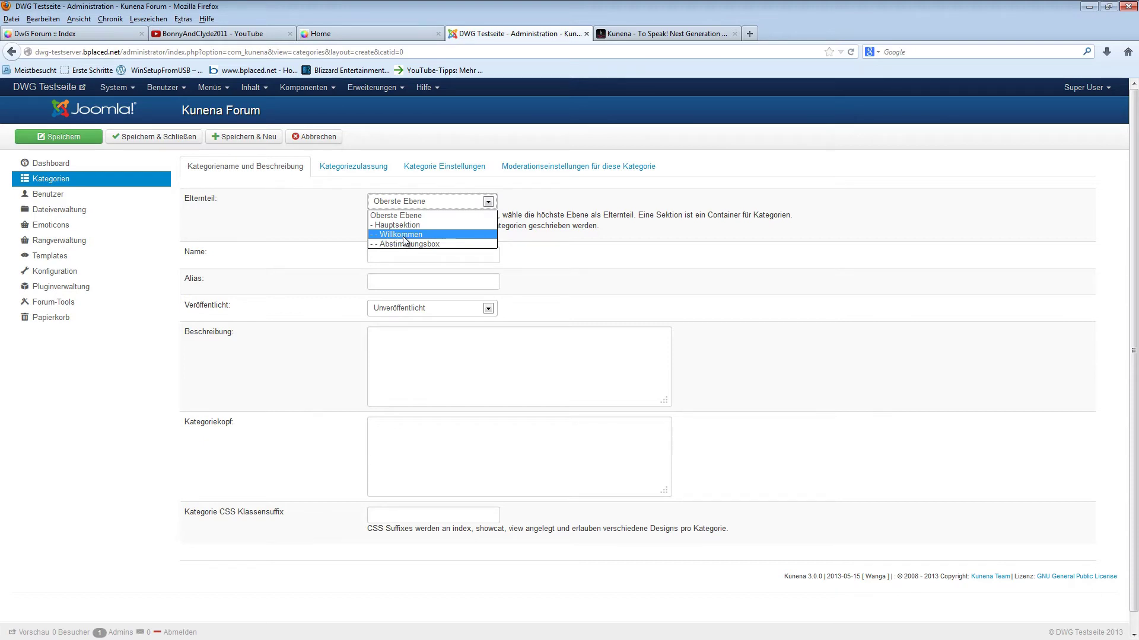
left_click(561, 247)
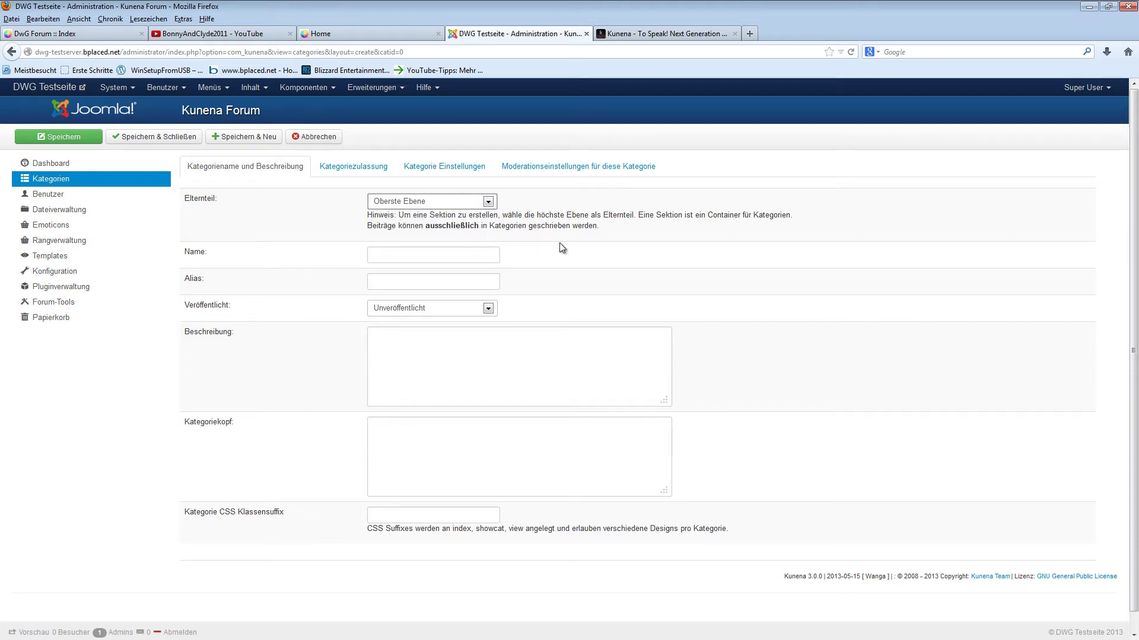
left_click(389, 254)
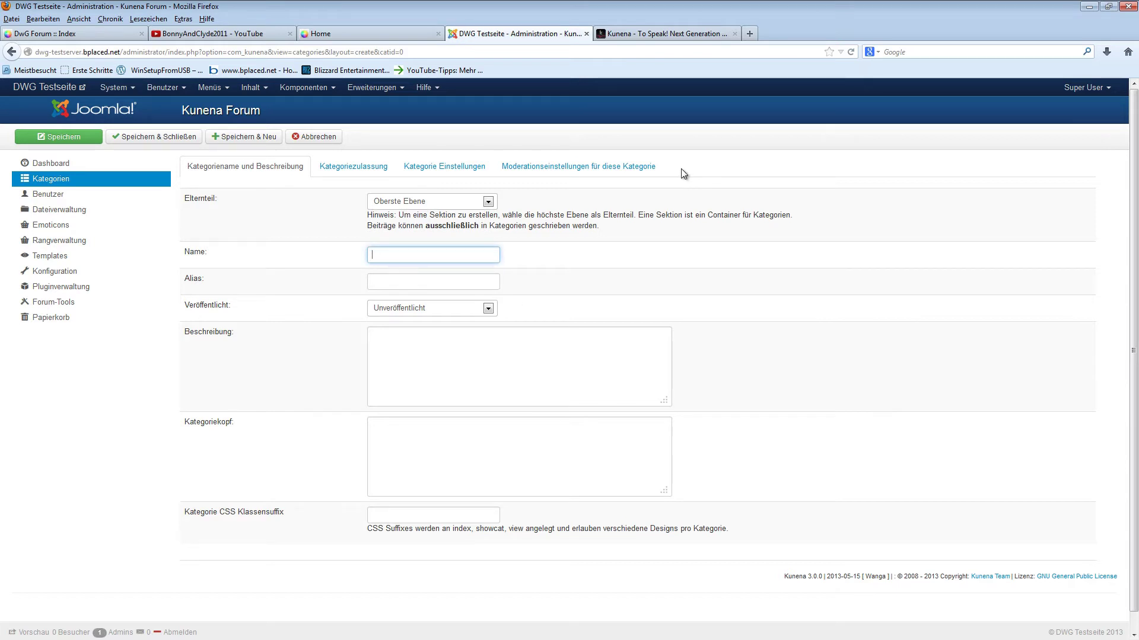
type("Clan ")
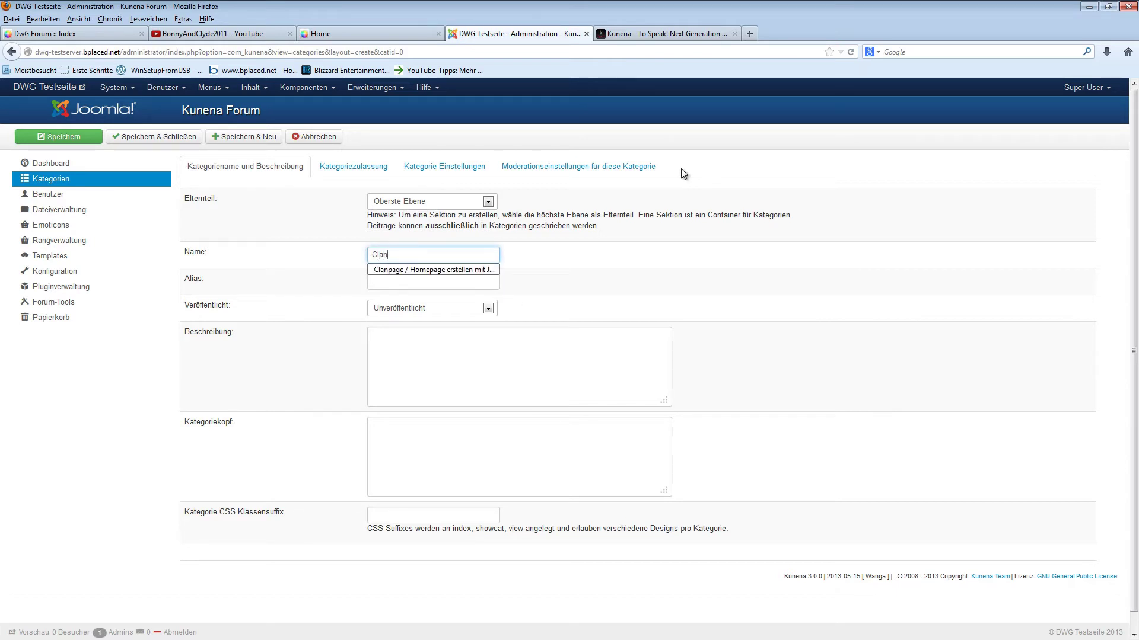
type("Forum")
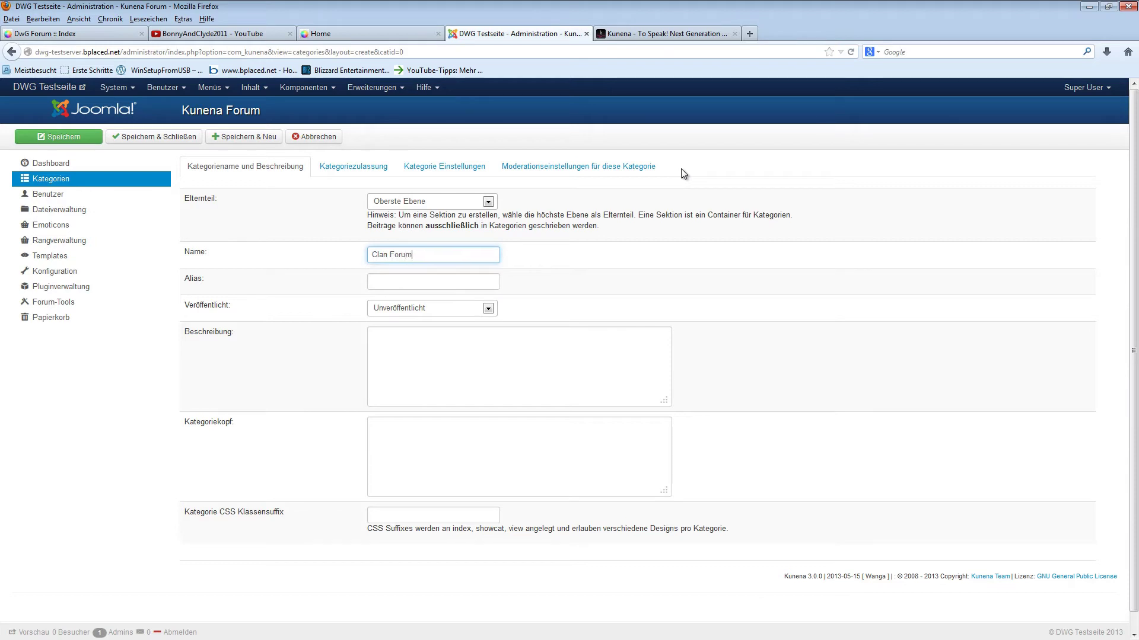
left_click(419, 307)
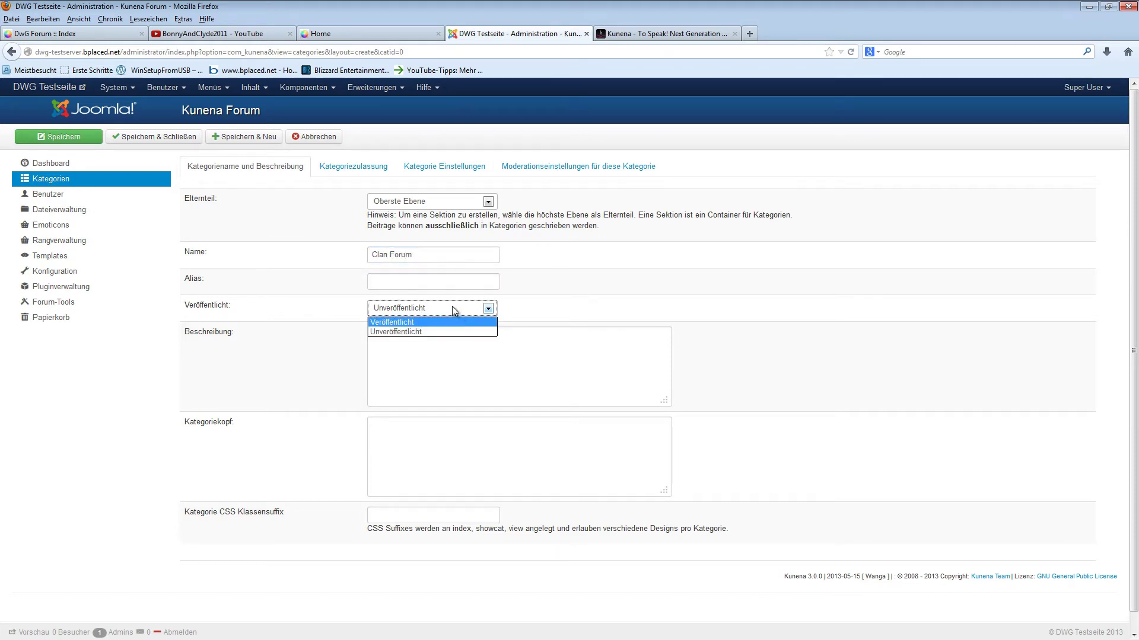
left_click(428, 323)
left_click(520, 381)
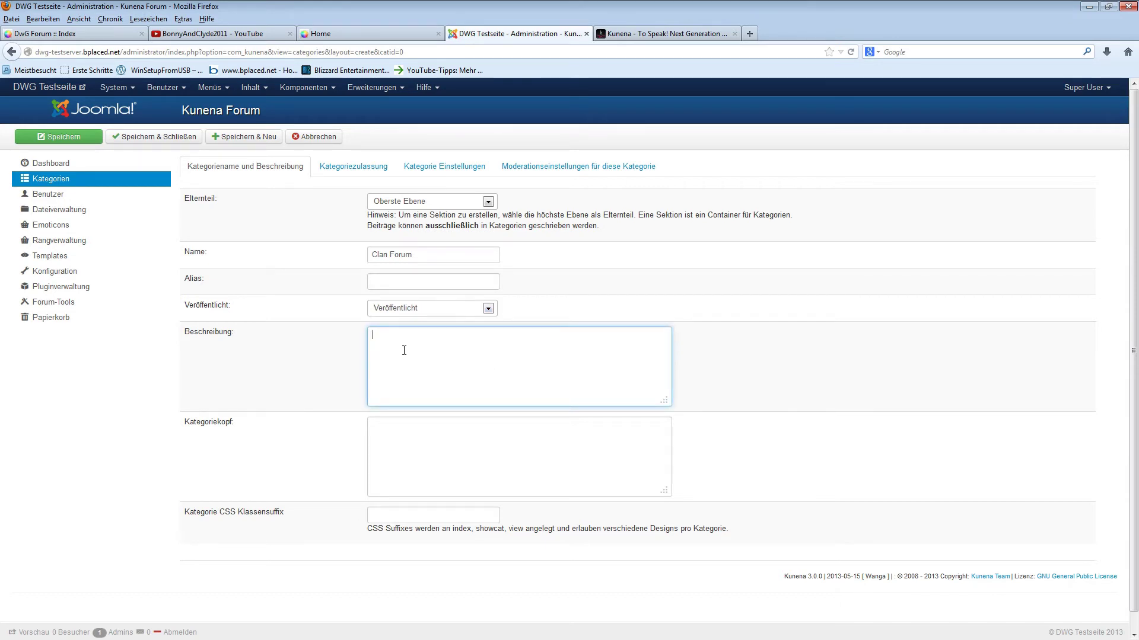
left_click(387, 475)
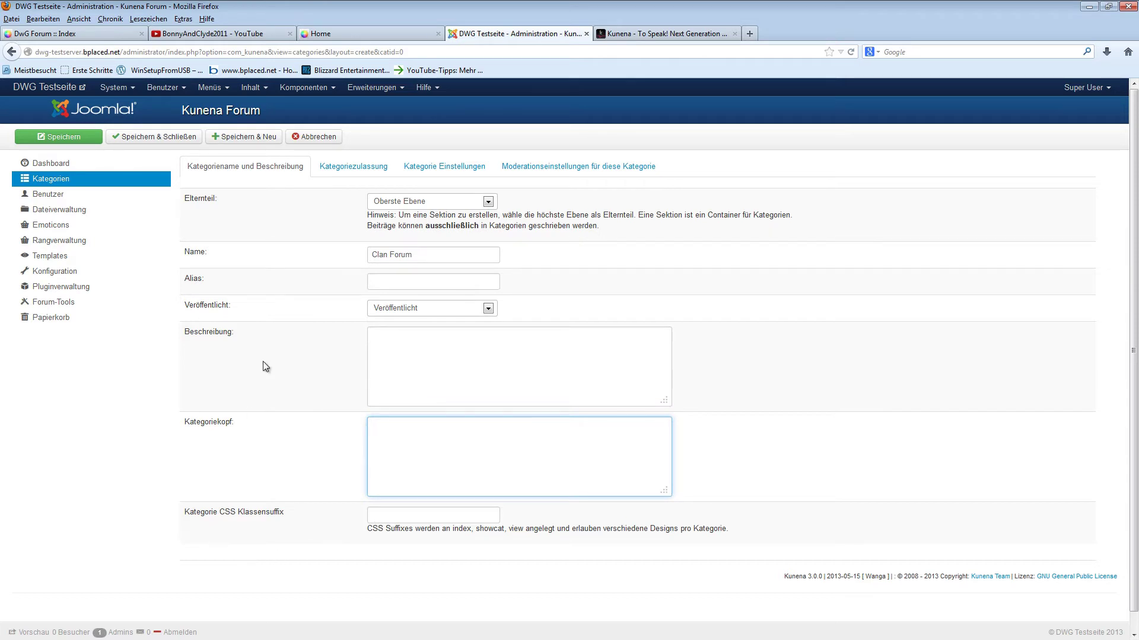
Review the new section's access permissions and its category settings for closing, moderated posts, anonymous posts and polls.
left_click(351, 172)
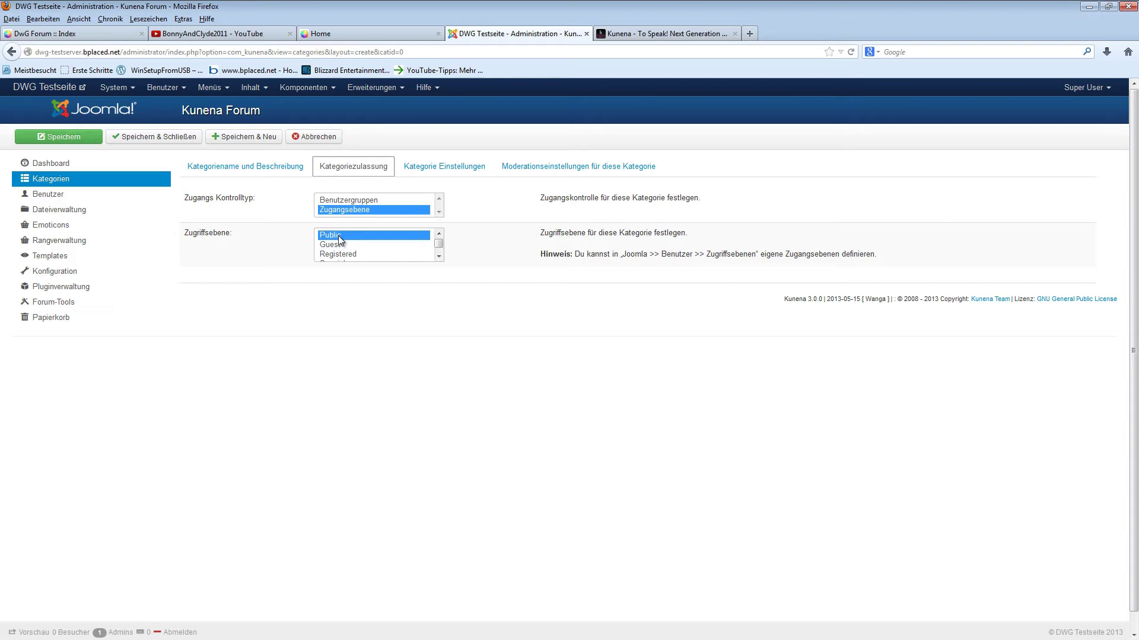
left_click(439, 167)
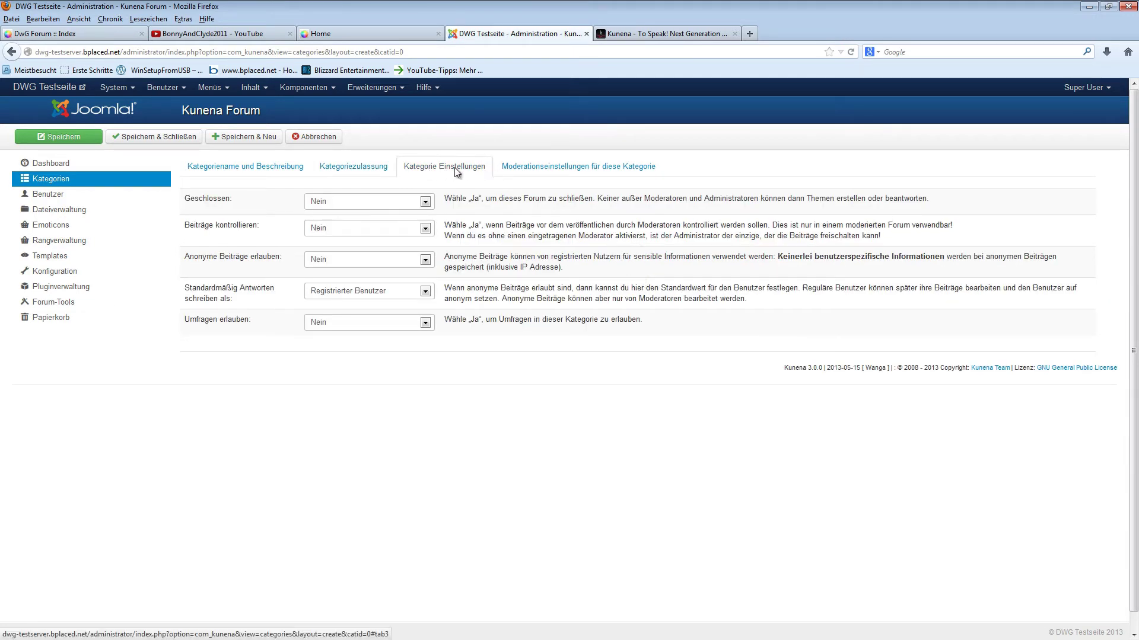
left_click_drag(451, 198, 595, 331)
left_click(658, 395)
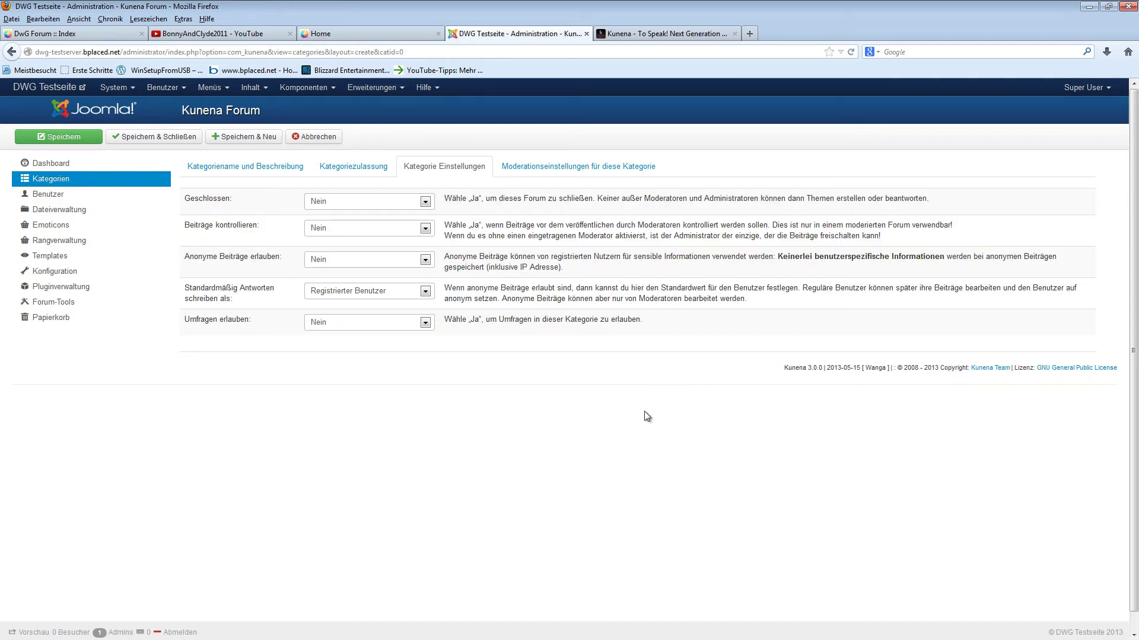
mouse_move(655, 328)
left_mouse_down()
mouse_move(450, 284)
mouse_move(455, 176)
mouse_move(593, 299)
mouse_move(653, 320)
left_mouse_up()
left_click(466, 195)
left_click(652, 321)
Save and close the Clan Forum section and check it on the public test website's Forum page.
left_click(243, 166)
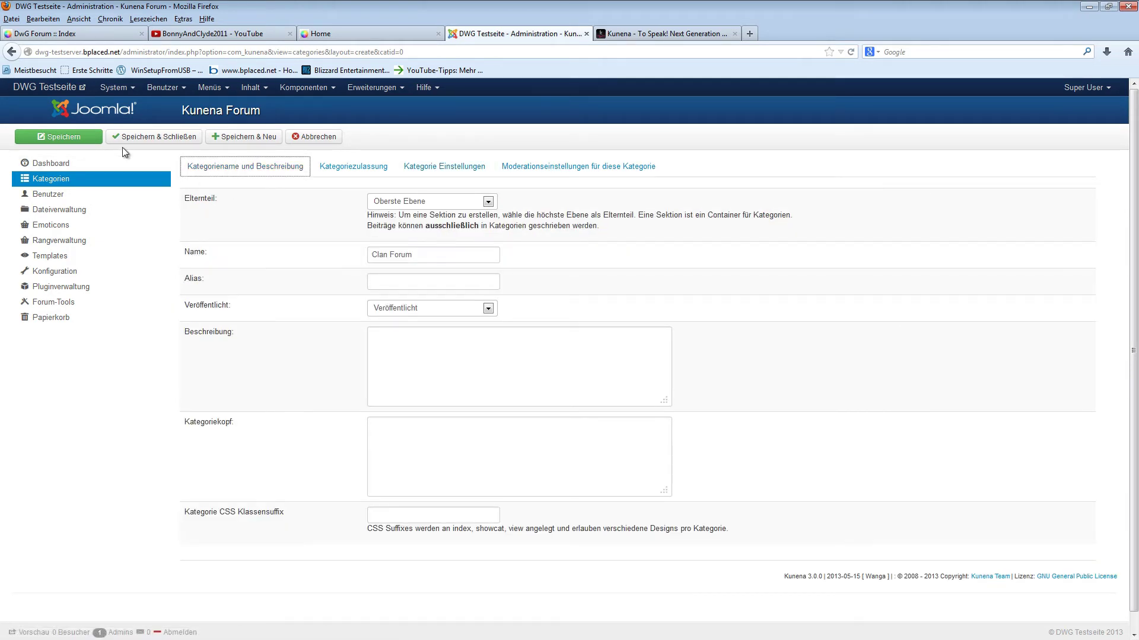
left_click_drag(452, 255, 304, 246)
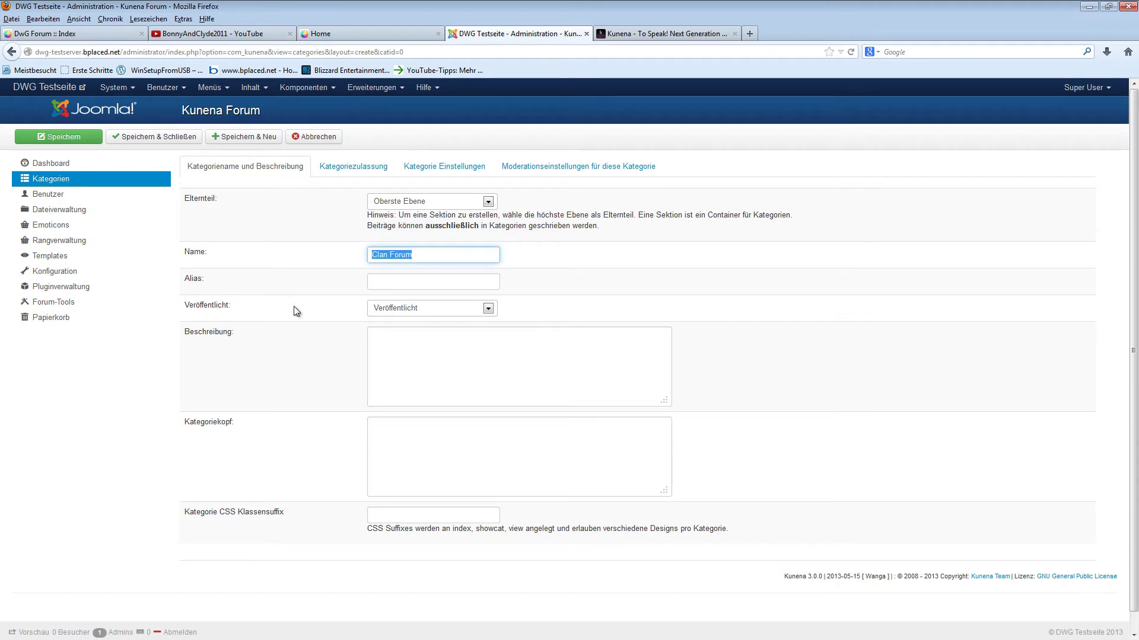
left_click_drag(415, 255, 225, 194)
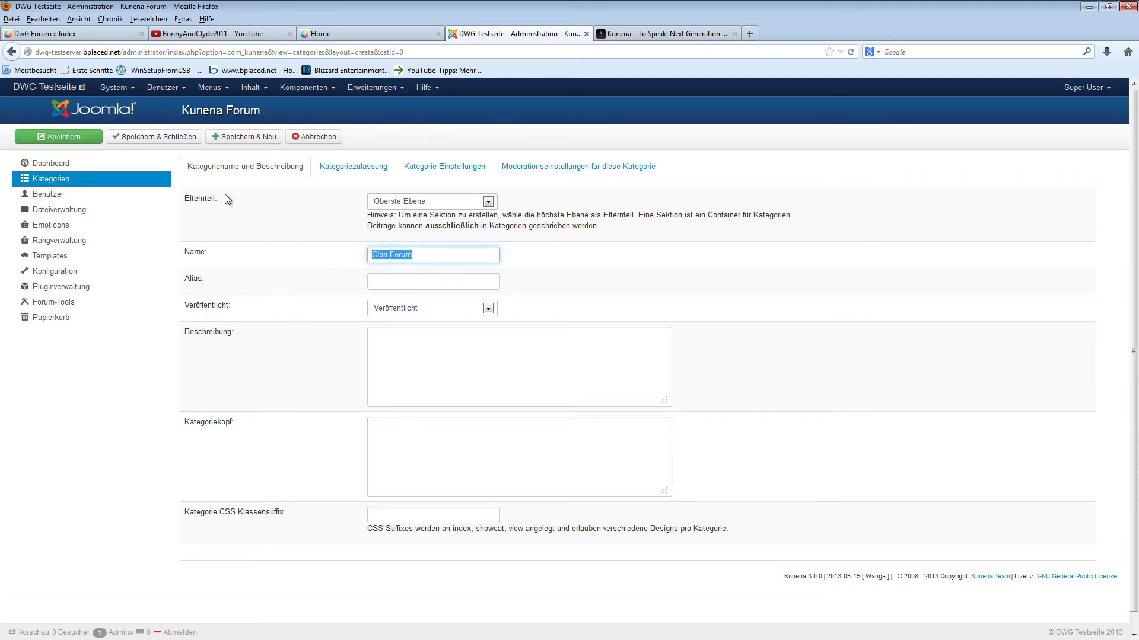
left_click(132, 138)
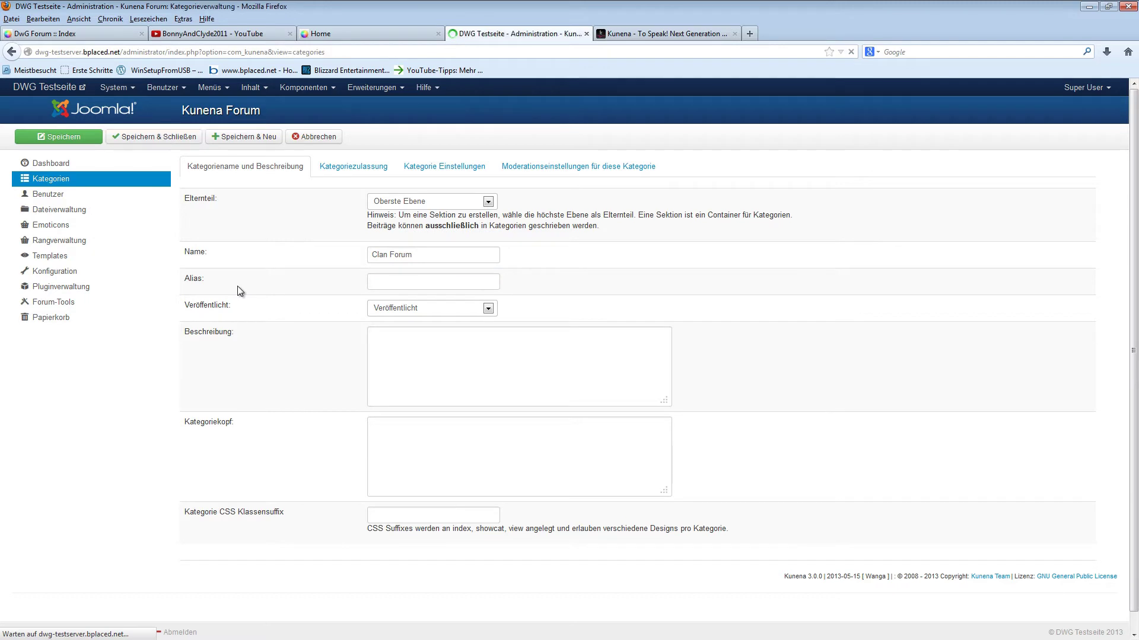
left_click(350, 33)
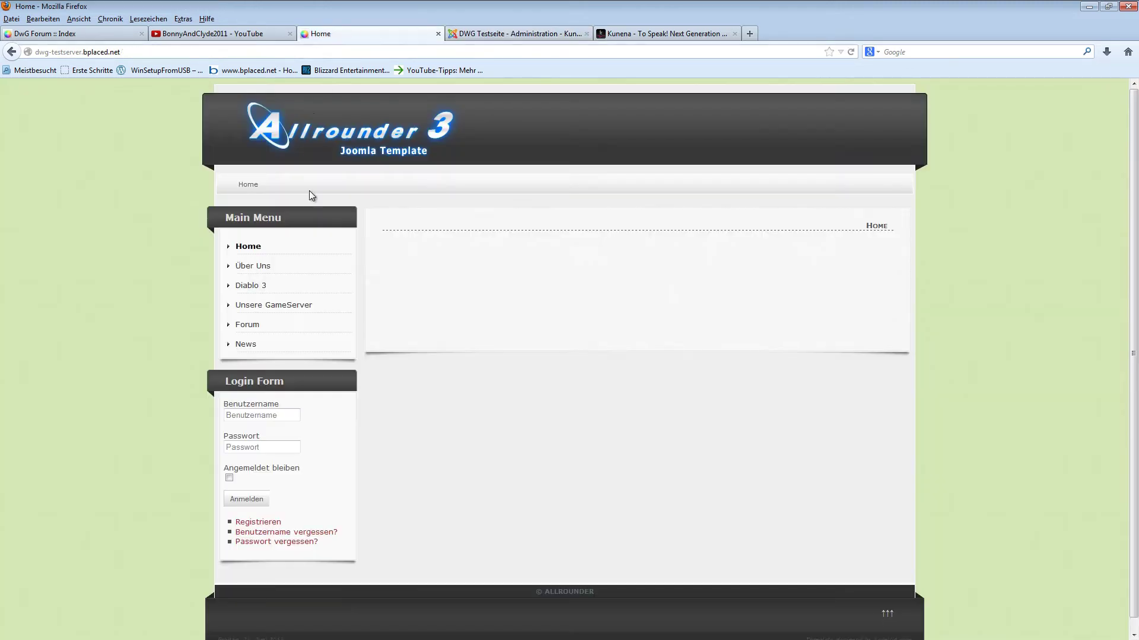
left_click(249, 325)
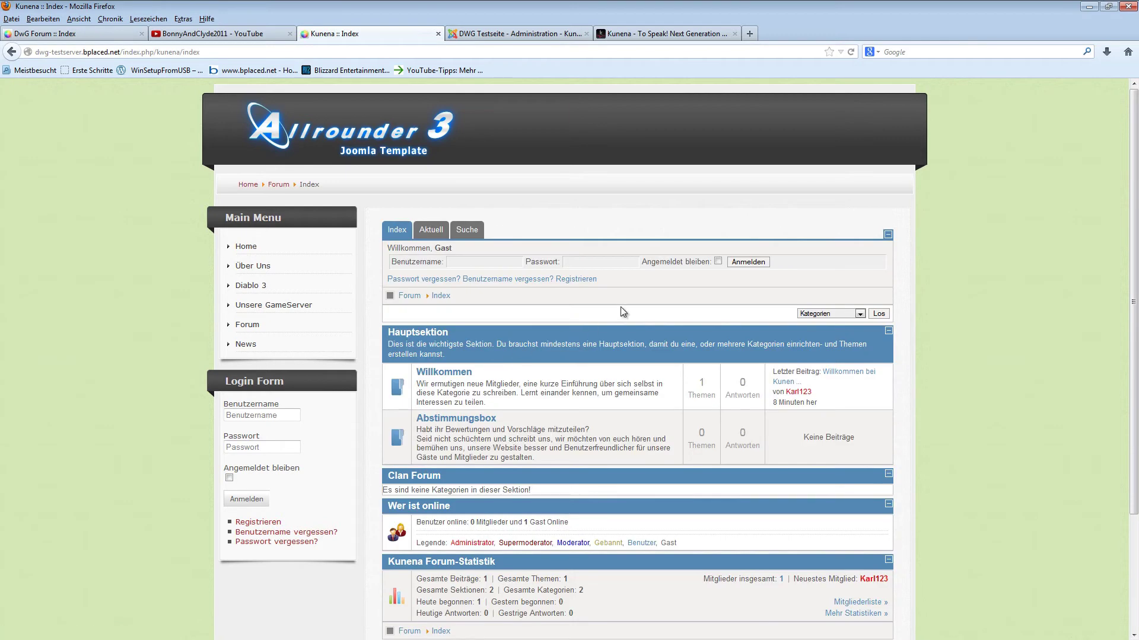
Compare the new Clan Forum section on the test website with the Abstimmungsforum and Clanintern categories under DWG-Clanforum in the DwG forum.
scroll(623, 313, "down", 2)
left_click_drag(388, 408, 457, 414)
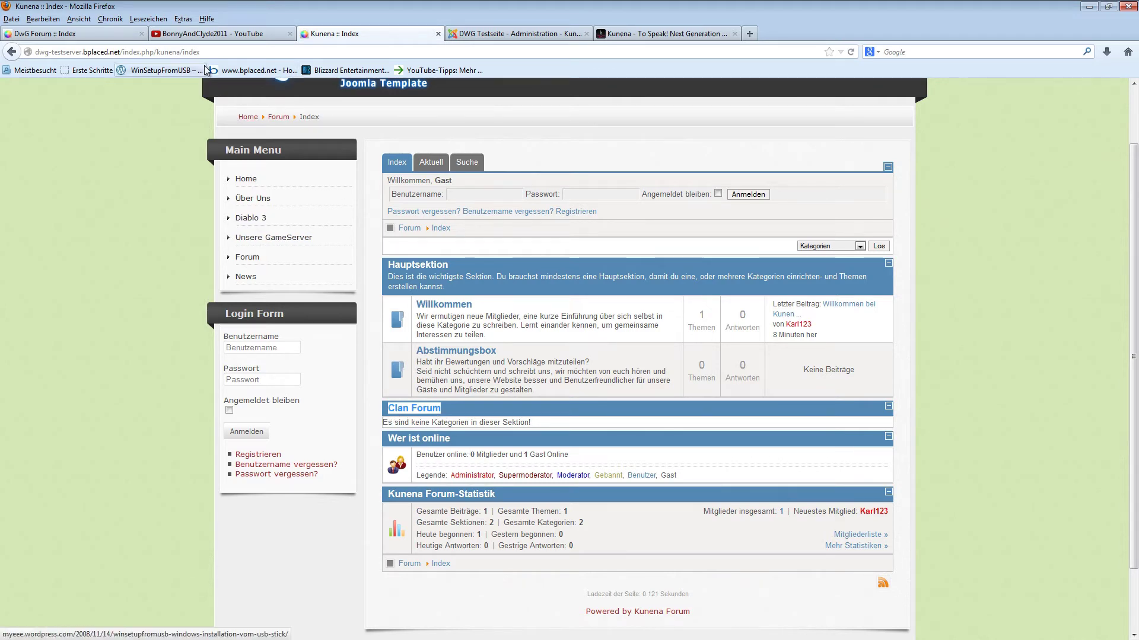
left_click(76, 34)
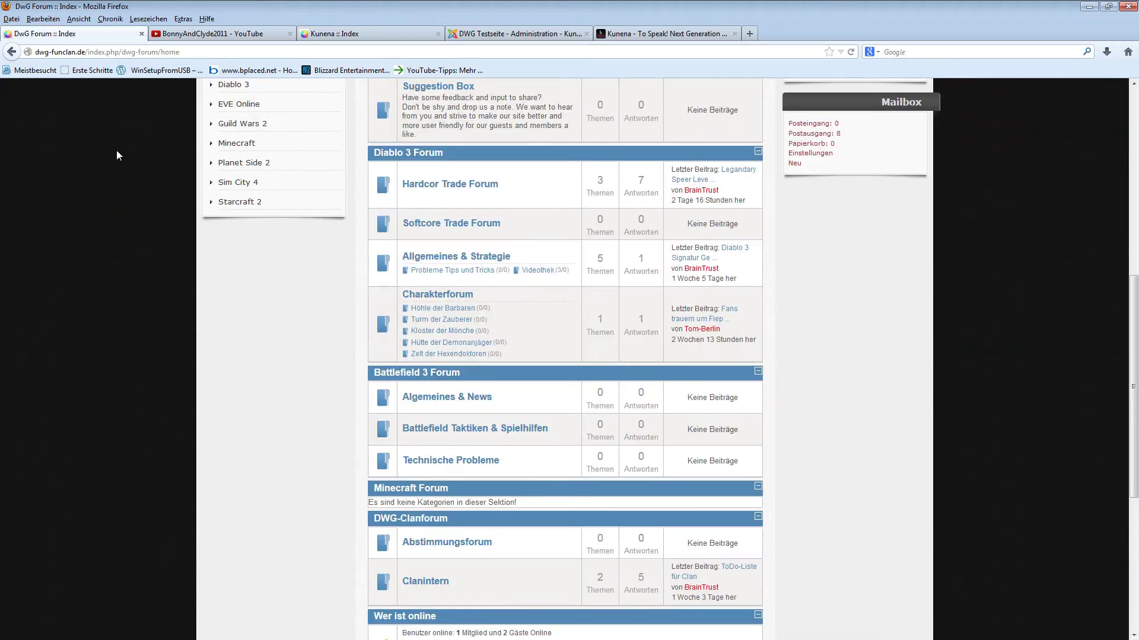
scroll(271, 272, "down", 5)
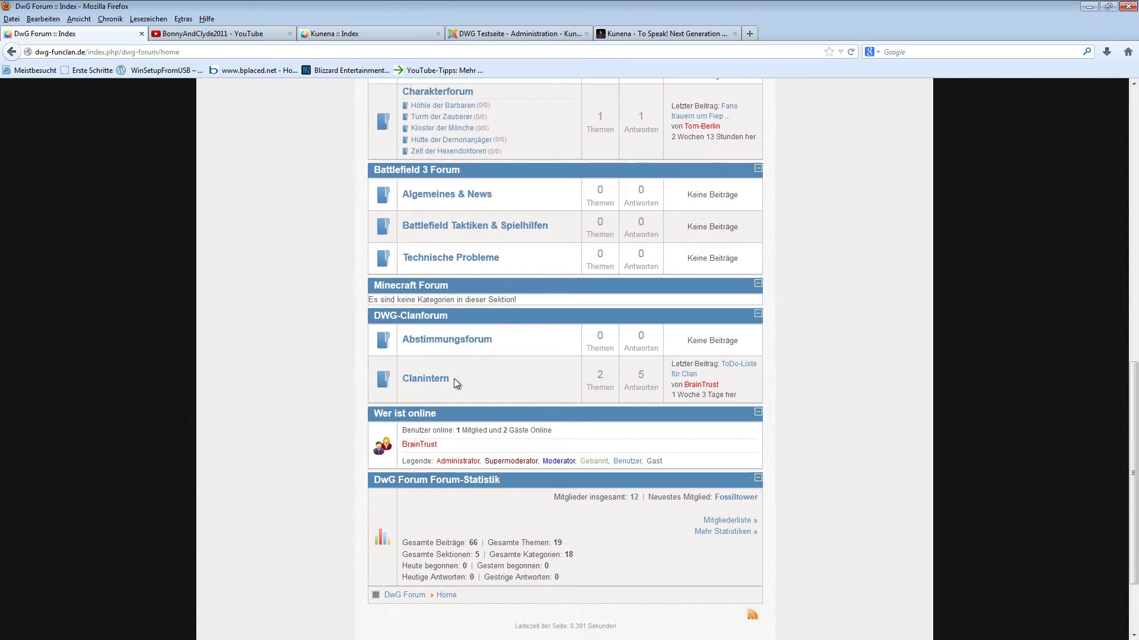
left_click_drag(451, 383, 400, 339)
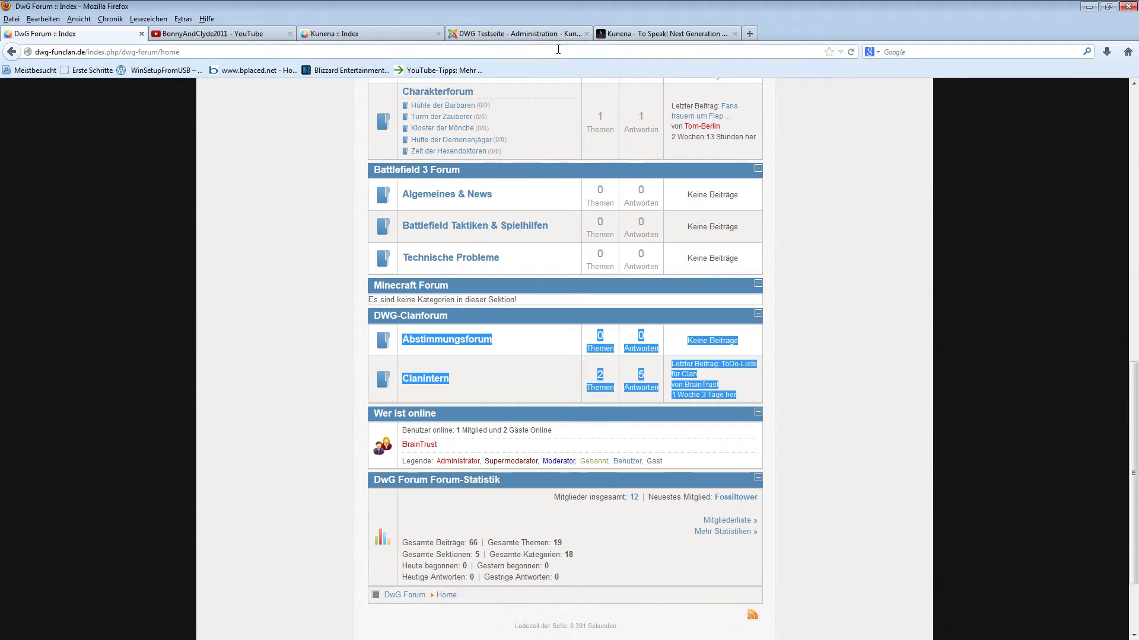
Create a category named Clan internes Forum under the Clan Forum section, set it to Veröffentlicht, and save it with another new category form opened.
left_click(485, 35)
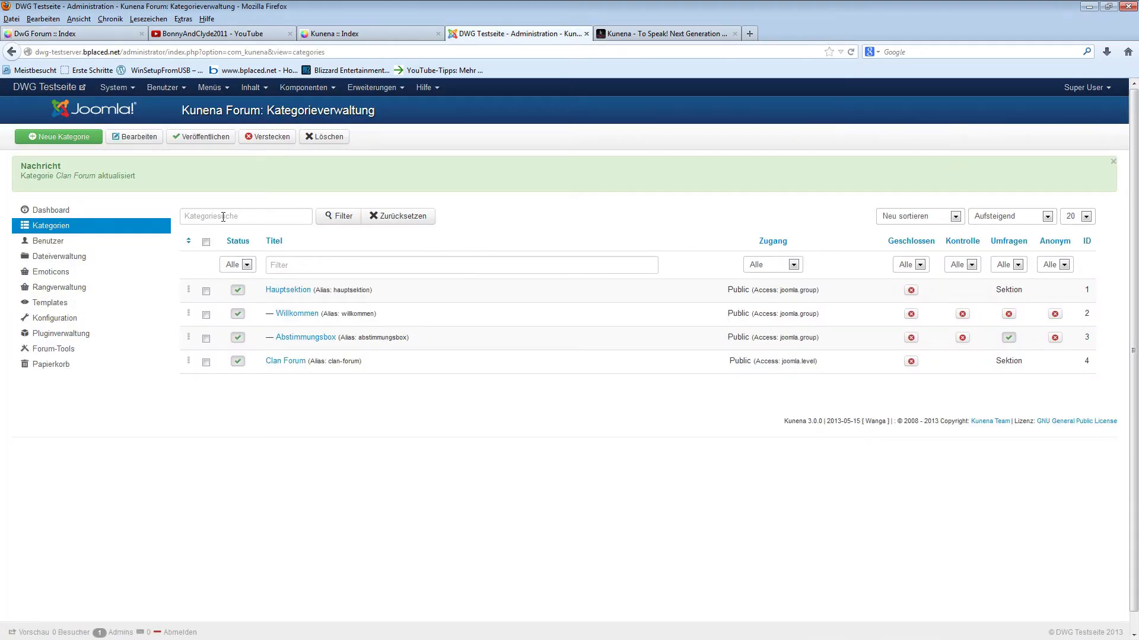
left_click(68, 139)
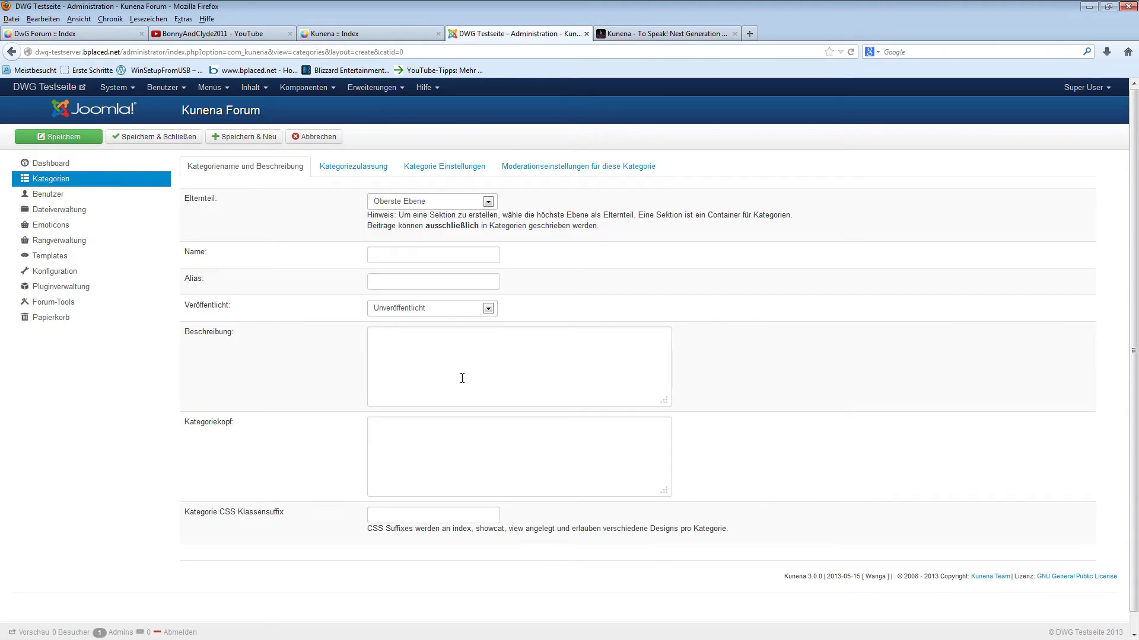
left_click(391, 262)
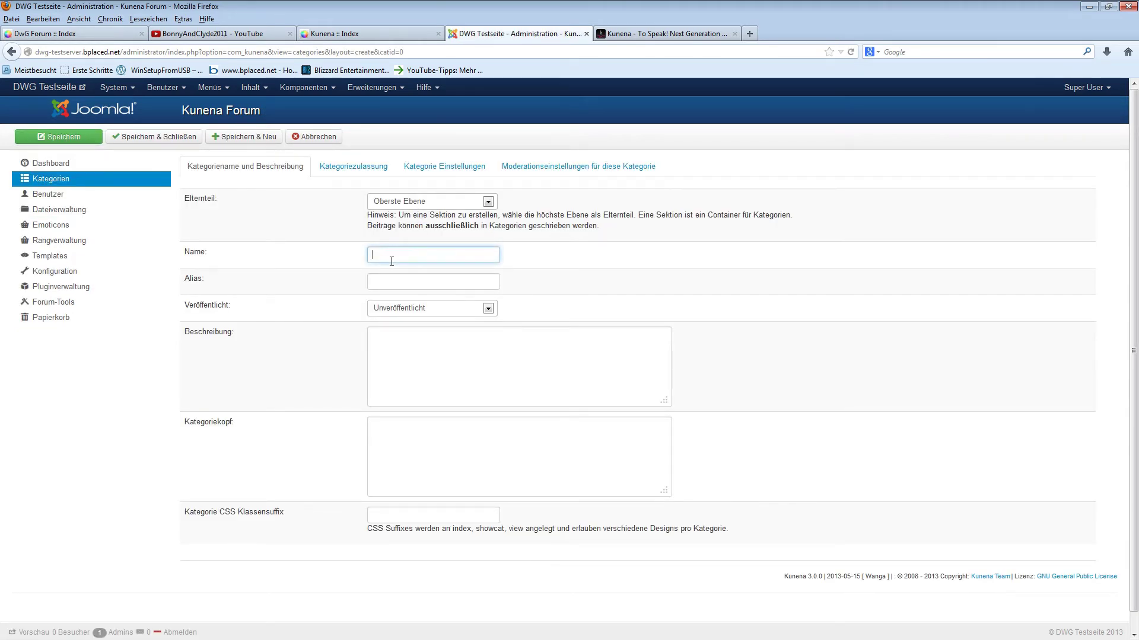
type("C")
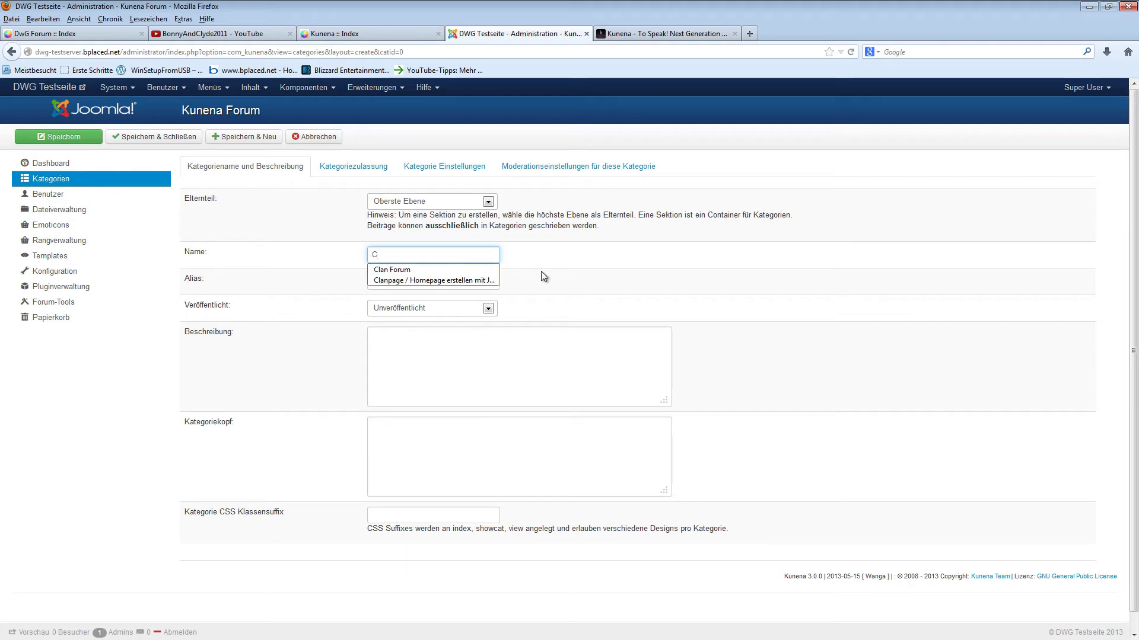
type("lan inter")
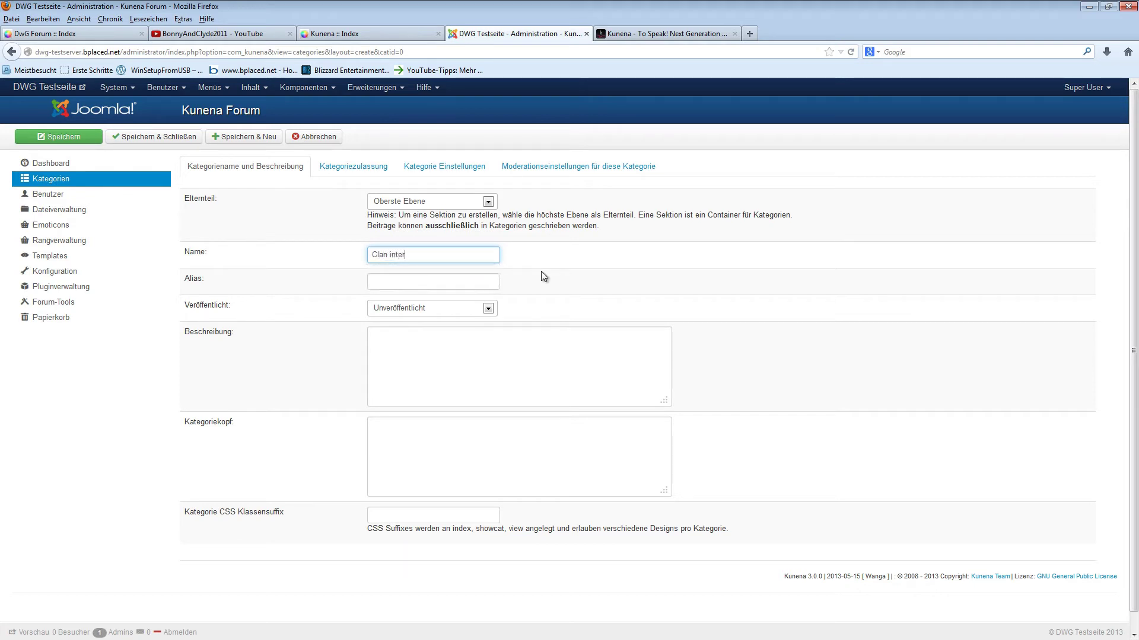
type("nes Forum")
left_click_drag(193, 198, 217, 198)
left_click(422, 202)
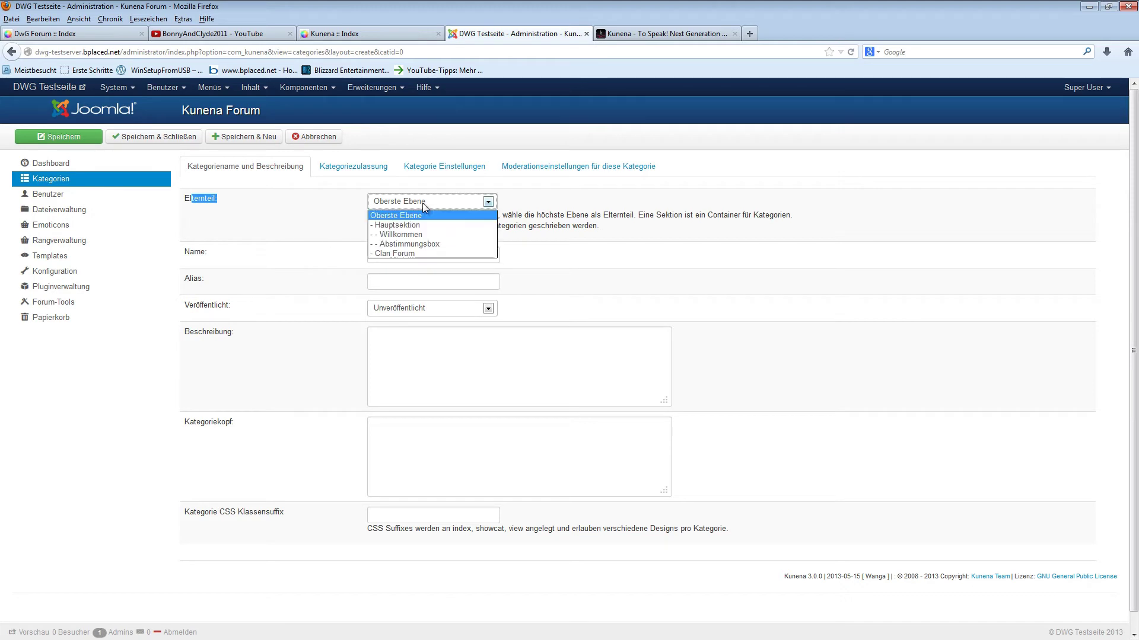
left_click(386, 253)
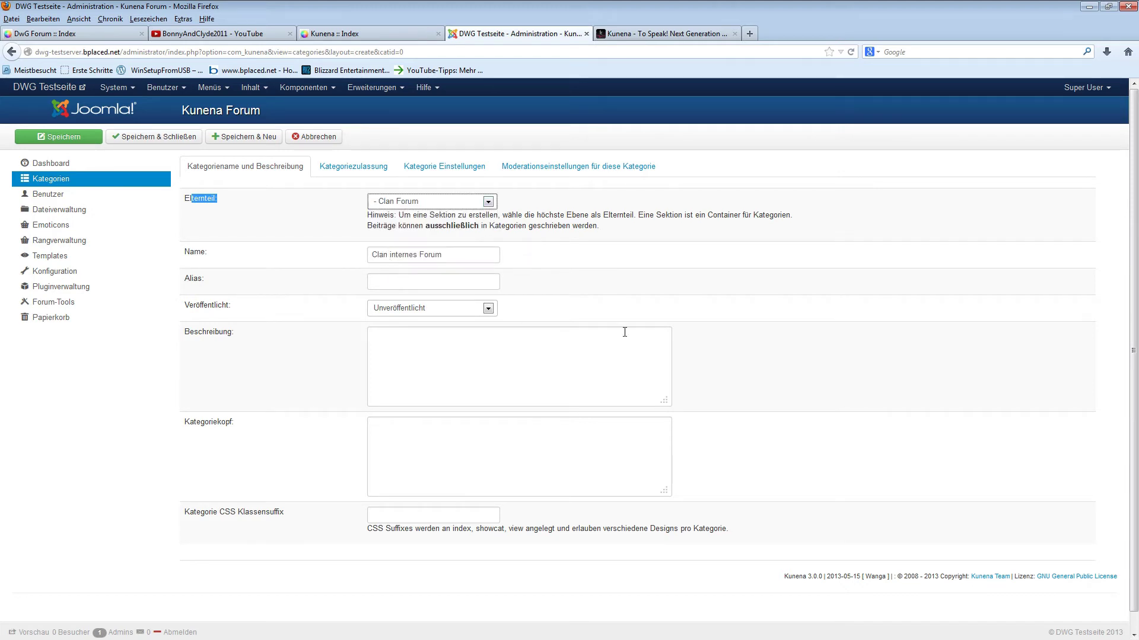
left_click(397, 310)
left_click(396, 322)
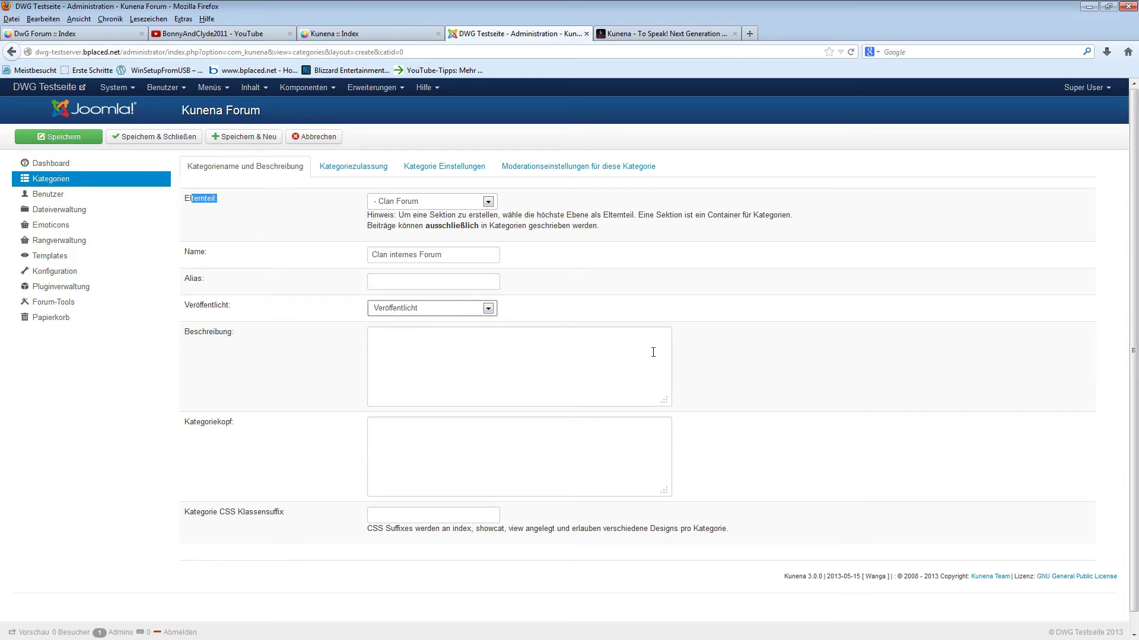
left_click(240, 137)
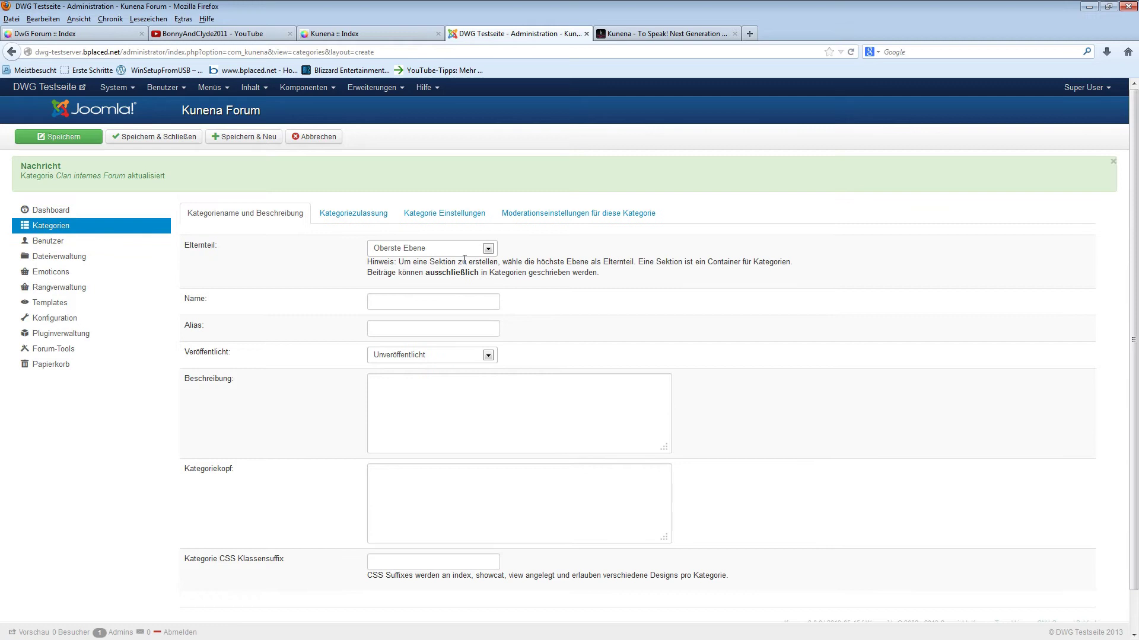
Create a category named Abstimmungen with Clan Forum as its parent, set it to Veröffentlicht, then save and close it.
left_click(415, 249)
left_click(415, 303)
left_click(414, 304)
type("A")
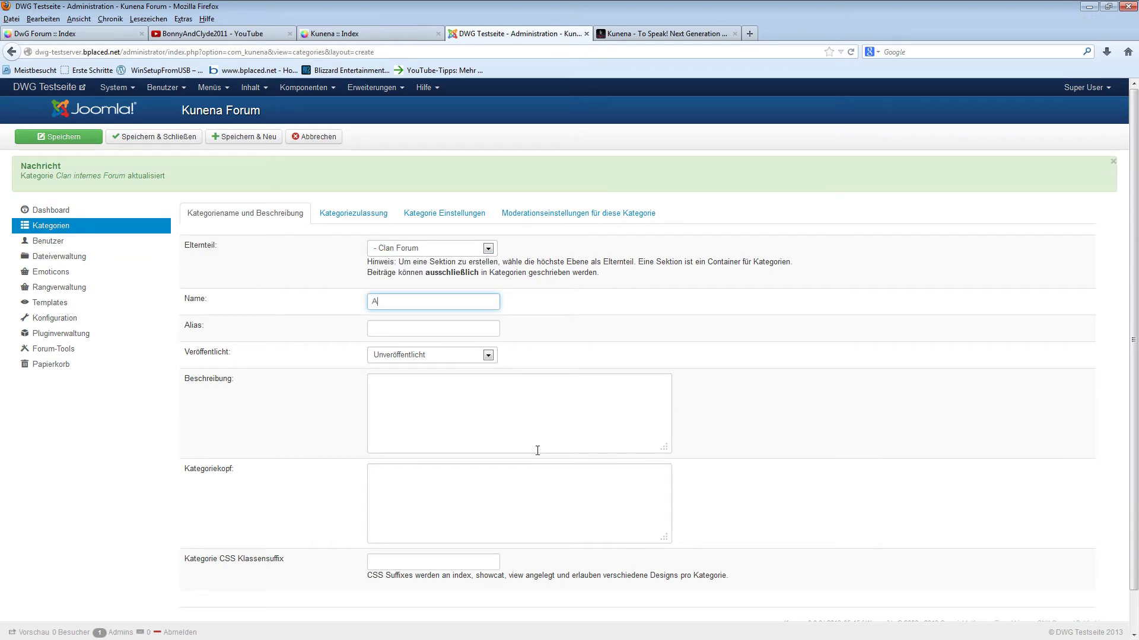
type("bstimmungen")
left_click(446, 358)
left_click(439, 376)
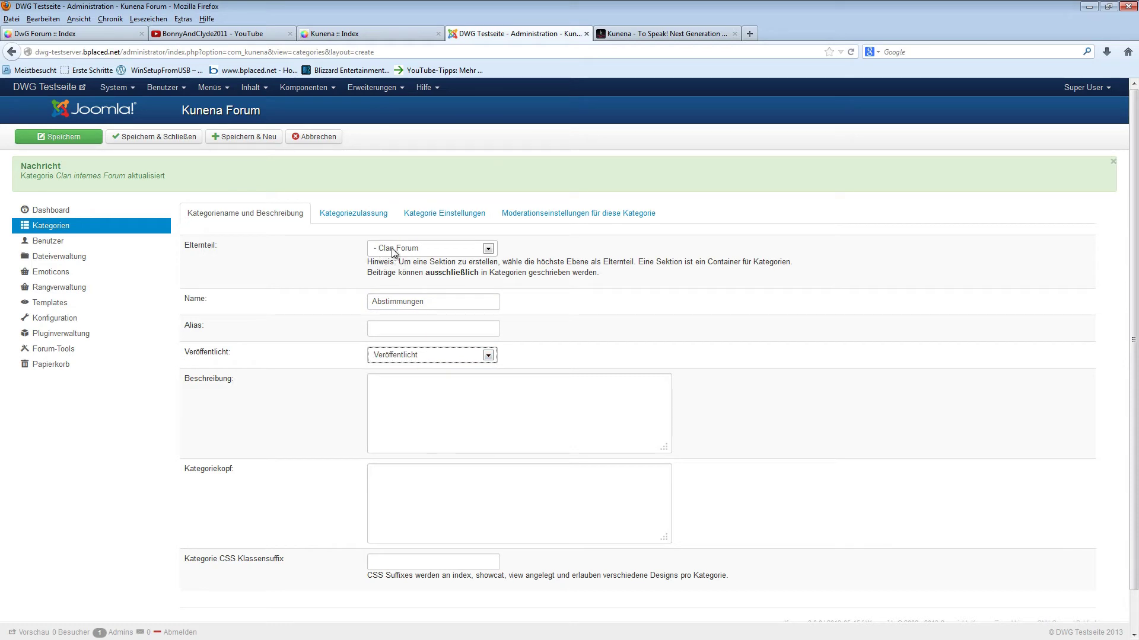
left_click(193, 138)
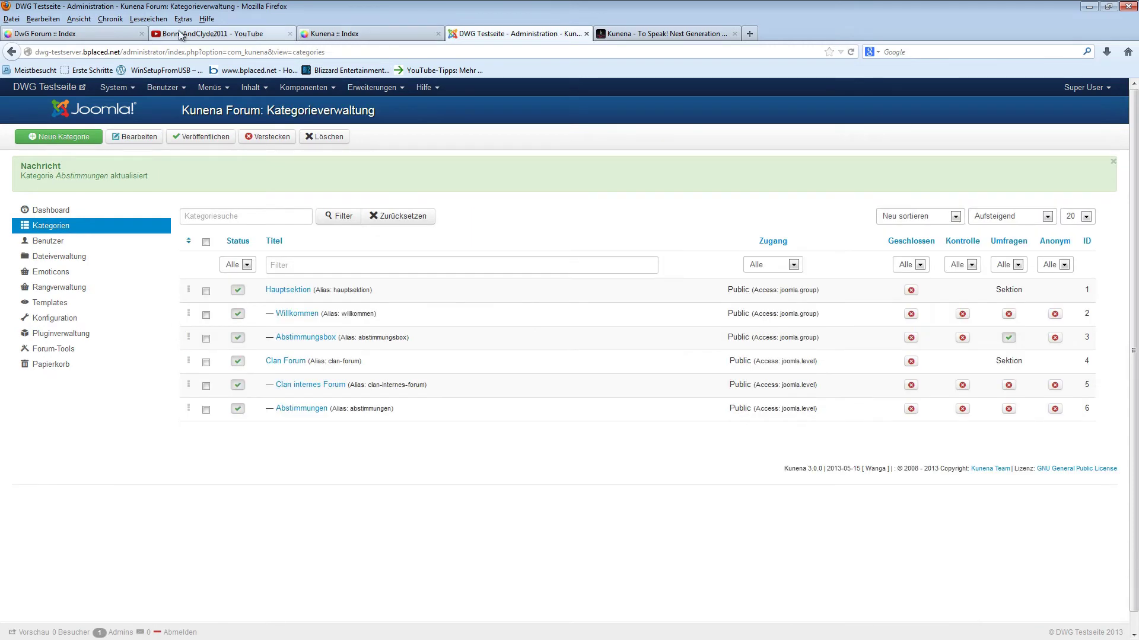
Reload the test website's Forum page and check the Clan Forum section and its two new categories.
left_click(347, 34)
key("F5")
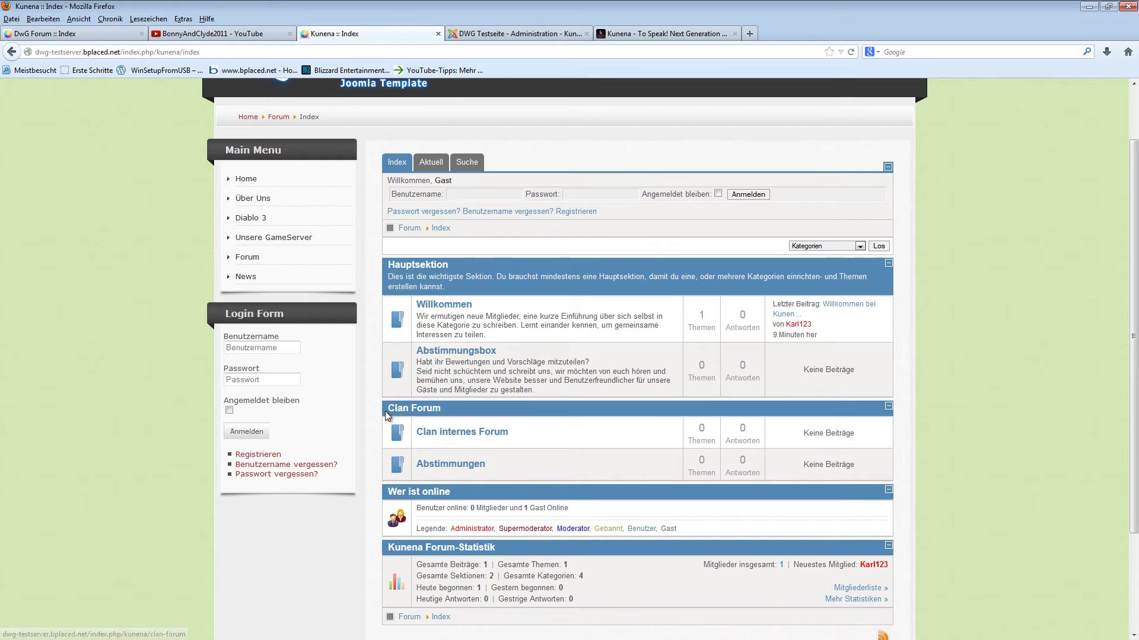
left_click_drag(386, 411, 440, 414)
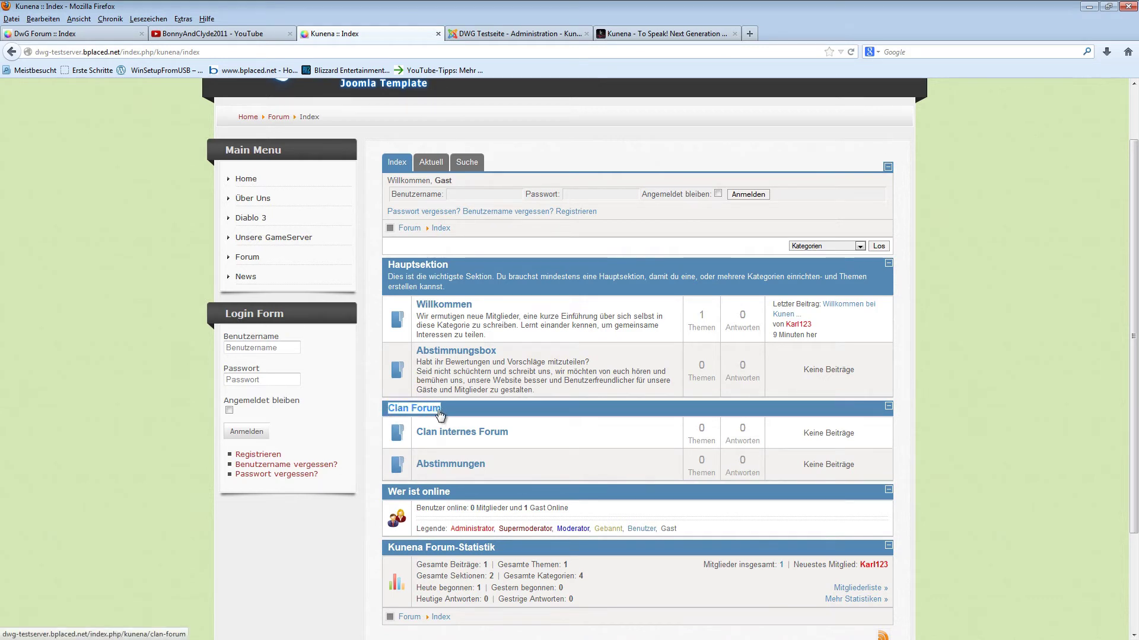
left_click_drag(416, 432, 439, 442)
left_click(493, 444)
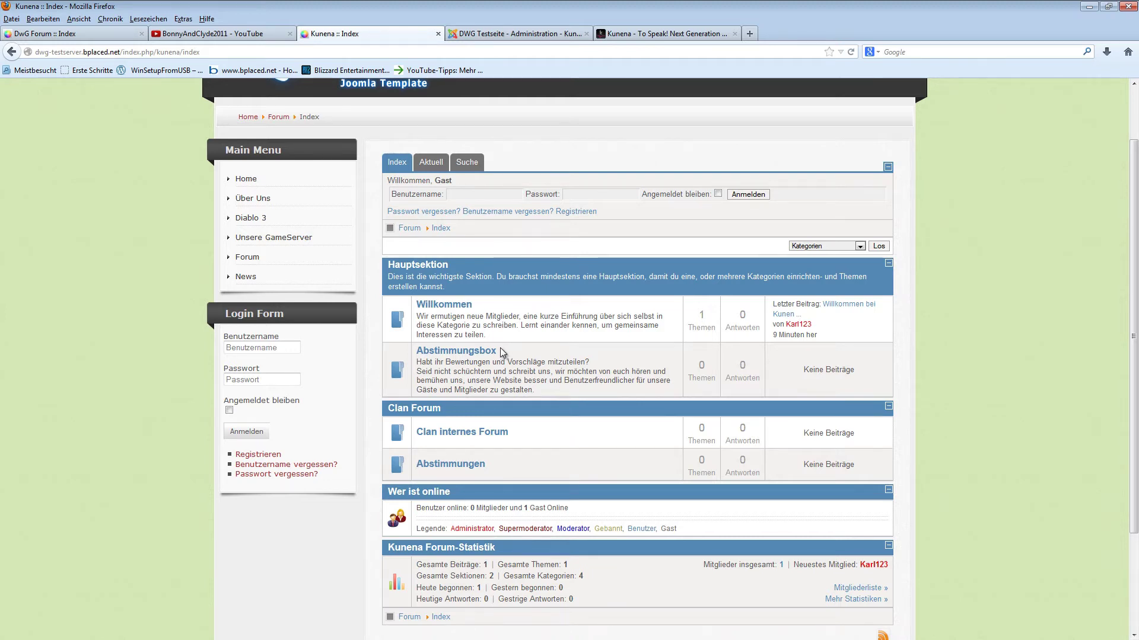
Open the Willkommen category for editing and compare its Beschreibung text with the description under Willkommen on the public forum index.
left_click(510, 34)
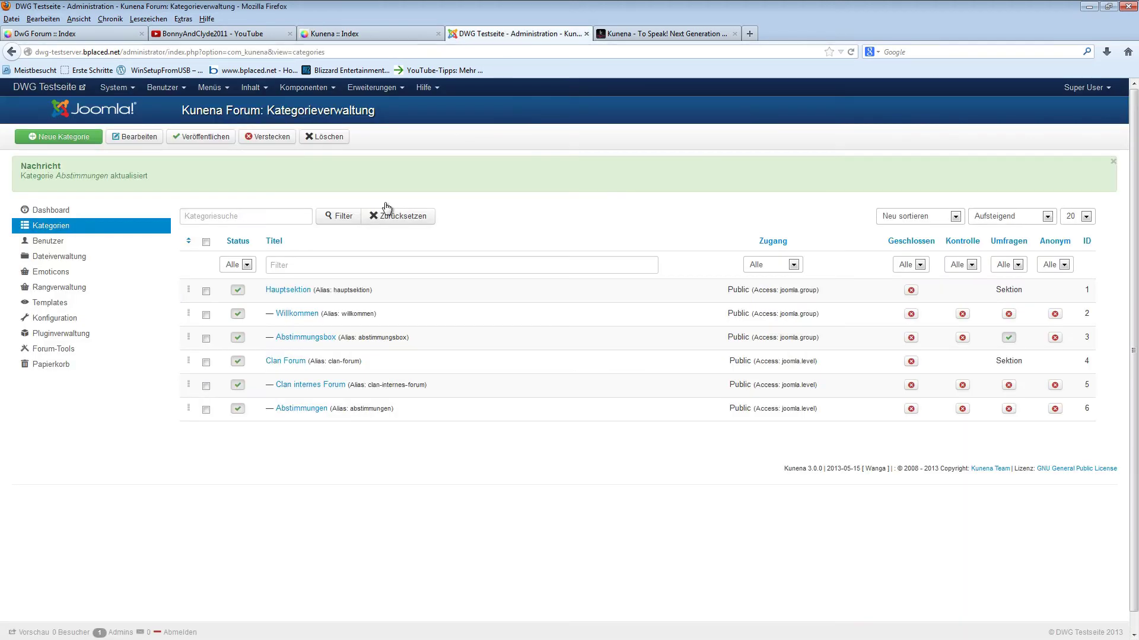
left_click(306, 314)
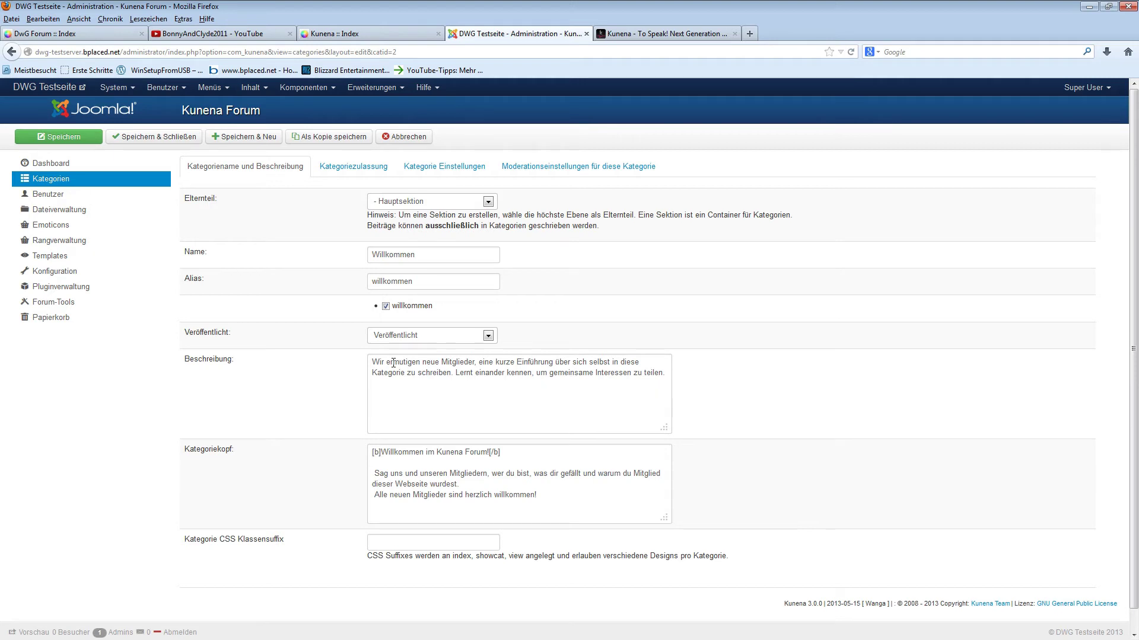
left_click_drag(372, 361, 593, 372)
left_click(458, 386)
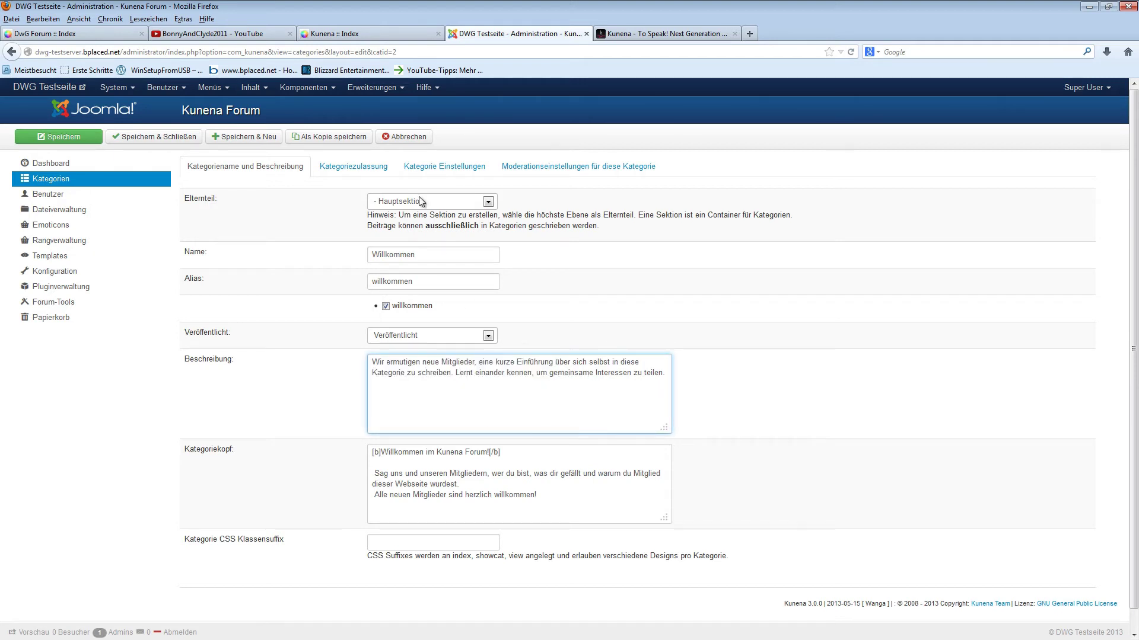
left_click(344, 33)
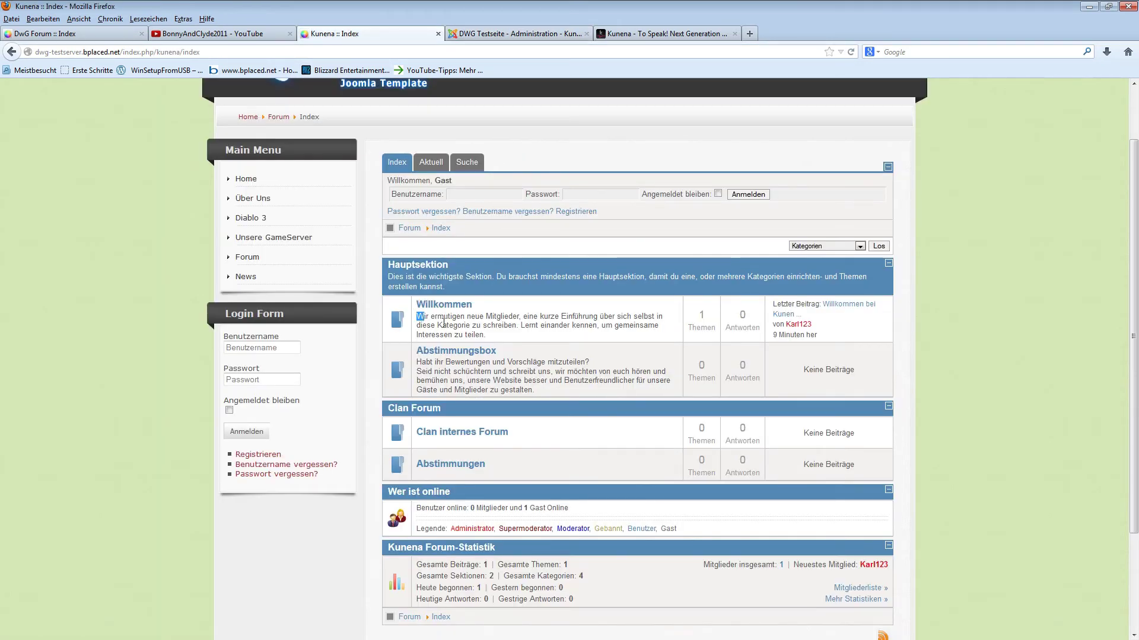
left_click_drag(444, 323, 493, 335)
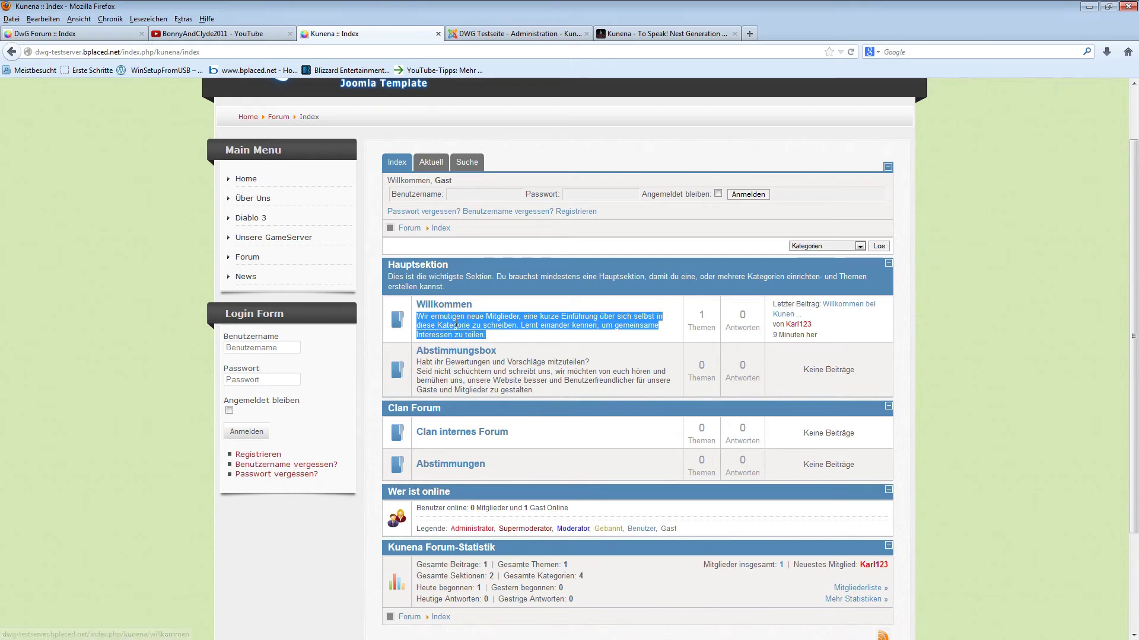
left_click(455, 324)
left_click(516, 33)
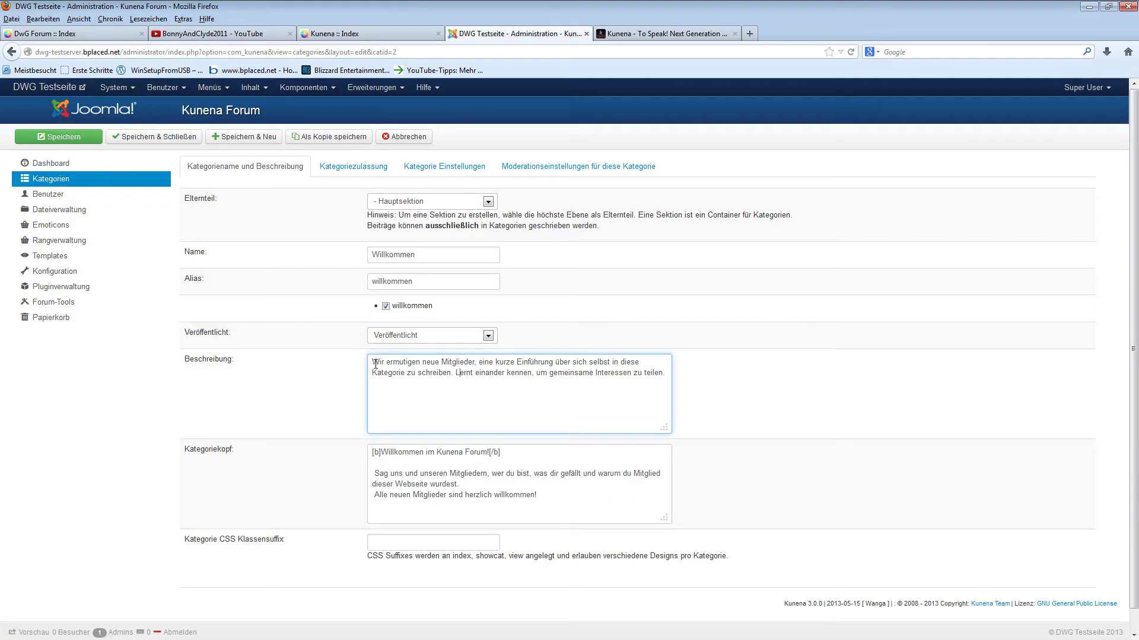
left_click_drag(375, 364, 493, 372)
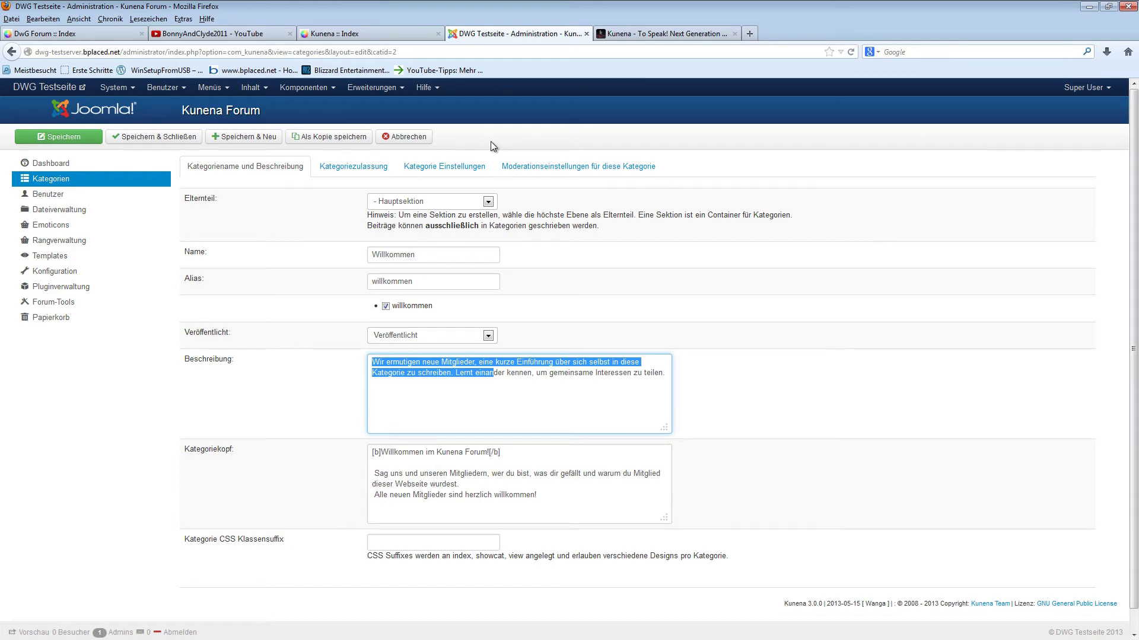
Open the public Willkommen category page and compare its Kategorie-Kopfzeile with the Kategoriekopf text in the category's edit form.
left_click(388, 30)
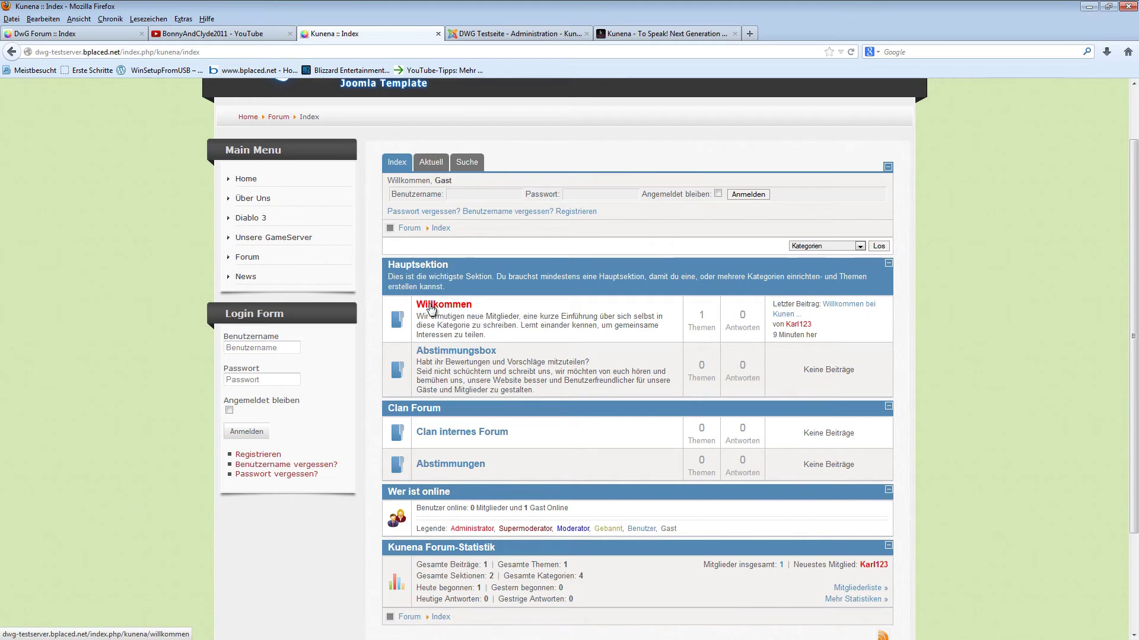
left_click(431, 306)
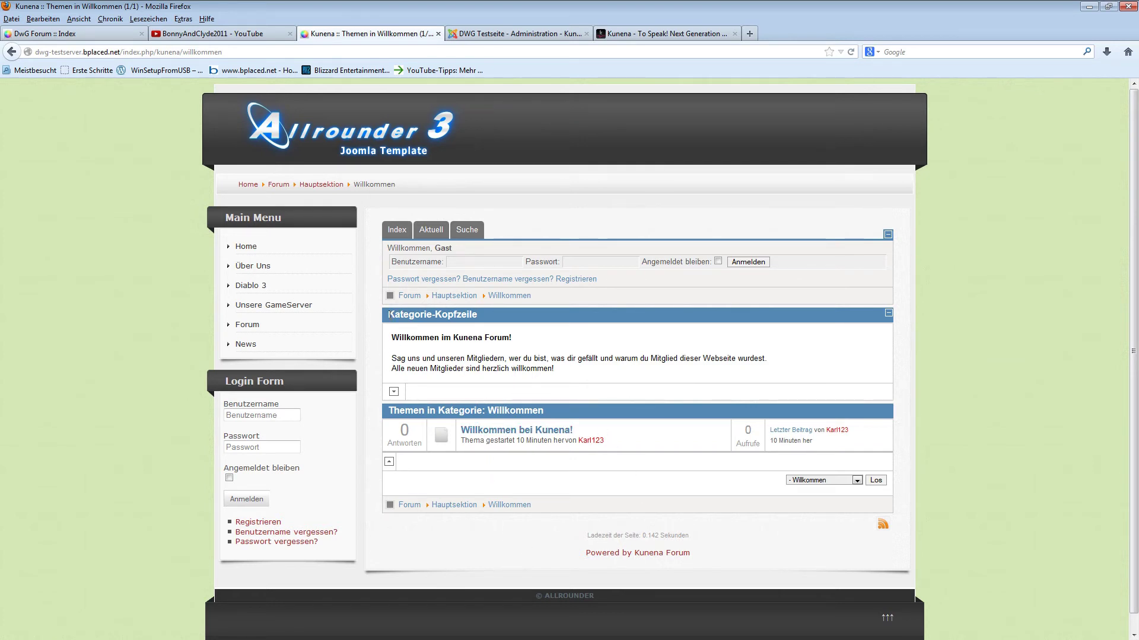
left_click_drag(388, 314, 488, 314)
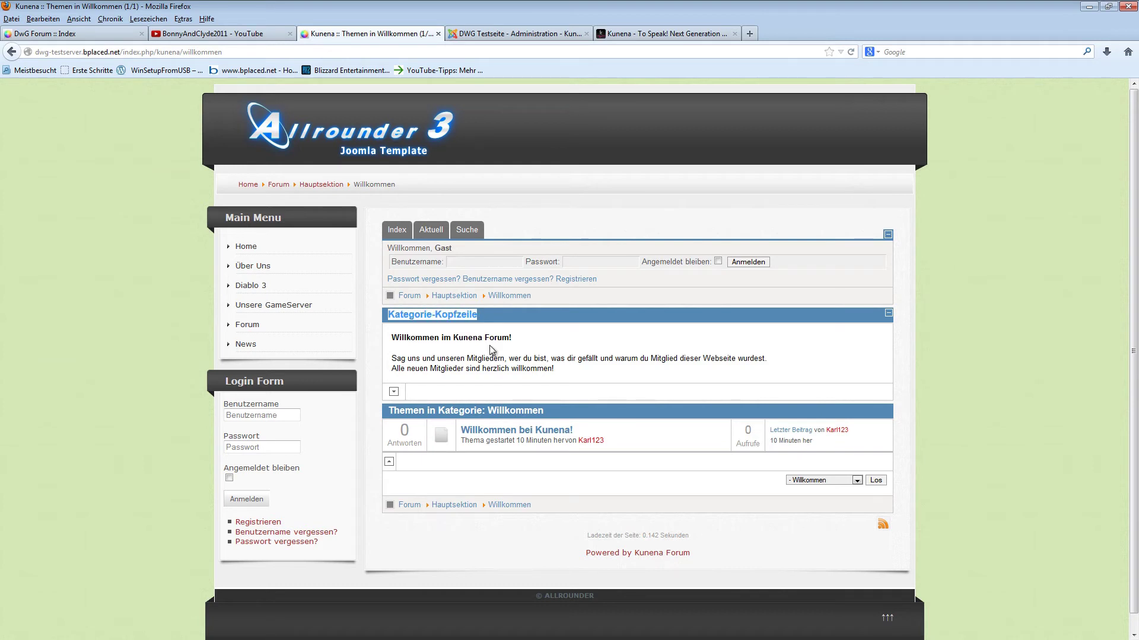
left_click_drag(391, 337, 590, 379)
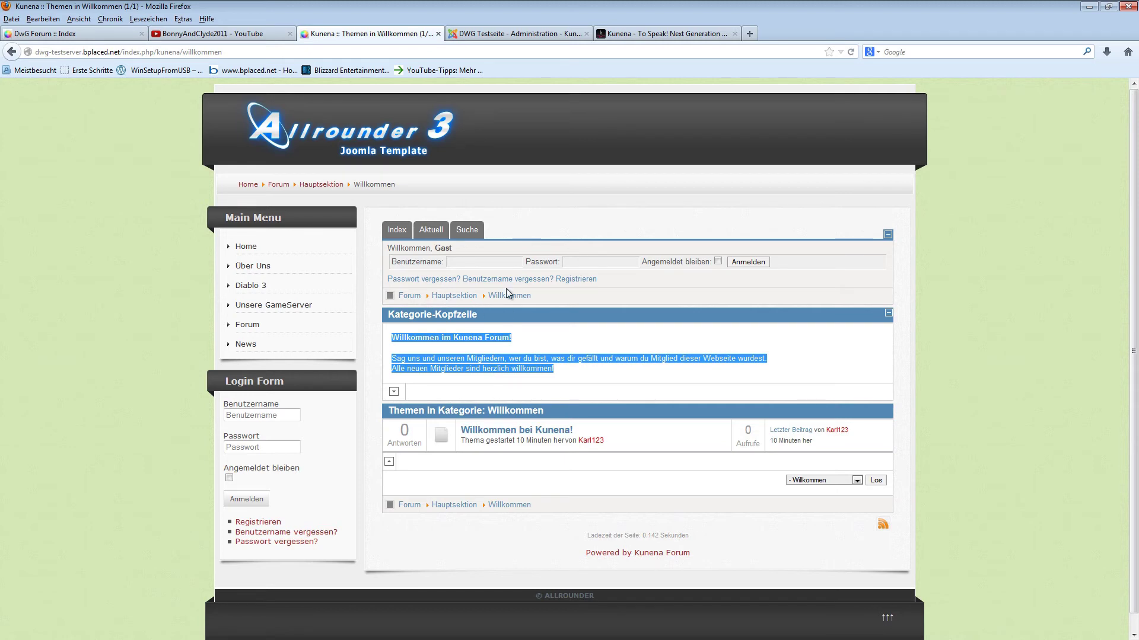
left_click(482, 36)
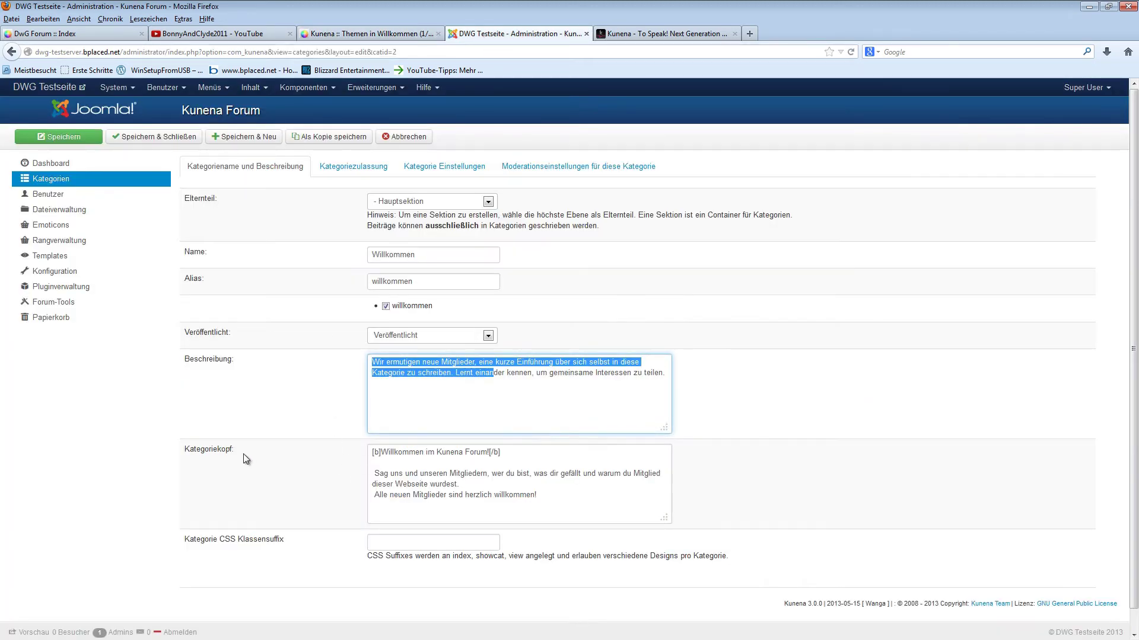
double_click(190, 452)
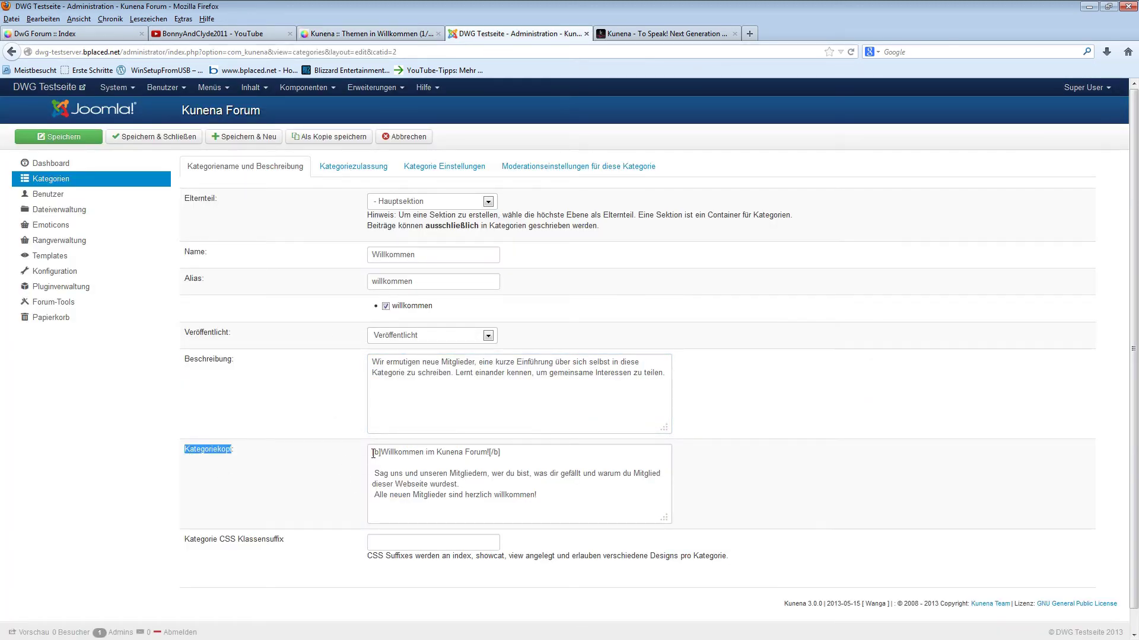
left_click_drag(372, 452, 582, 509)
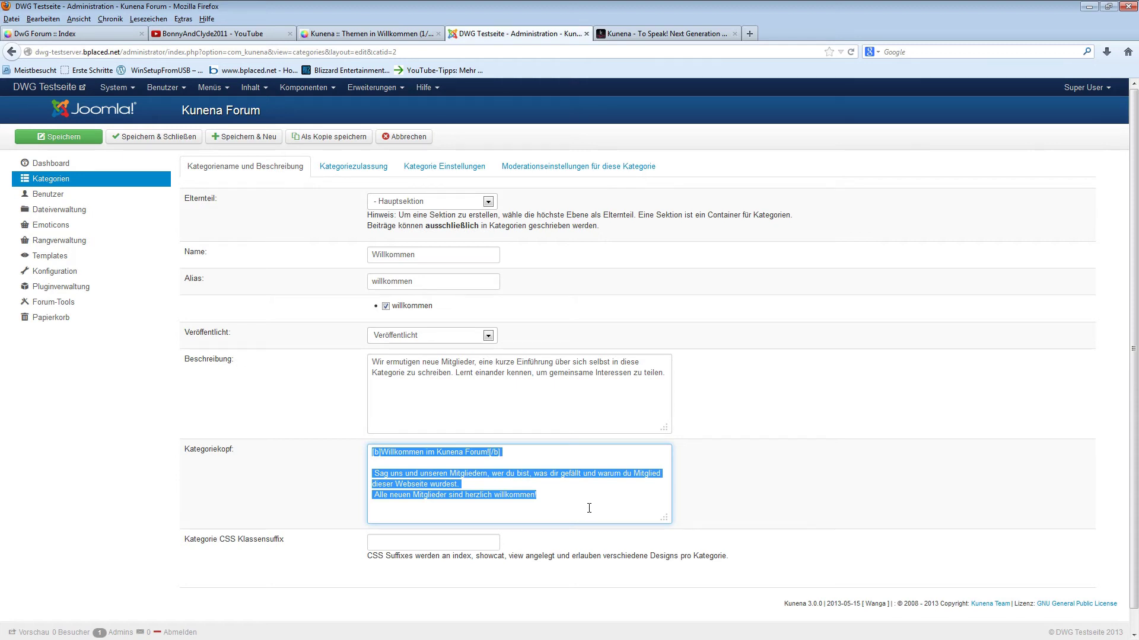
key("ctrl+Page_Up")
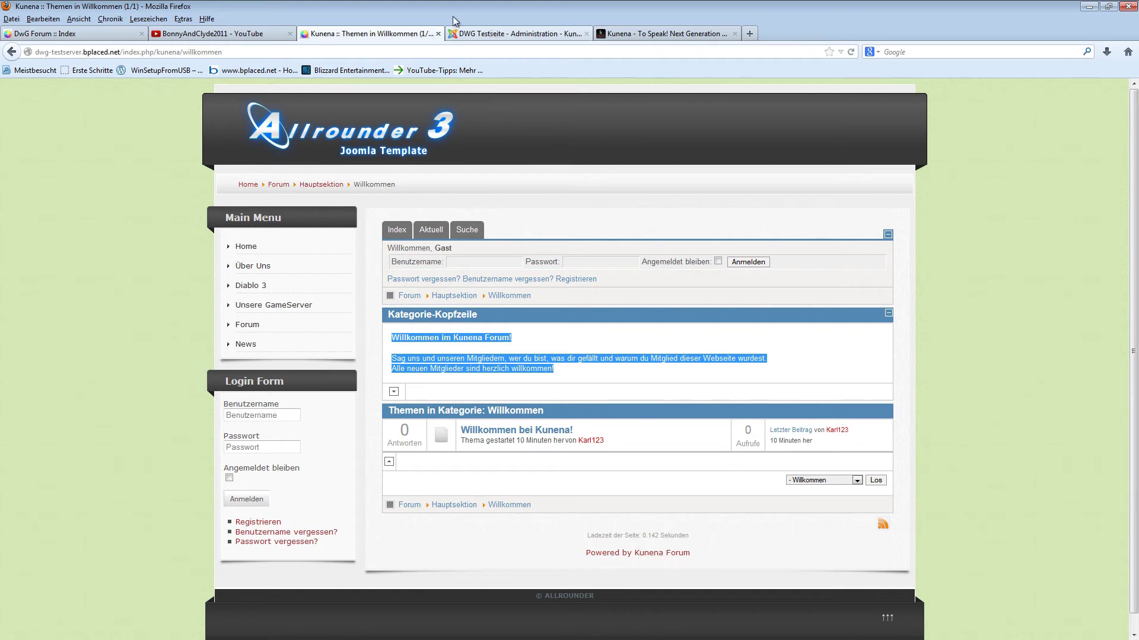
left_click(267, 34)
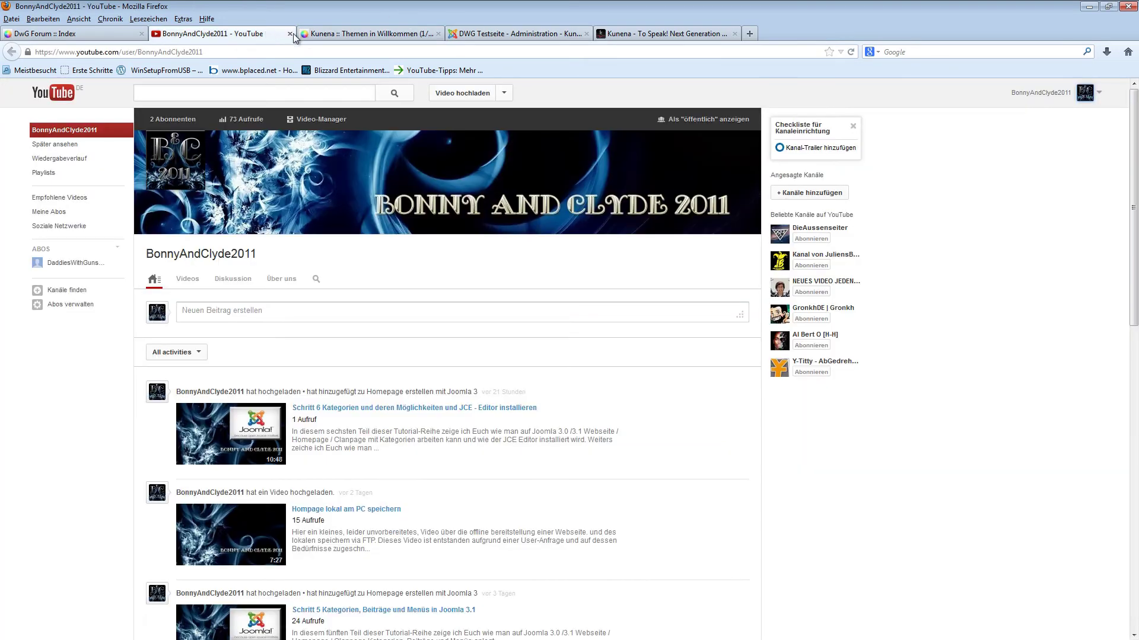
Return to the Willkommen category's edit form and review its Kategoriezulassung settings for user group access, new topics and replies.
left_click(456, 34)
left_click(350, 165)
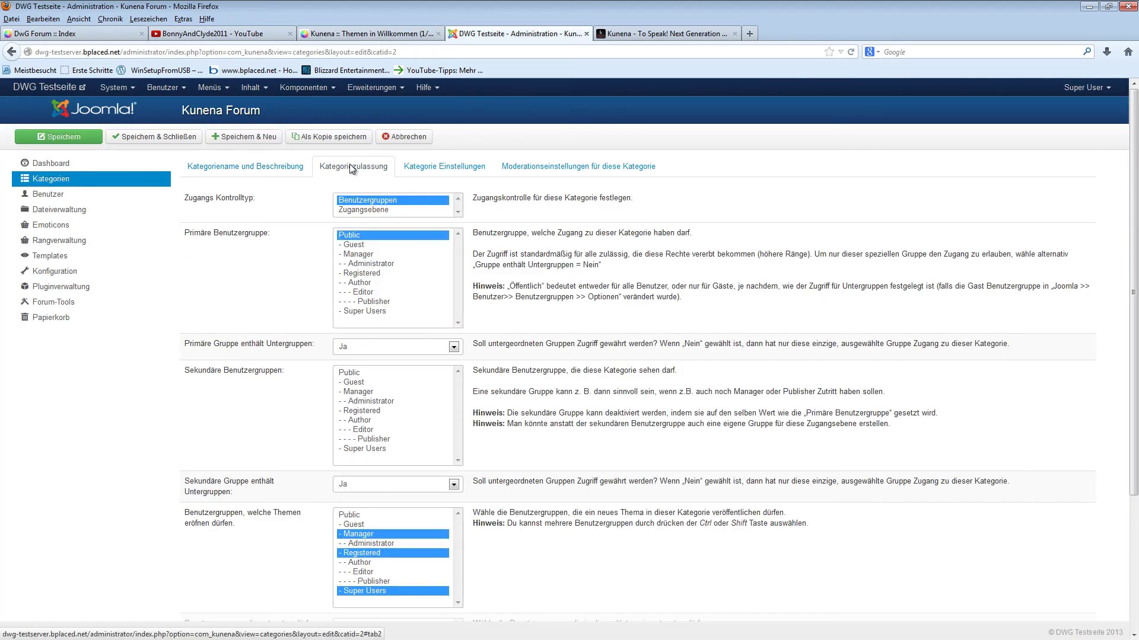
scroll(287, 212, "down", 5)
scroll(287, 211, "up", 5)
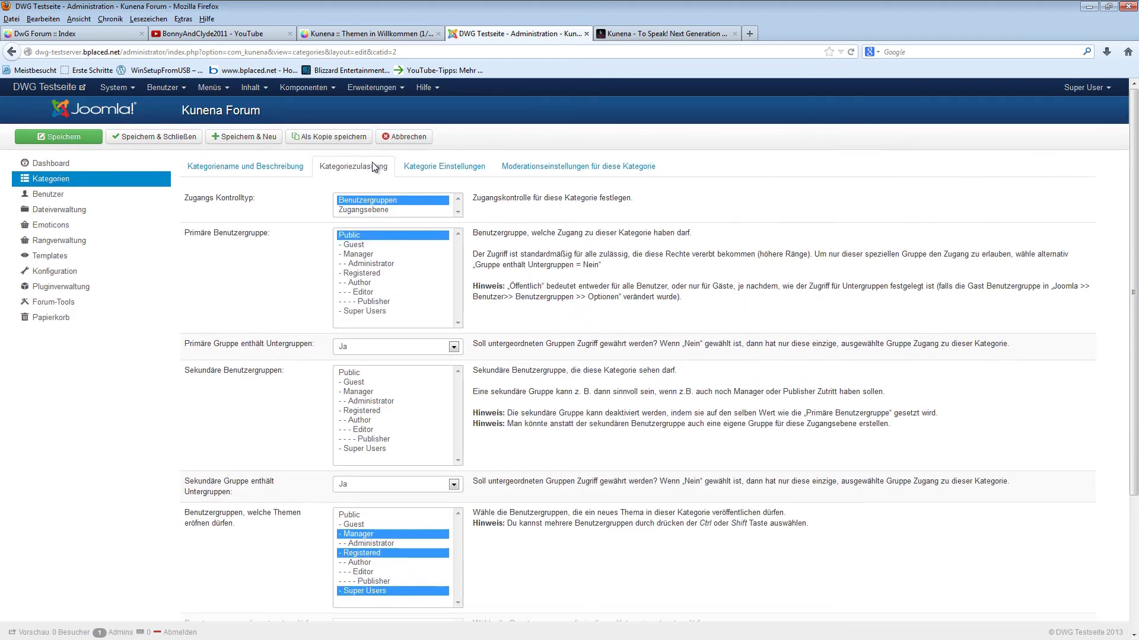
left_click(235, 165)
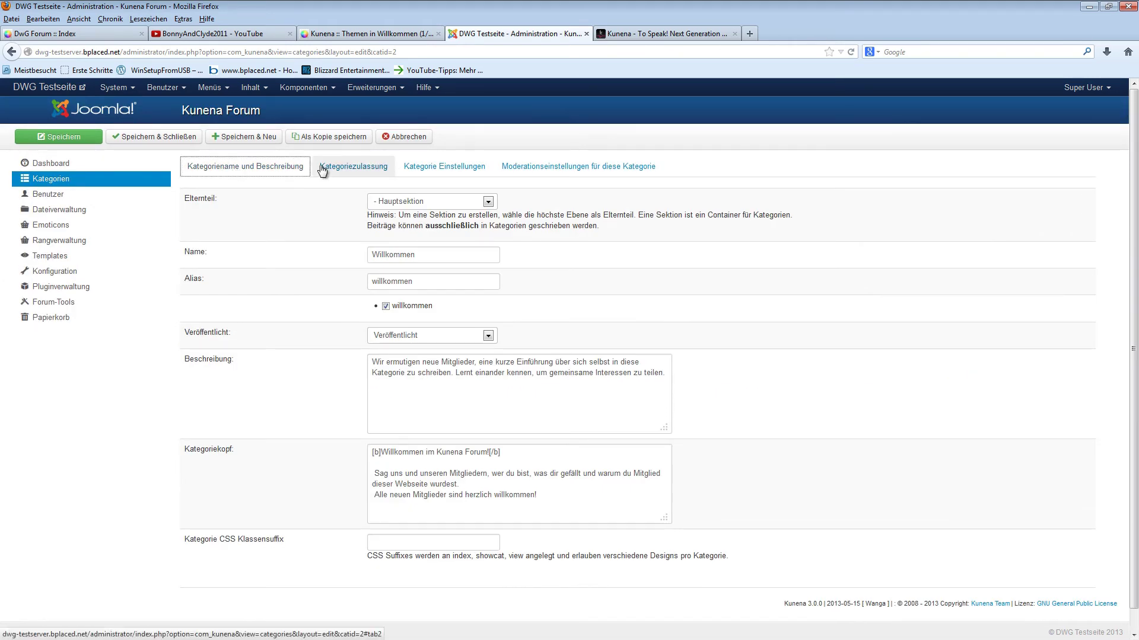
left_click(360, 165)
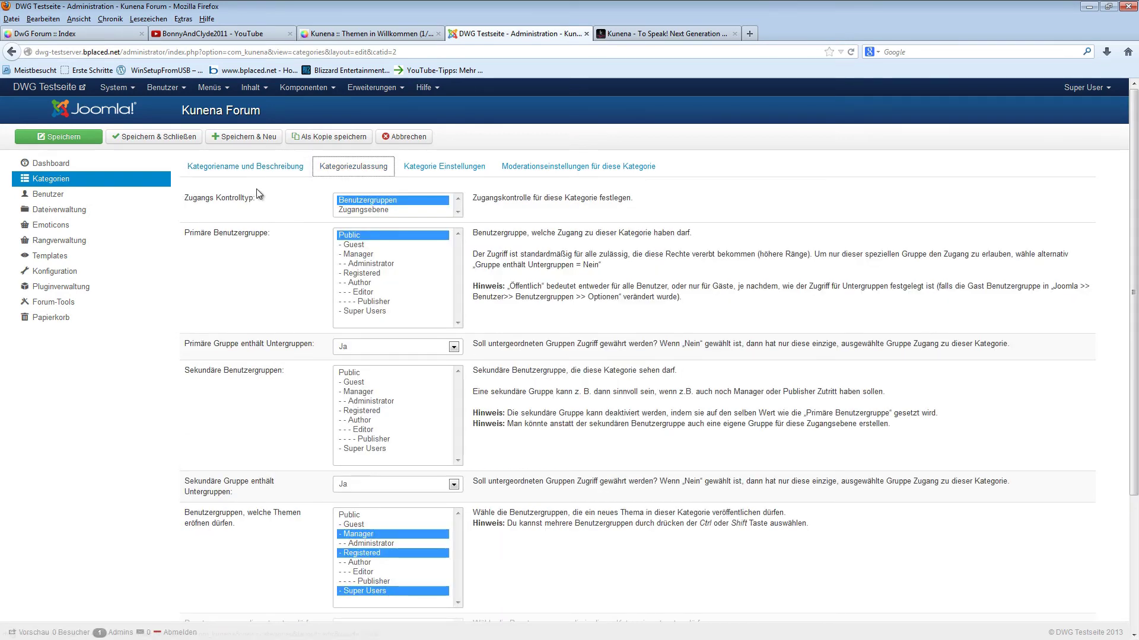
scroll(256, 189, "down", 5)
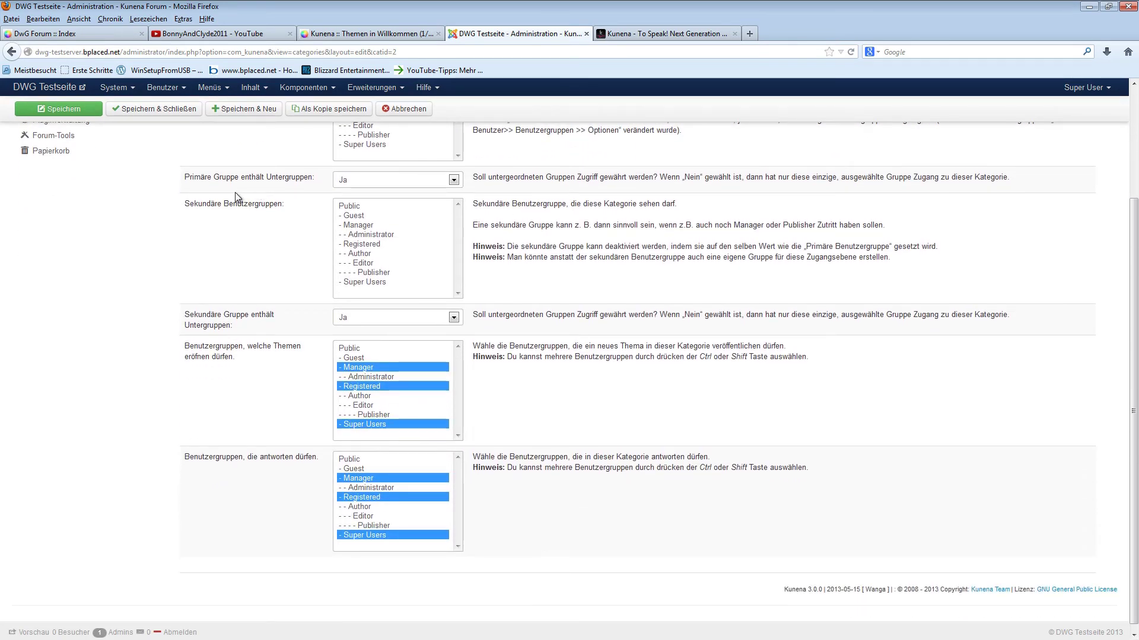
scroll(226, 191, "up", 3)
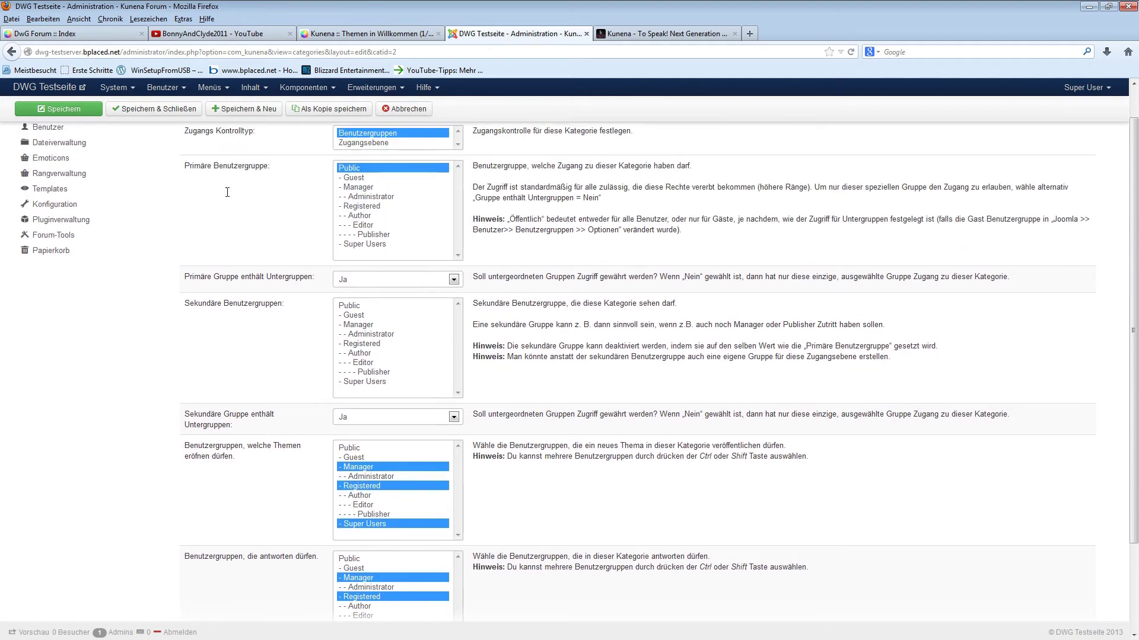
scroll(228, 196, "up", 4)
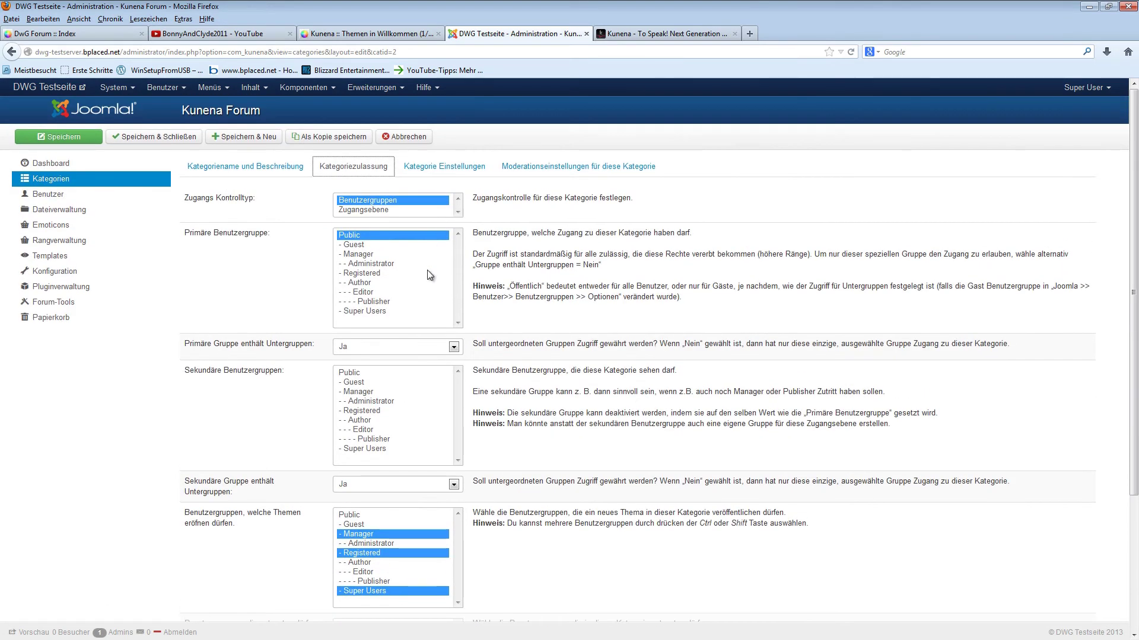
Look through the Willkommen category's Kategorie Einstellungen and Moderationseinstellungen, and return to its name and description.
left_click(442, 167)
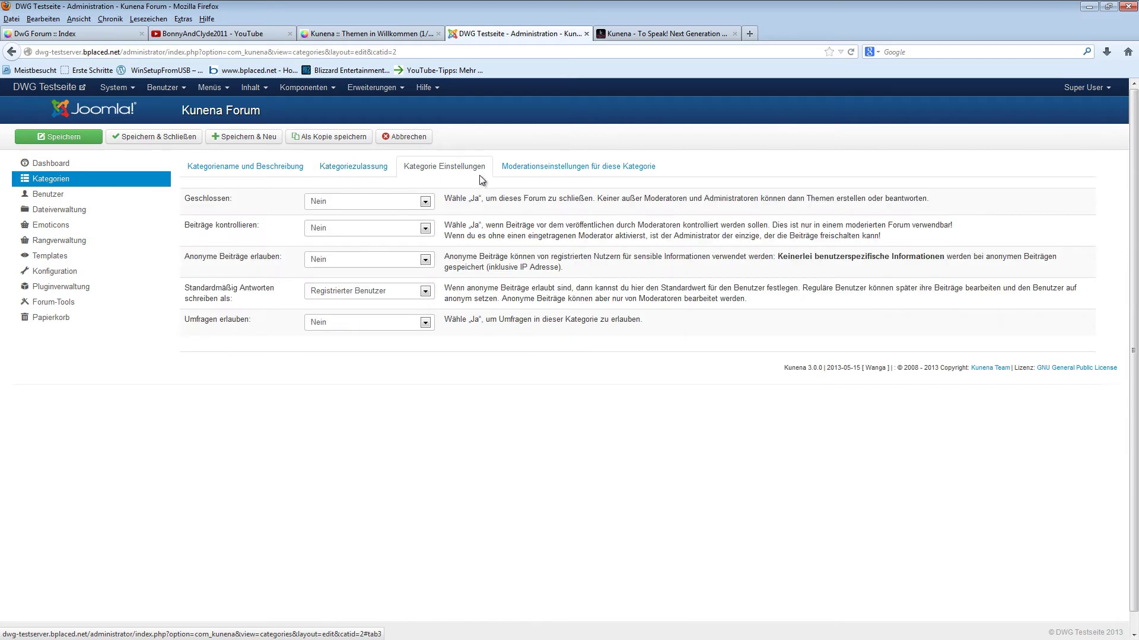
left_click(562, 166)
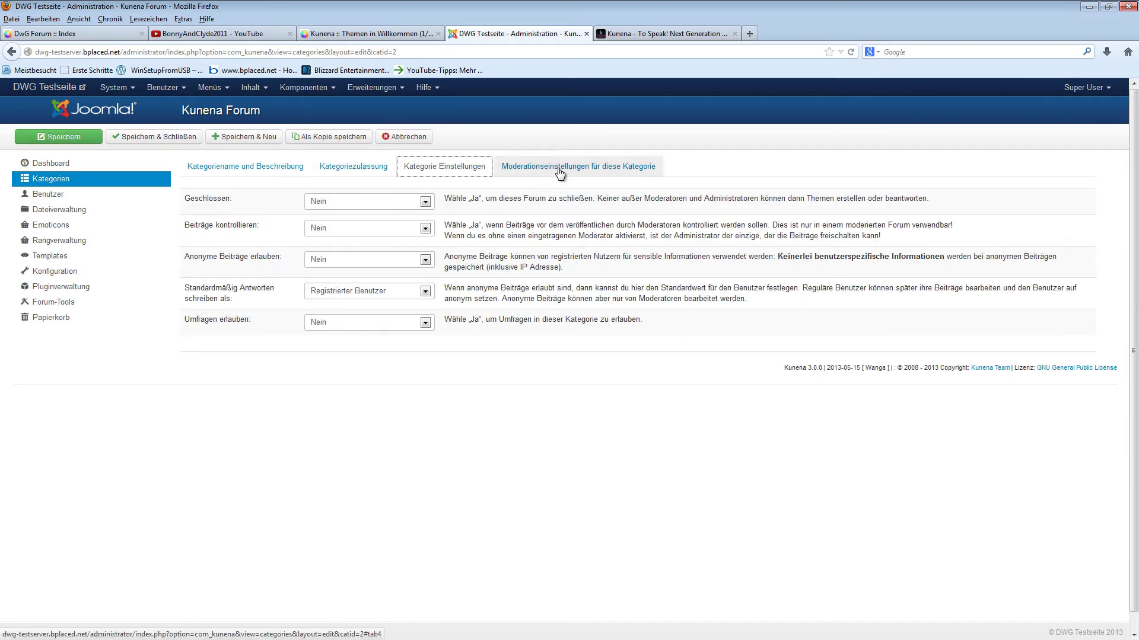
key("F5")
scroll(743, 281, "down", 1)
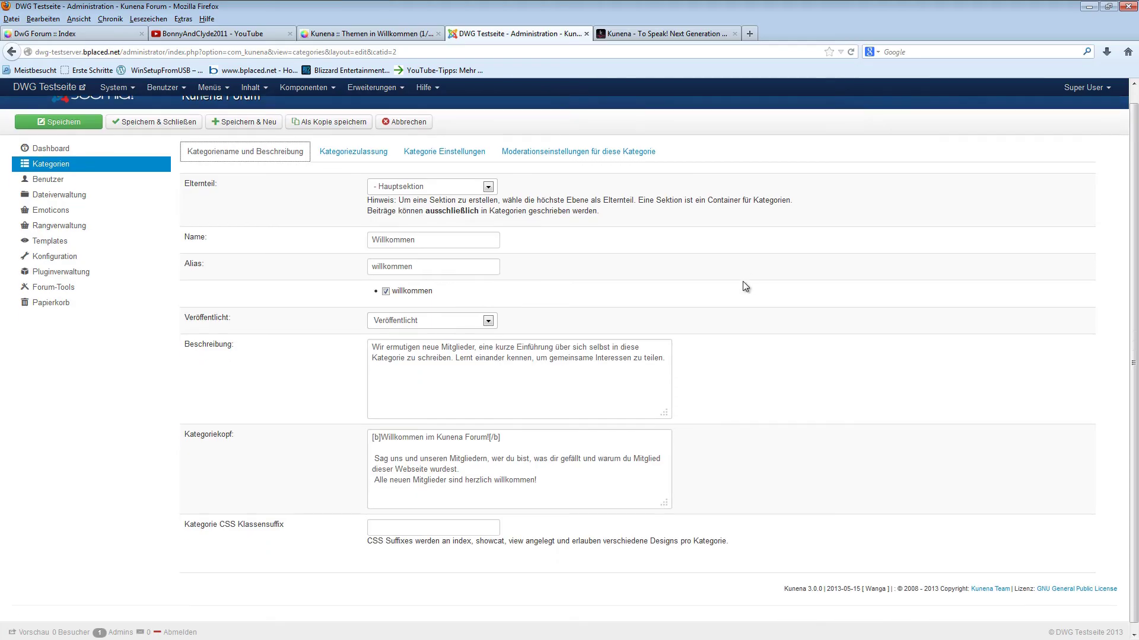
Go through the Kunena dashboard to the Benutzerverwaltung and examine the listed user's Signatur, Aktiviert, Gebannt and Moderator columns.
left_click(51, 142)
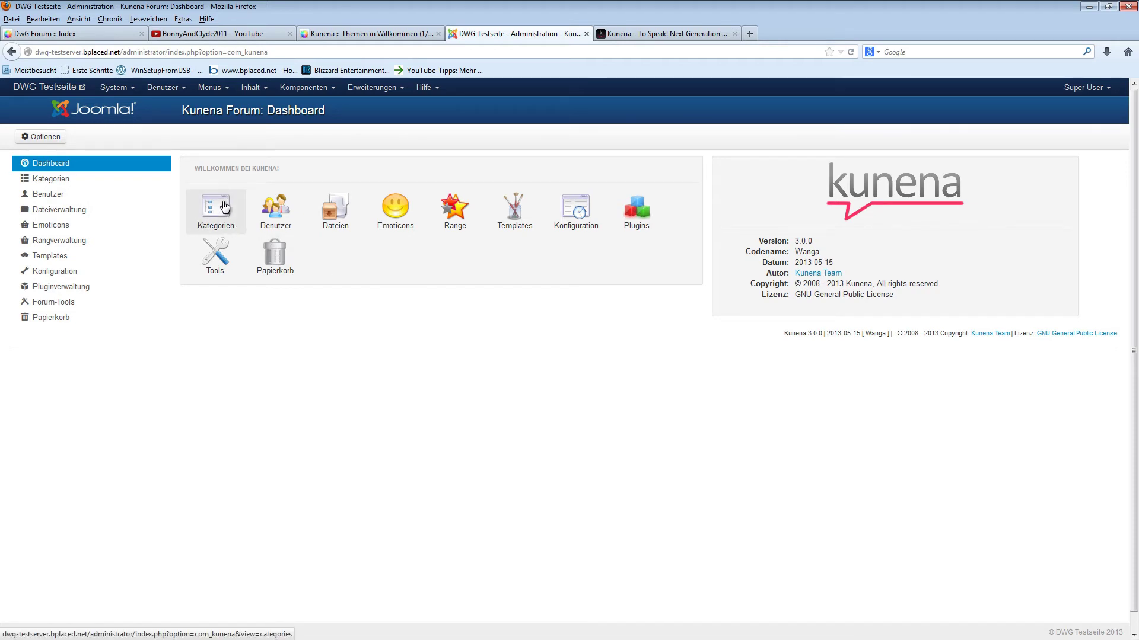
left_click(276, 207)
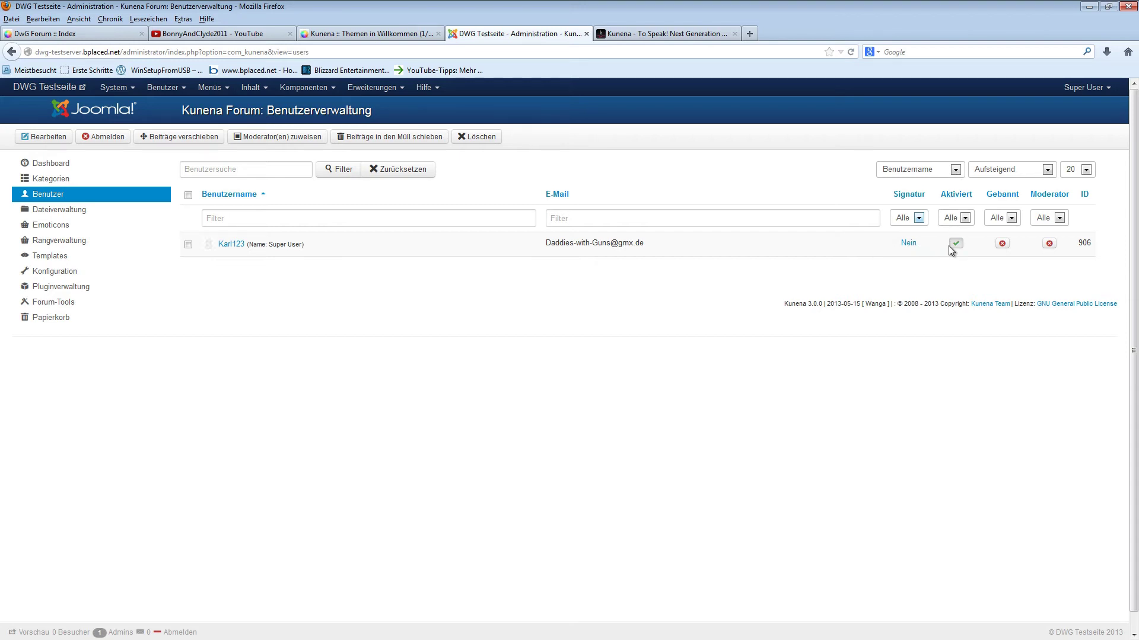
mouse_move(914, 242)
left_mouse_down()
mouse_move(899, 244)
mouse_move(925, 246)
left_mouse_up()
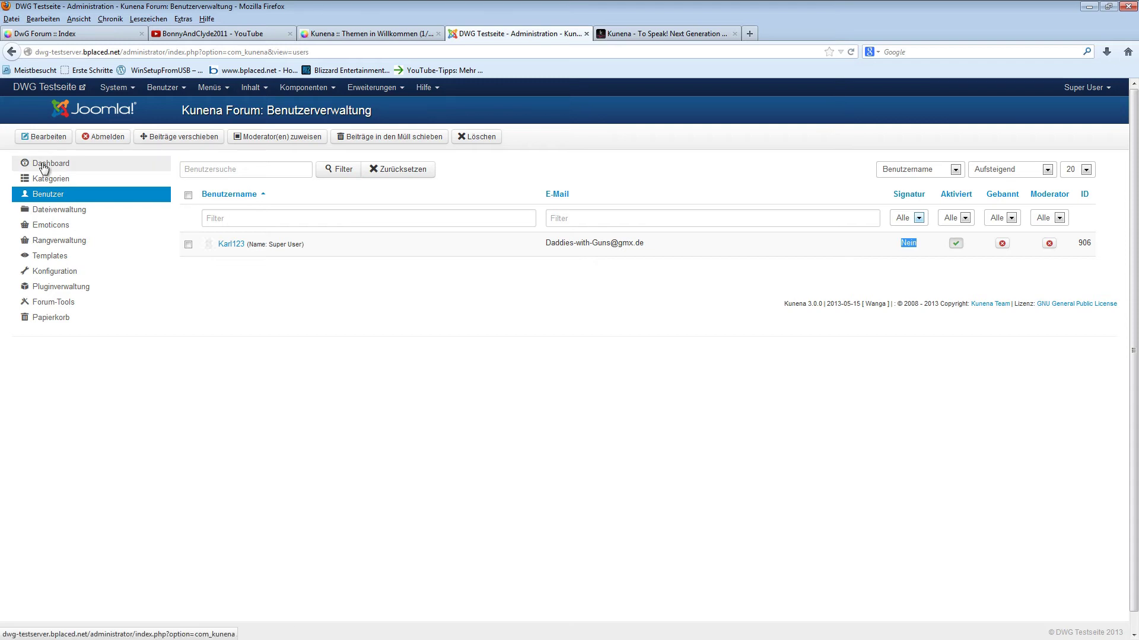
View Kunena's Dateiverwaltung and look through the first page of emoticons in the Smileyverwaltung.
left_click(53, 211)
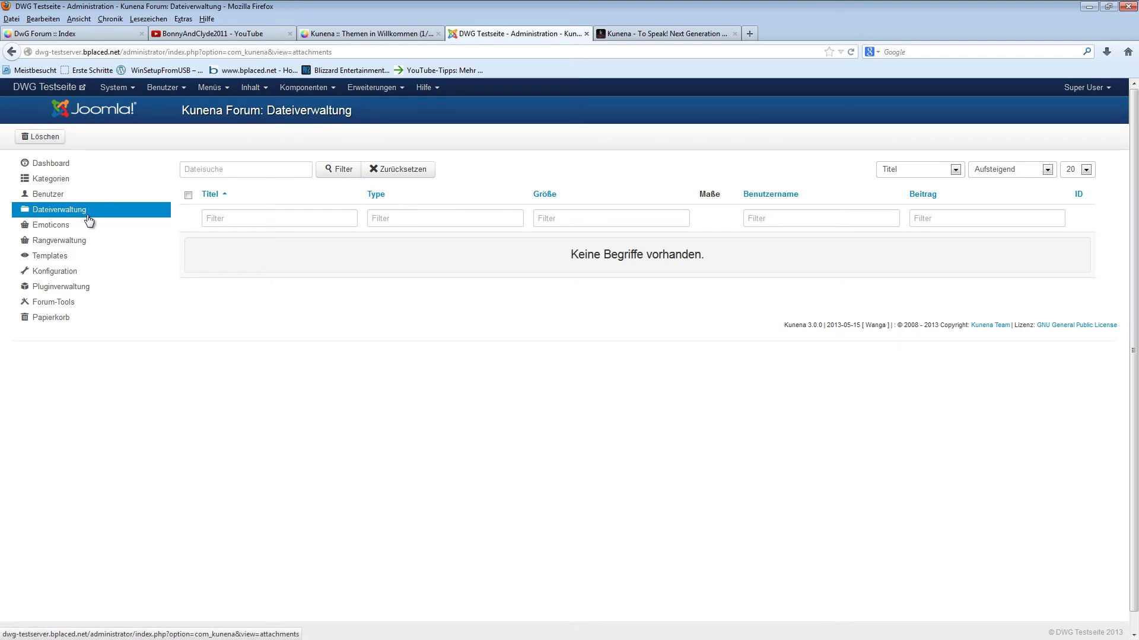
left_click(53, 225)
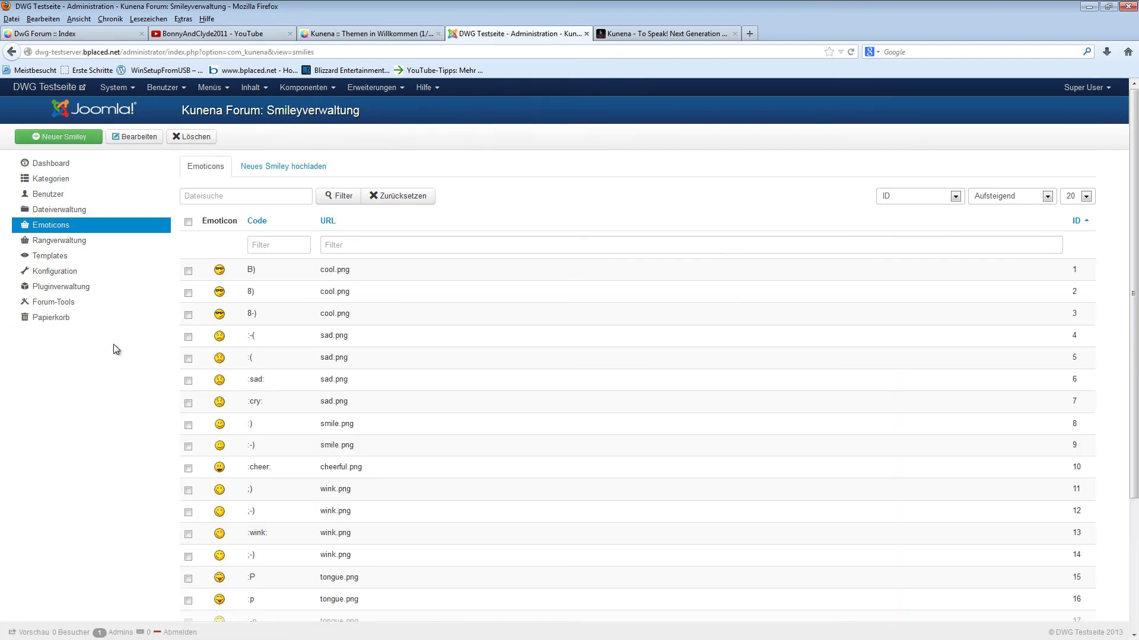
scroll(288, 313, "down", 3)
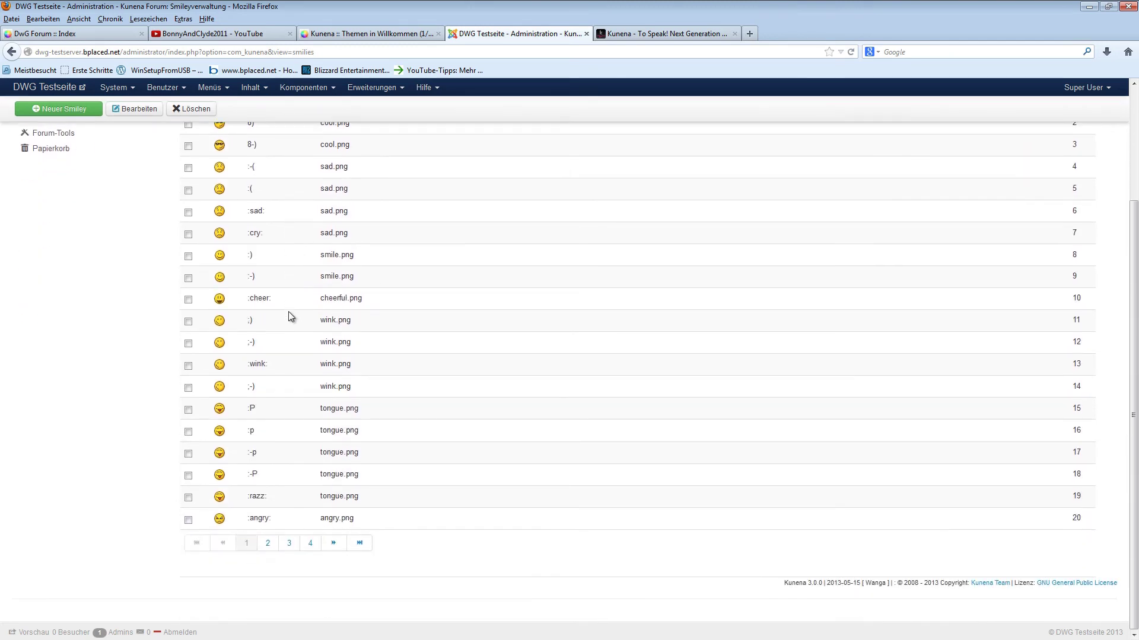
scroll(290, 315, "up", 3)
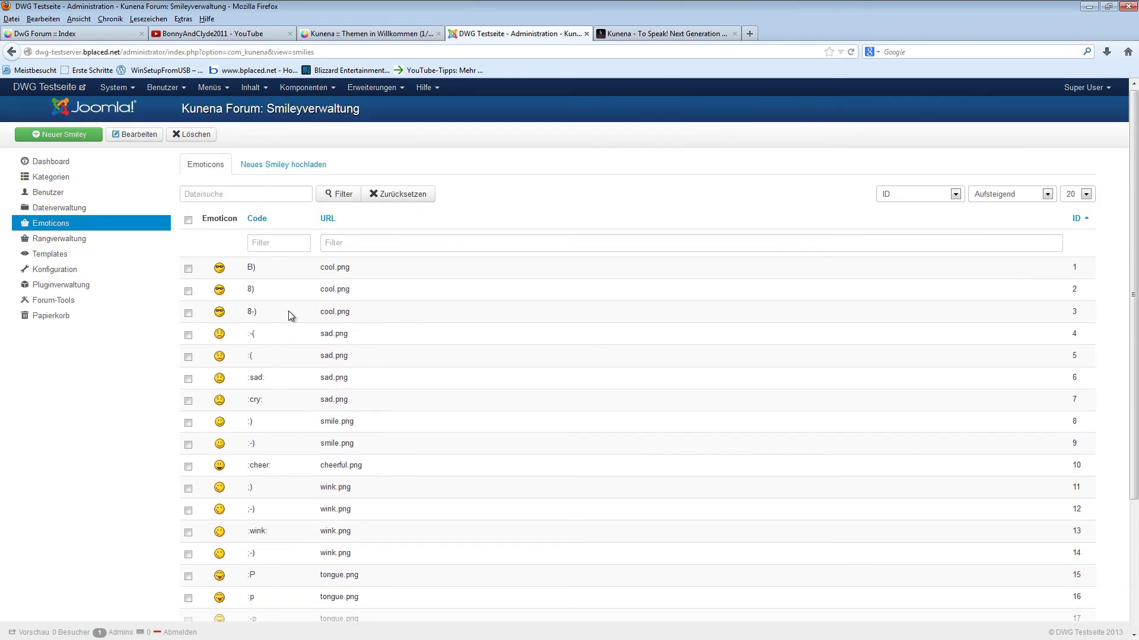
Examine the ranks in Kunena's Rangverwaltung, including Platinum Boarder, and the Blue Eagle 2.0 template in the Templateverwaltung.
left_click(214, 273)
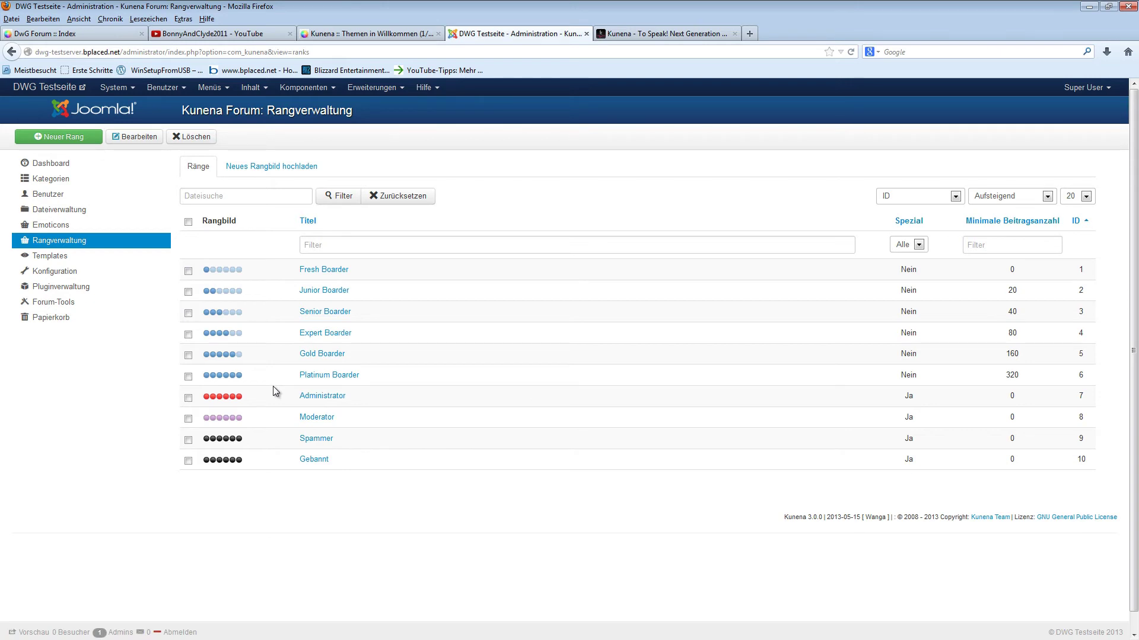
left_click_drag(358, 376, 208, 370)
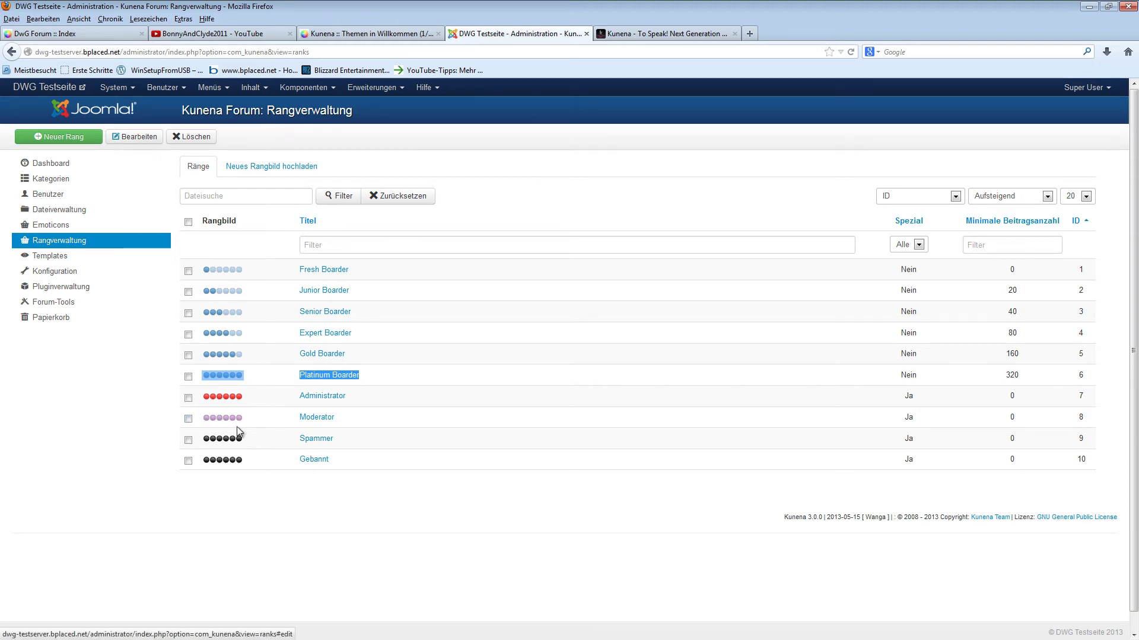
left_click(59, 260)
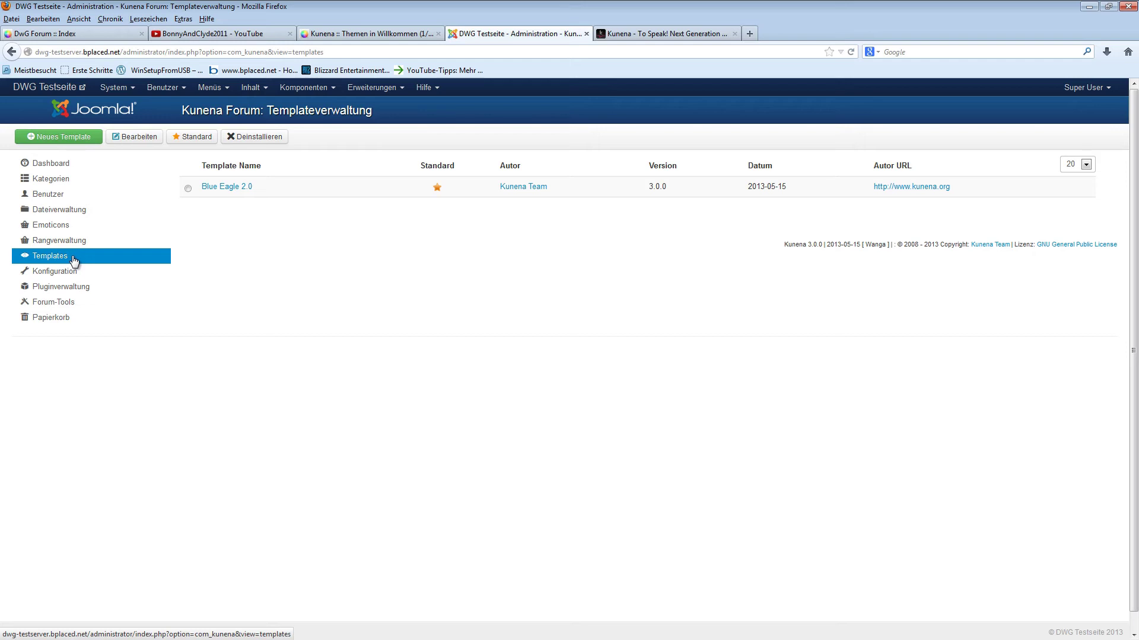
mouse_move(204, 187)
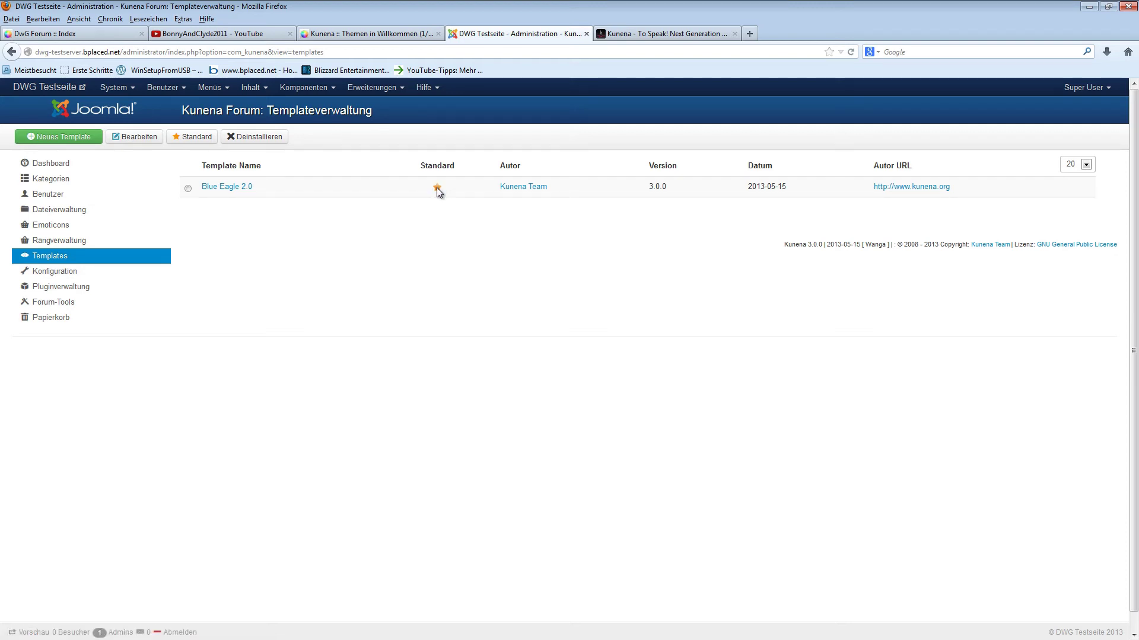
Review the Grundeinstellungen in Kunena's general configuration, from the forum title and e-mail address to Lebensdauer der Session.
left_click(50, 277)
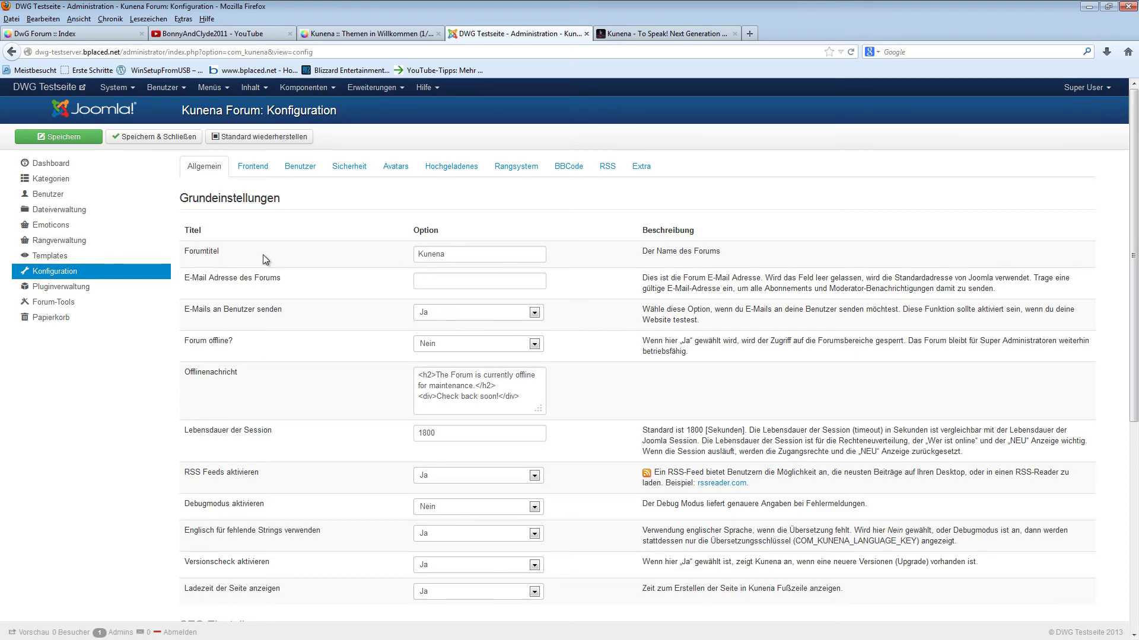
scroll(262, 254, "down", 3)
scroll(261, 255, "down", 2)
scroll(261, 255, "up", 5)
scroll(306, 212, "down", 3)
scroll(306, 212, "up", 1)
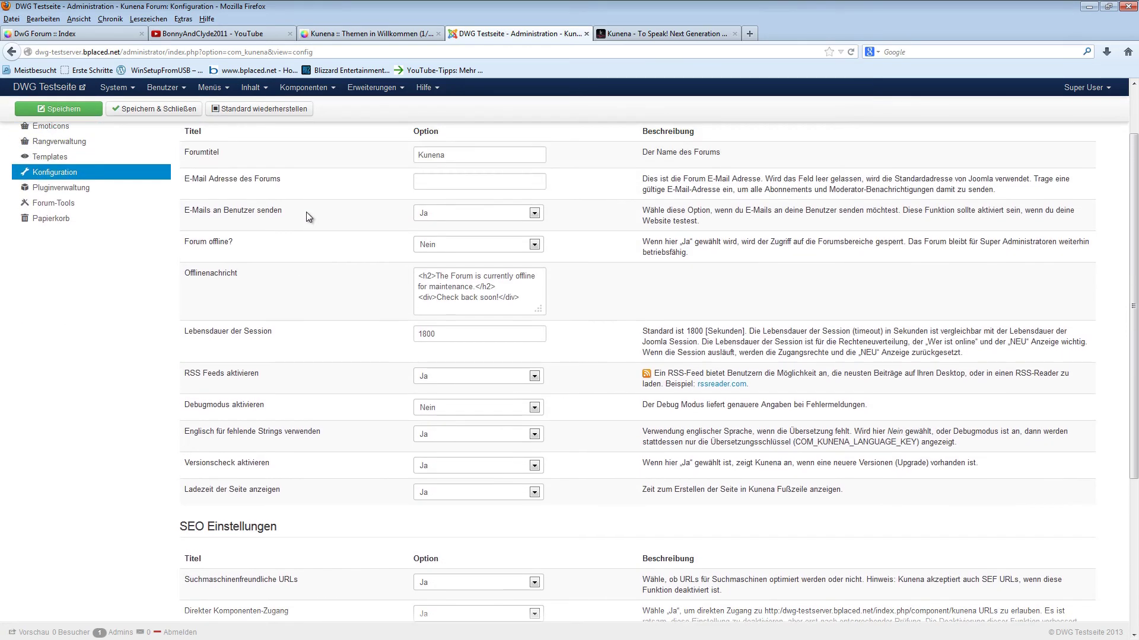
left_click_drag(642, 179, 753, 373)
left_click_drag(765, 433, 769, 434)
scroll(329, 256, "down", 2)
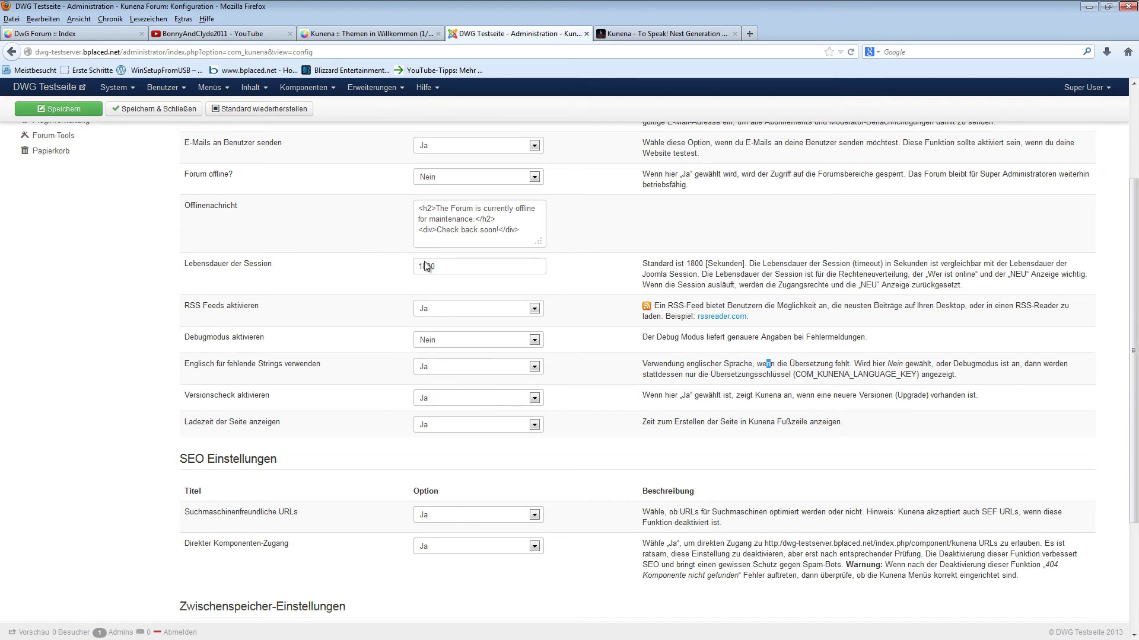
left_click(479, 268)
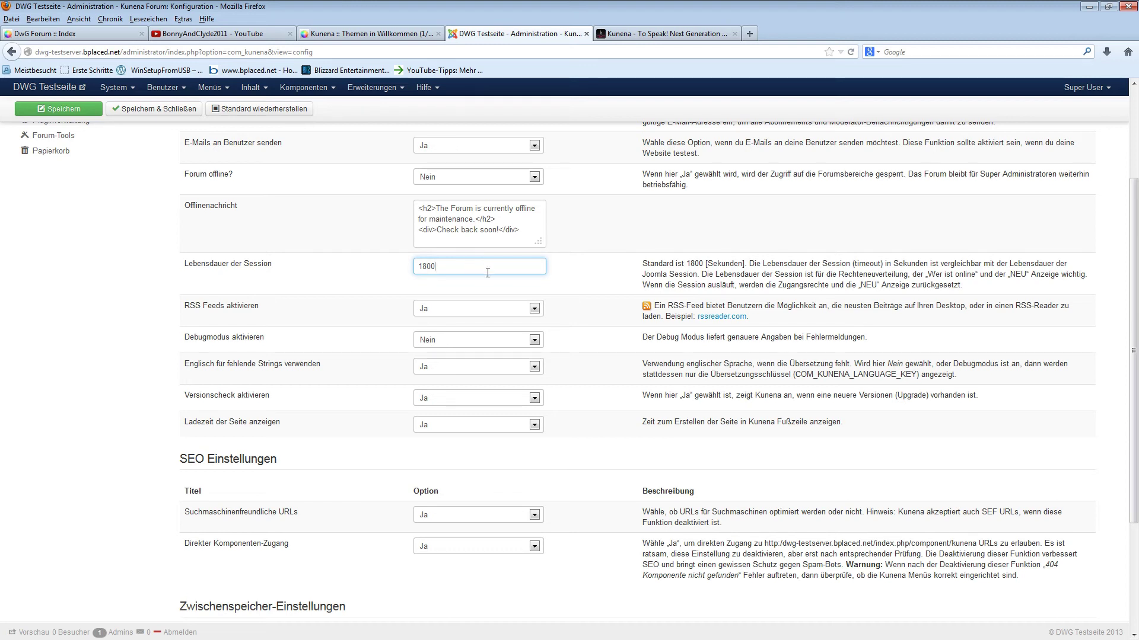
Examine the SEO Einstellungen and Zwischenspeicher-Einstellungen in Kunena's general configuration.
scroll(486, 272, "down", 4)
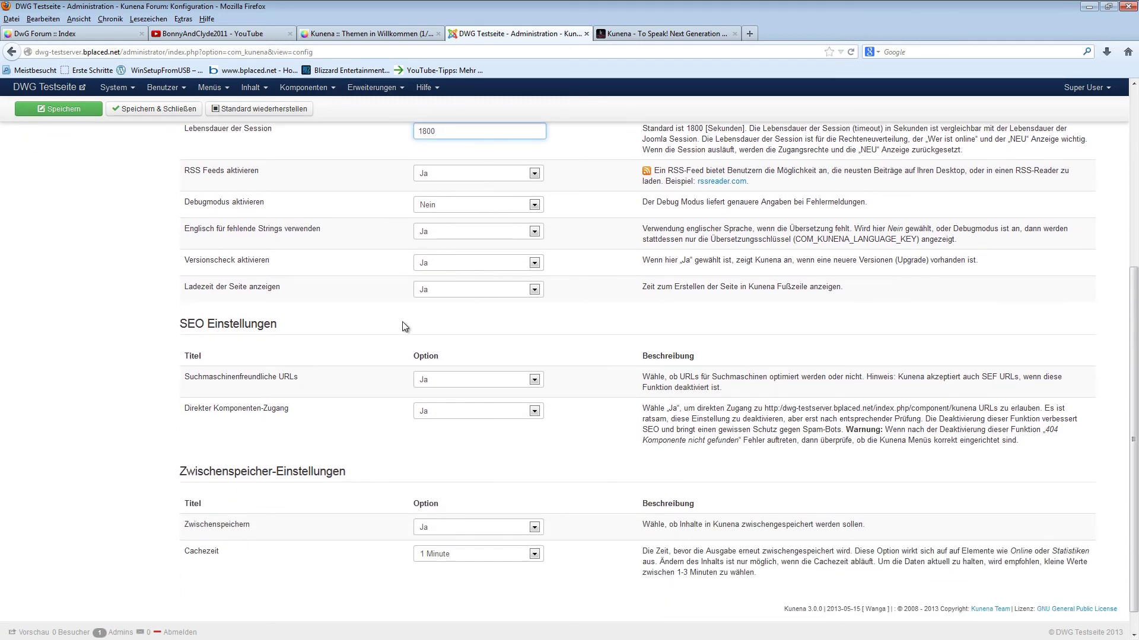
left_click_drag(179, 327, 276, 326)
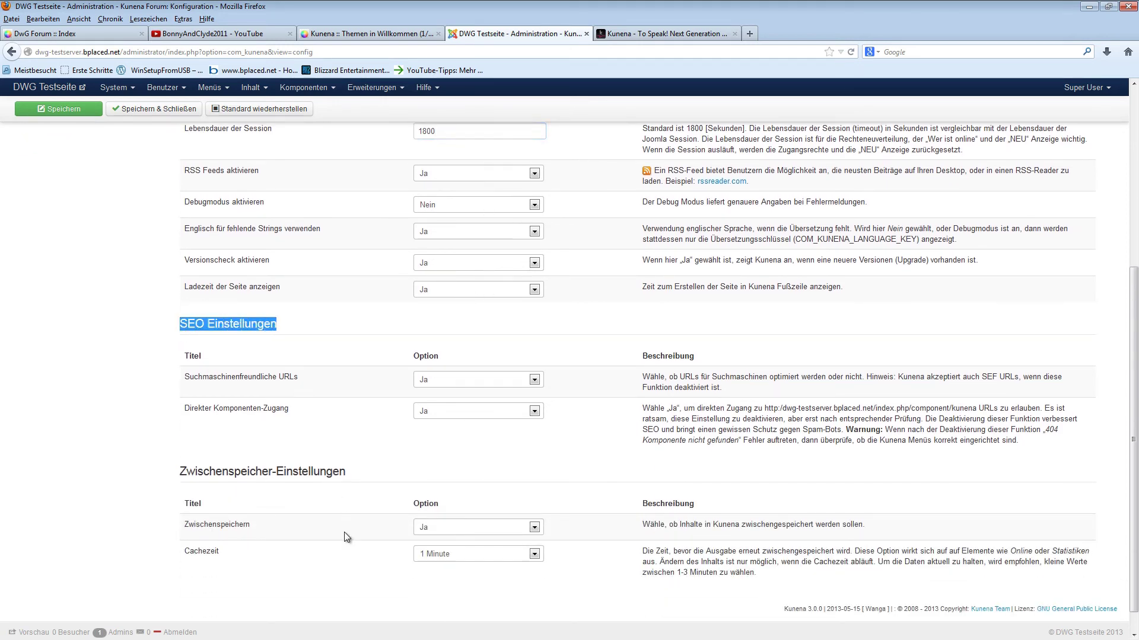
left_click(182, 329)
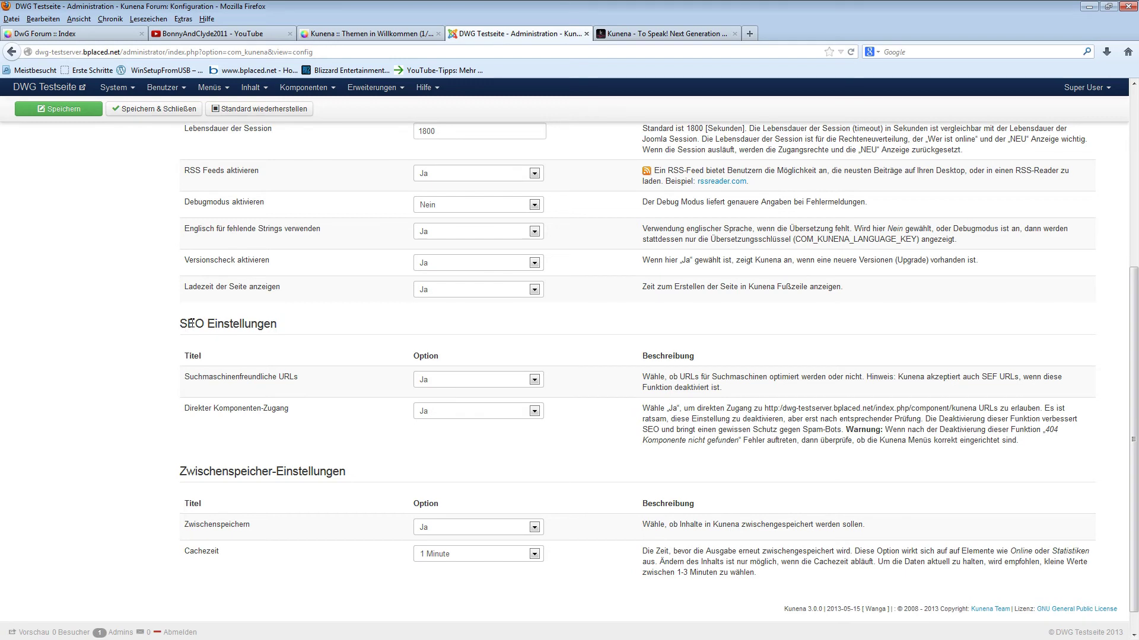
scroll(298, 435, "up", 5)
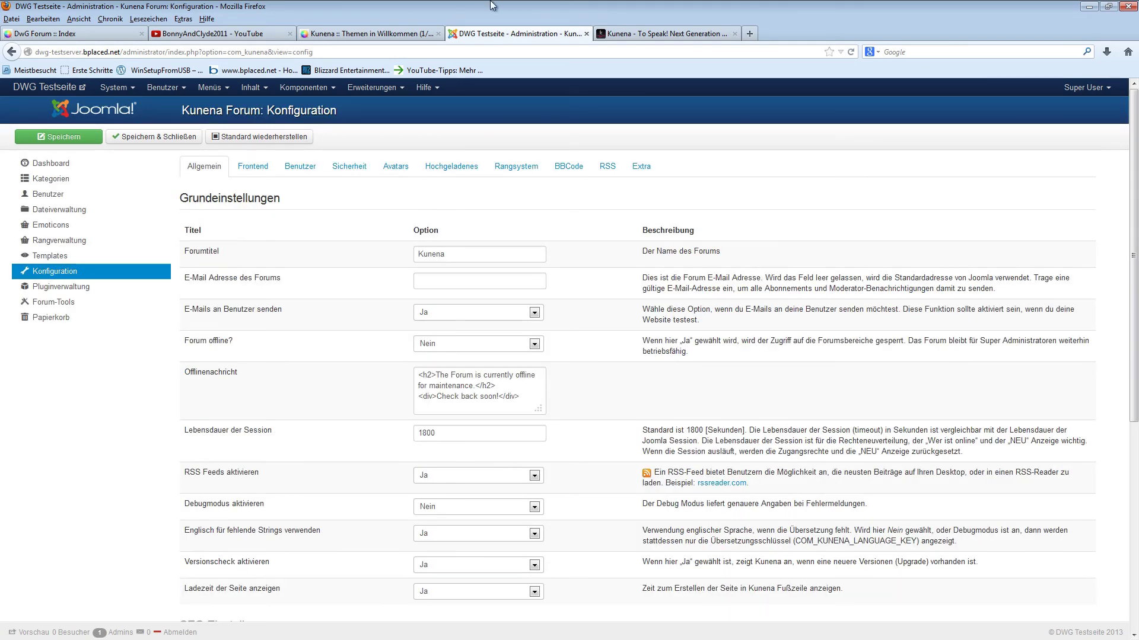
Review the Frontend configuration's Aussehen settings and the available options for Beitragszeitformat.
left_click(246, 168)
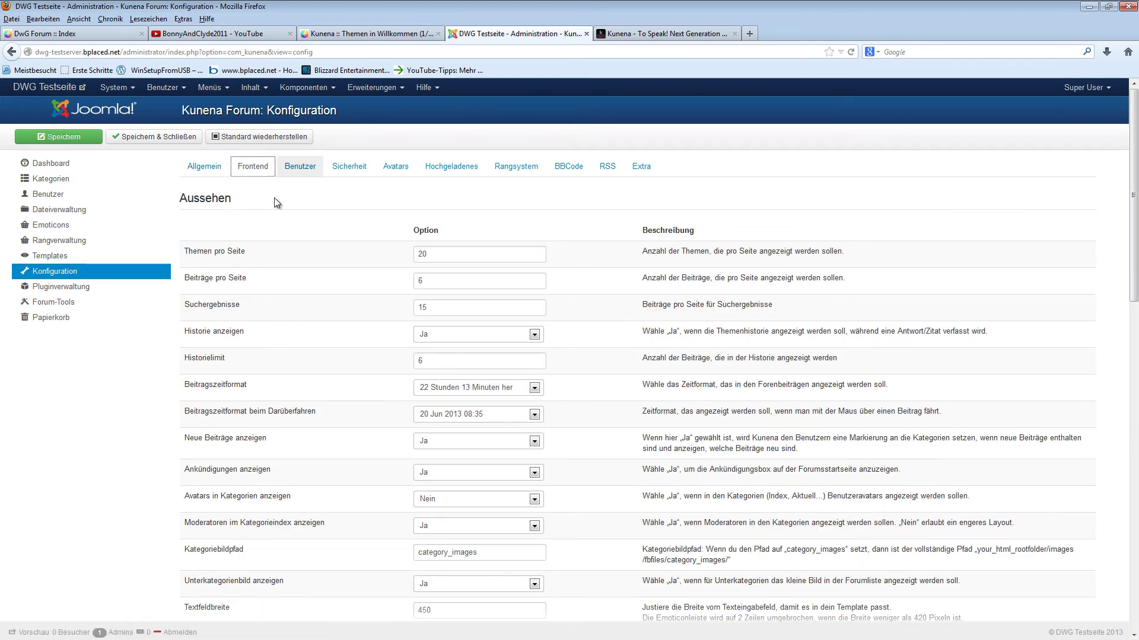
scroll(269, 231, "down", 5)
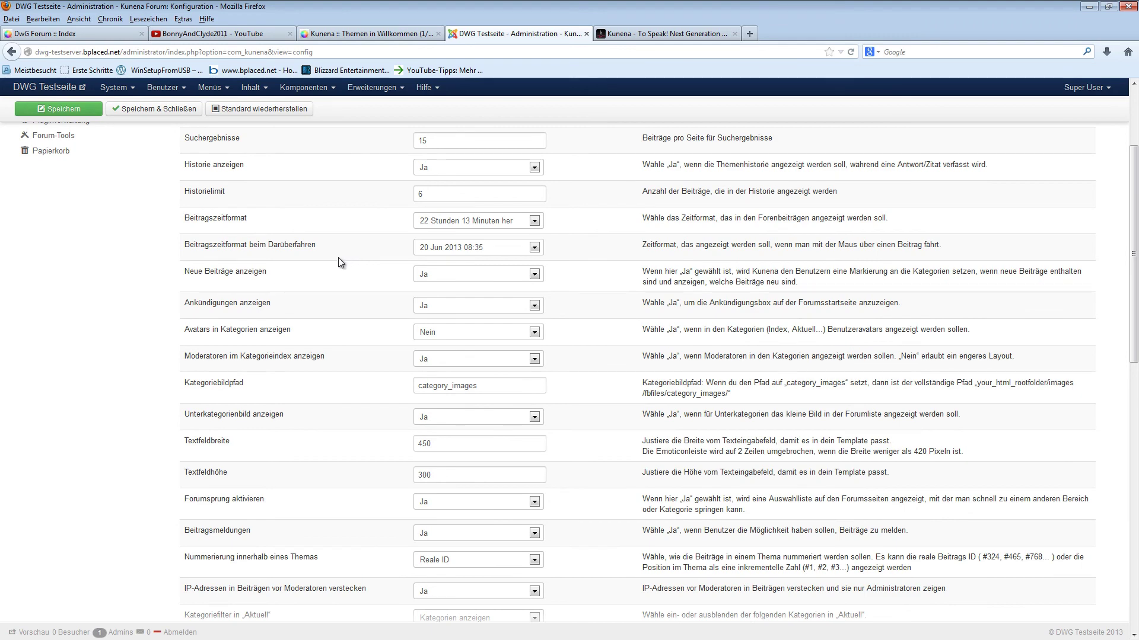
left_click_drag(201, 218, 240, 219)
left_click(534, 221)
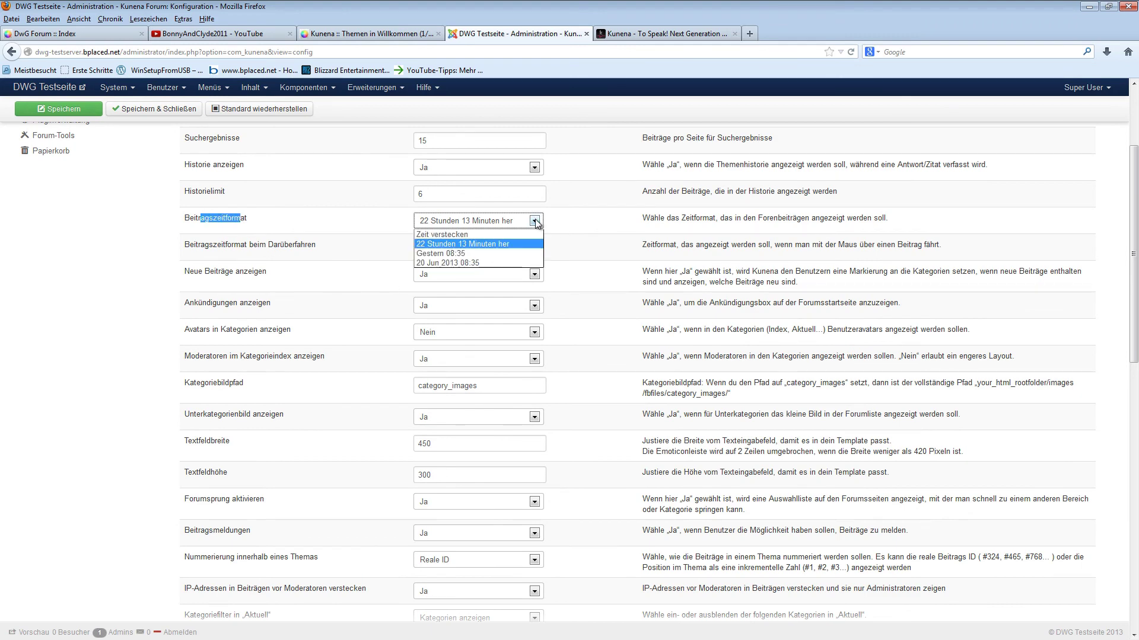
scroll(269, 247, "down", 20)
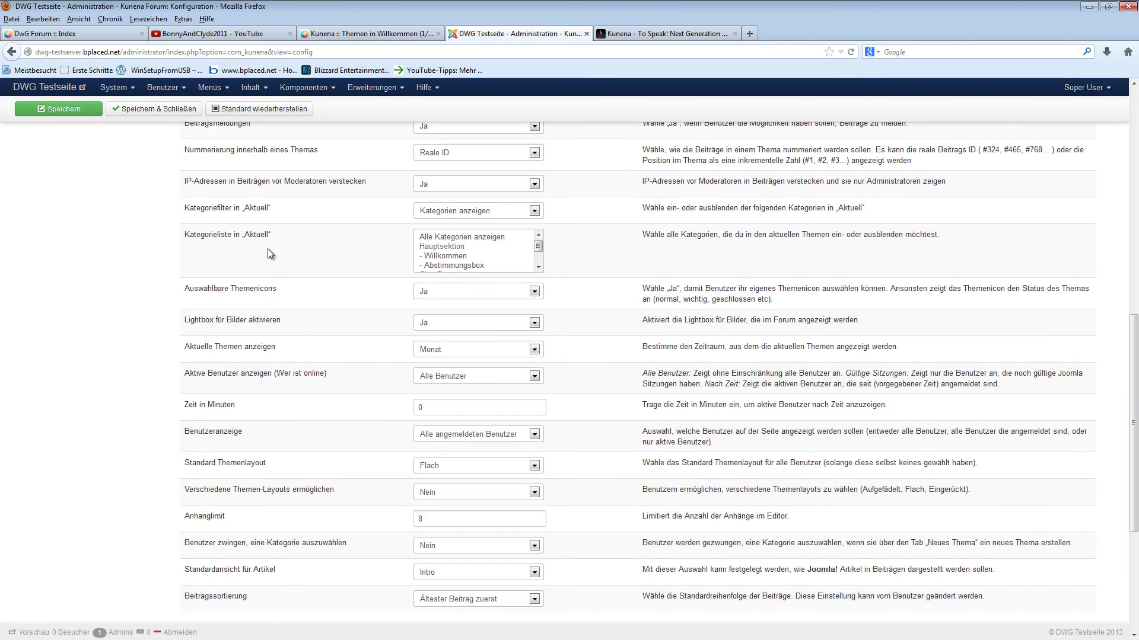
scroll(285, 255, "up", 20)
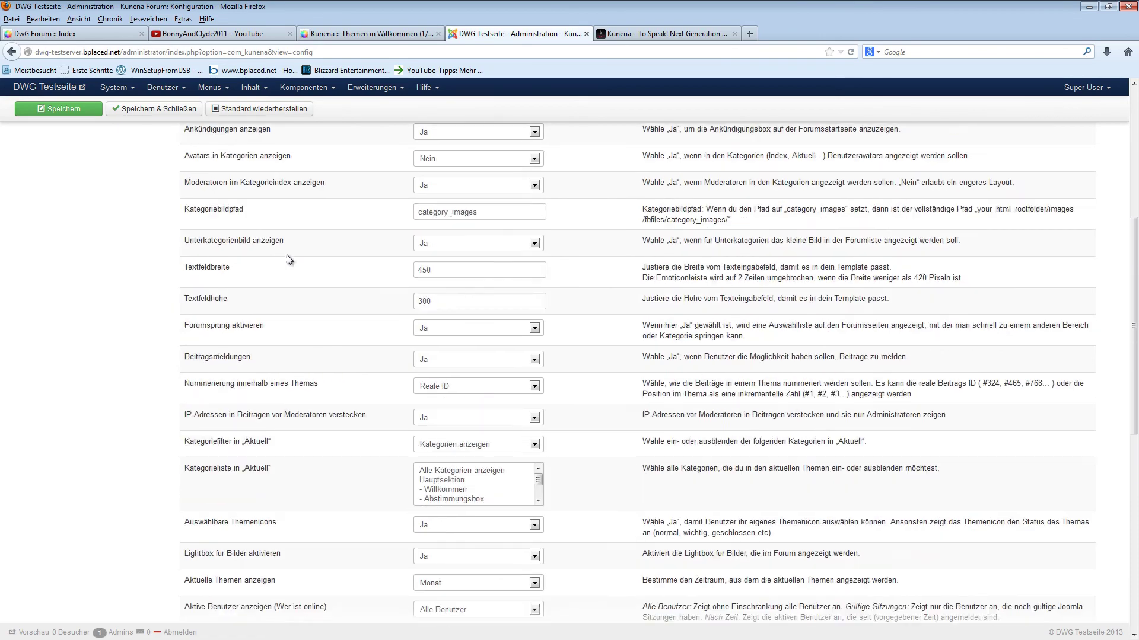
scroll(286, 254, "up", 4)
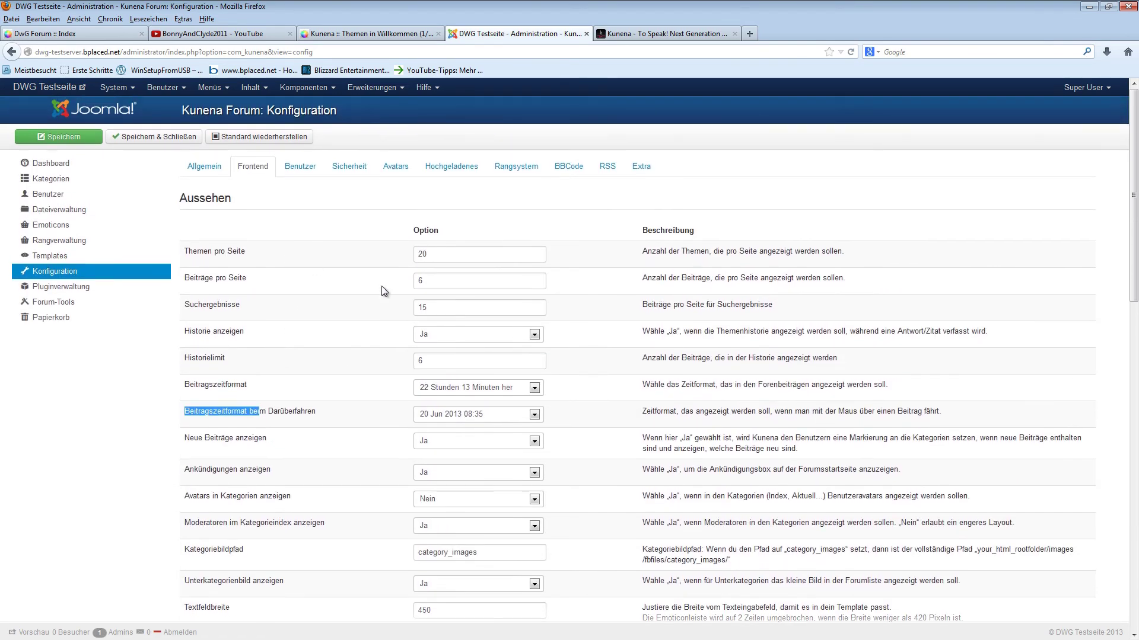
Review the Benutzerbezogen and Abonnement settings in Kunena's Benutzer configuration.
scroll(382, 285, "down", 2)
scroll(360, 253, "up", 3)
left_click(302, 166)
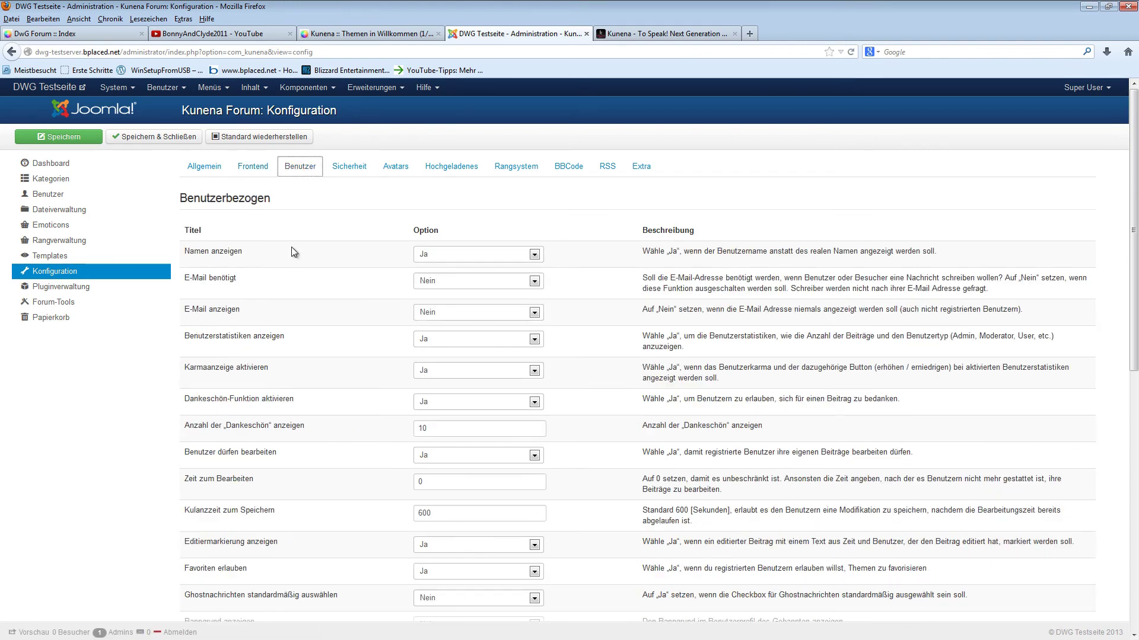
scroll(291, 247, "down", 4)
scroll(291, 247, "down", 4)
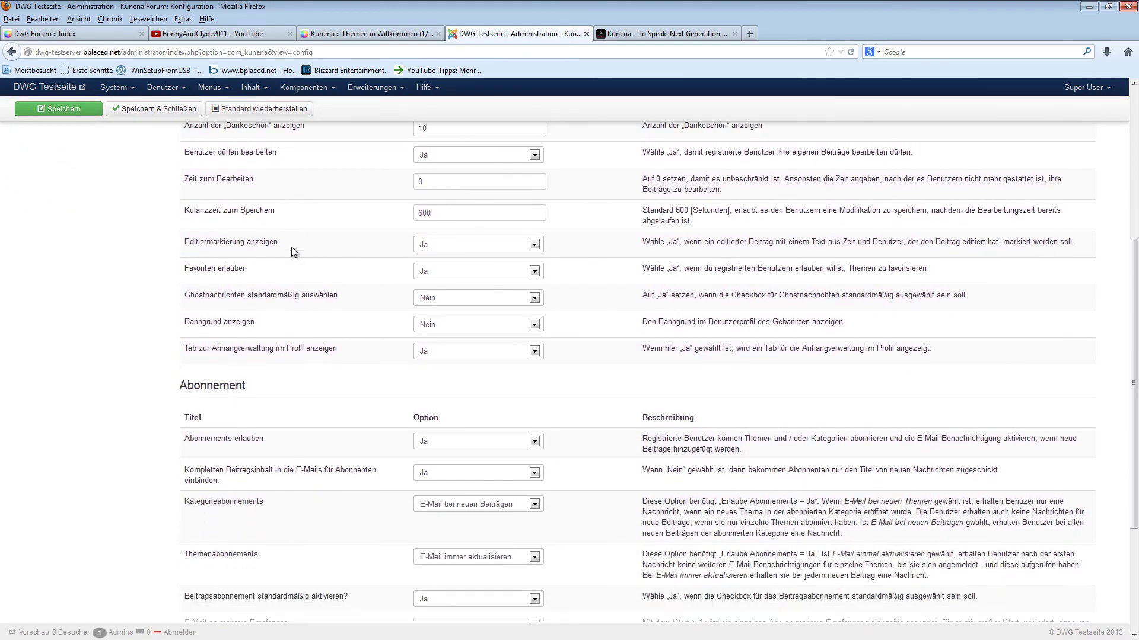
scroll(290, 247, "up", 3)
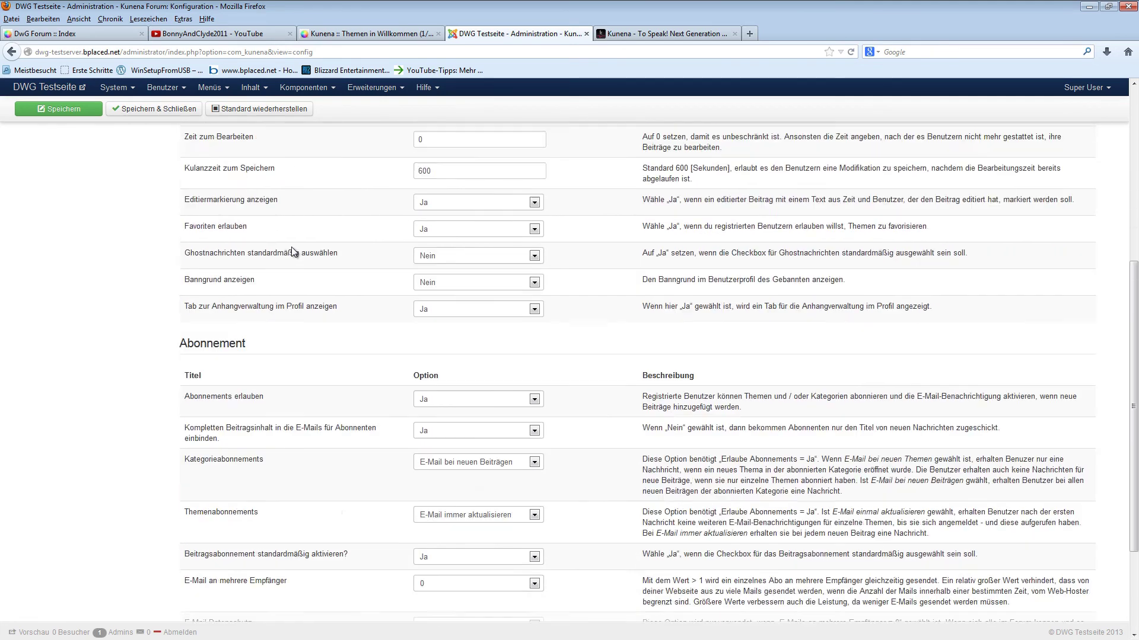
scroll(291, 247, "down", 3)
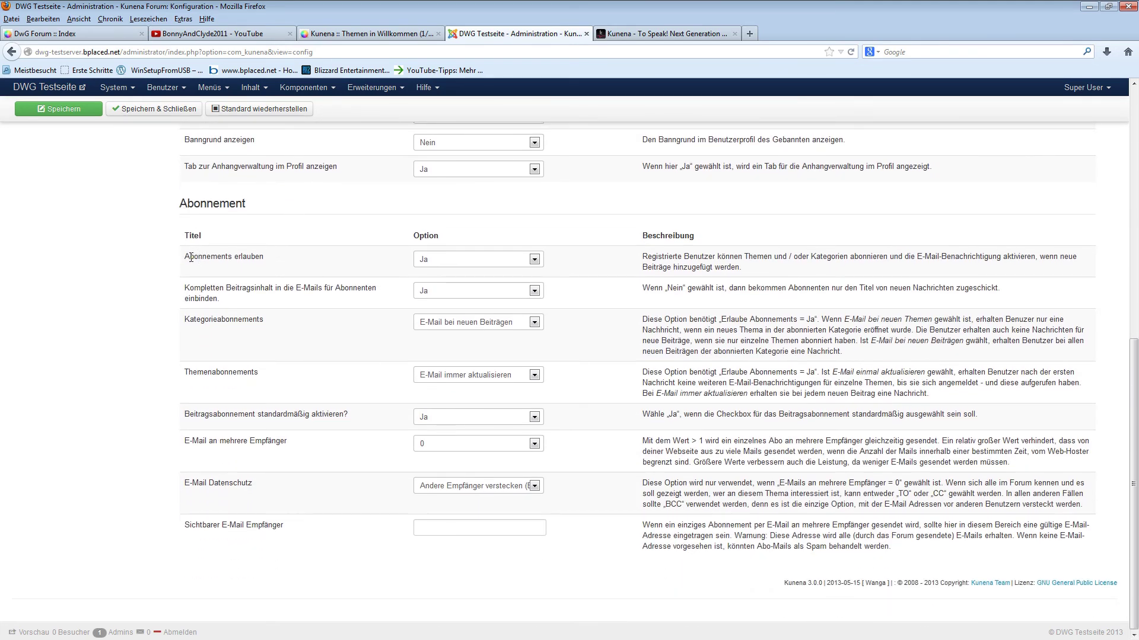
Set Kompletten Beitragsinhalt in die E-Mails für Abonnenten einbinden and Beitragsabonnement standardmäßig aktivieren to Nein in the Abonnement settings.
left_click_drag(190, 258, 270, 257)
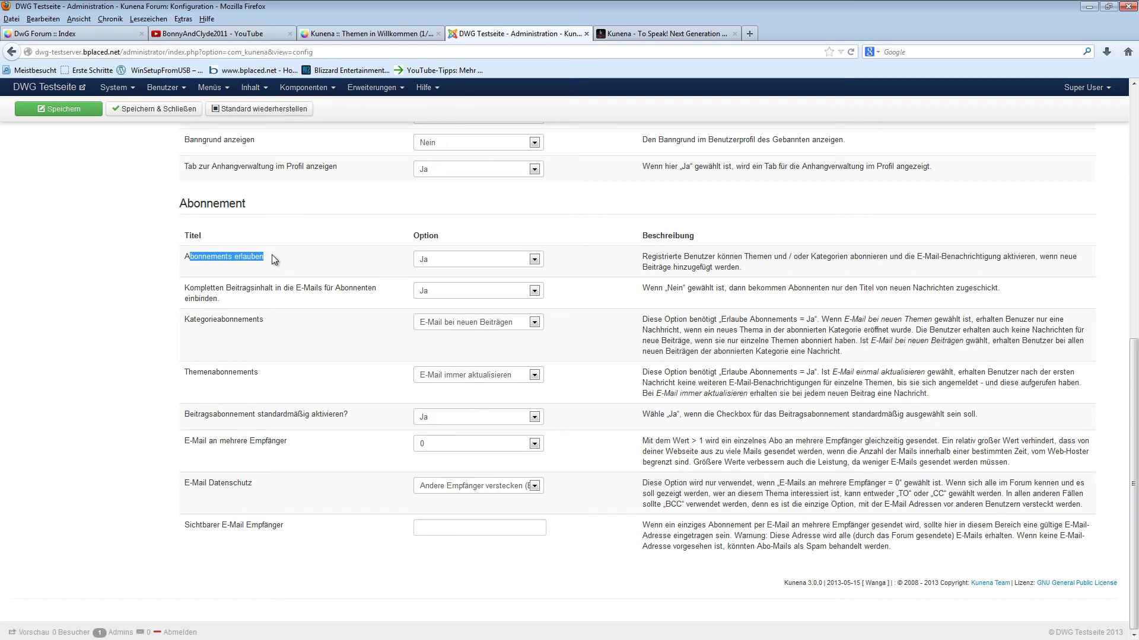
left_click_drag(191, 288, 249, 302)
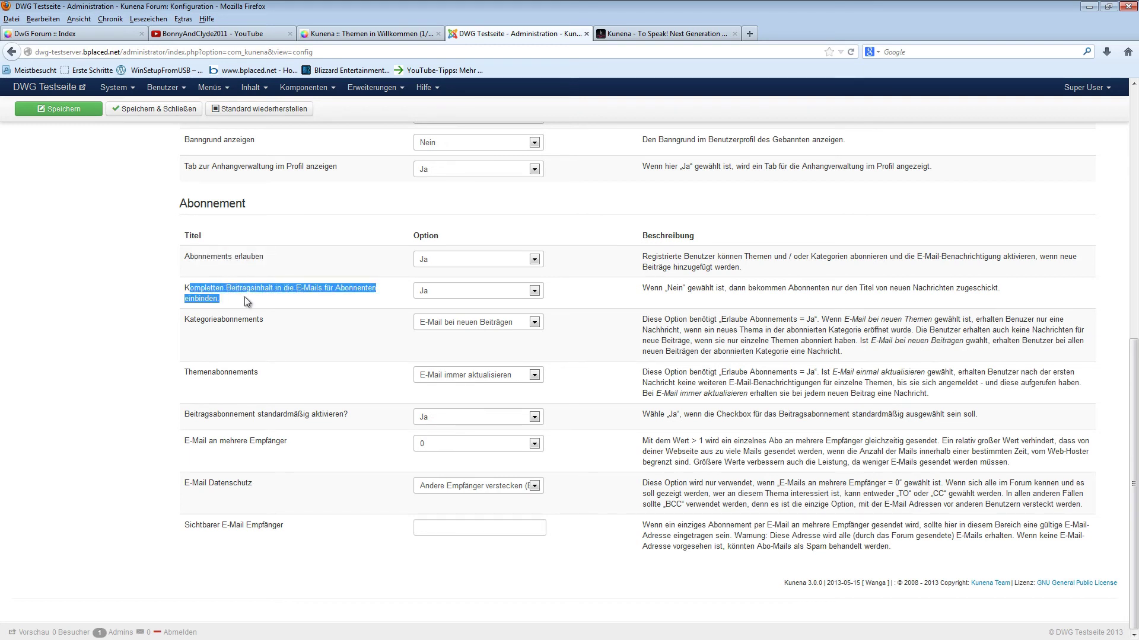
left_click(443, 290)
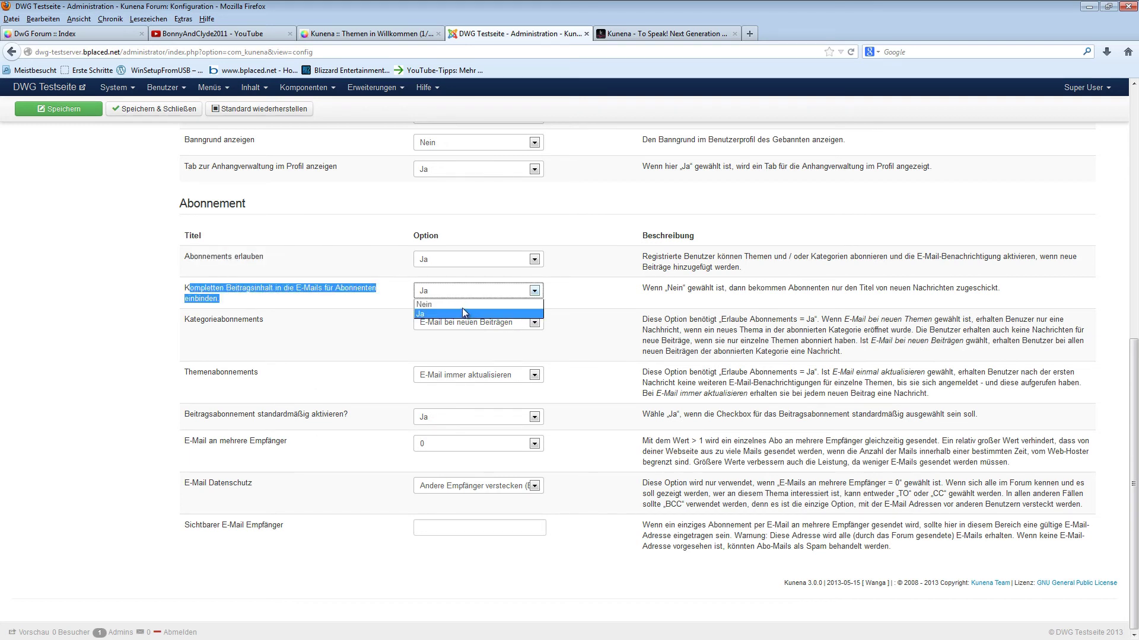
left_click(461, 307)
left_click_drag(189, 415, 354, 417)
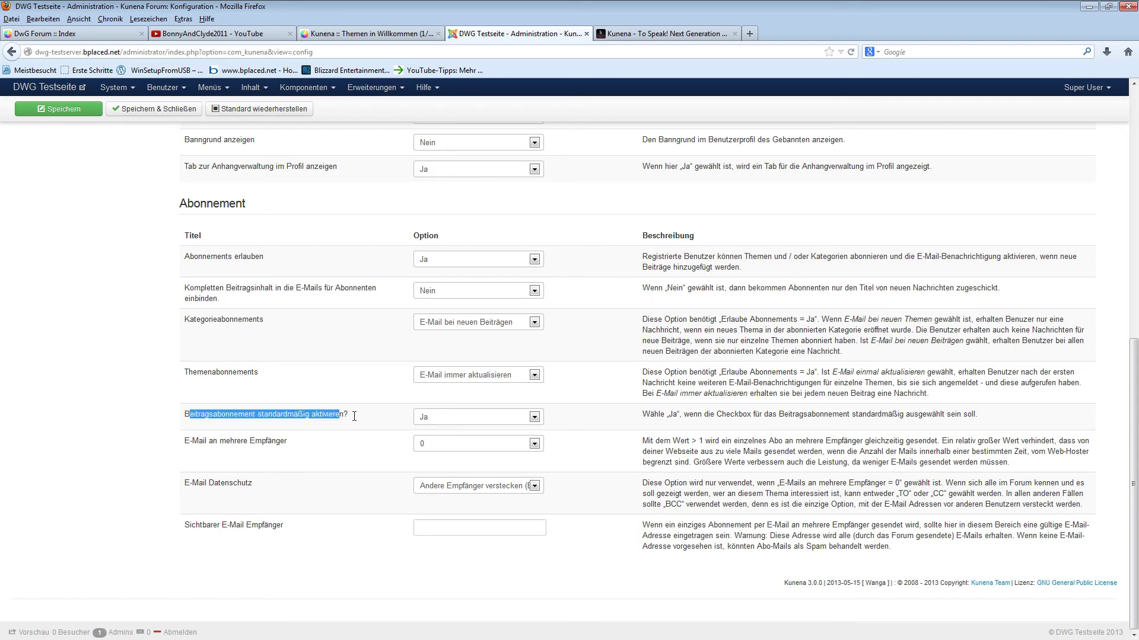
left_click(432, 417)
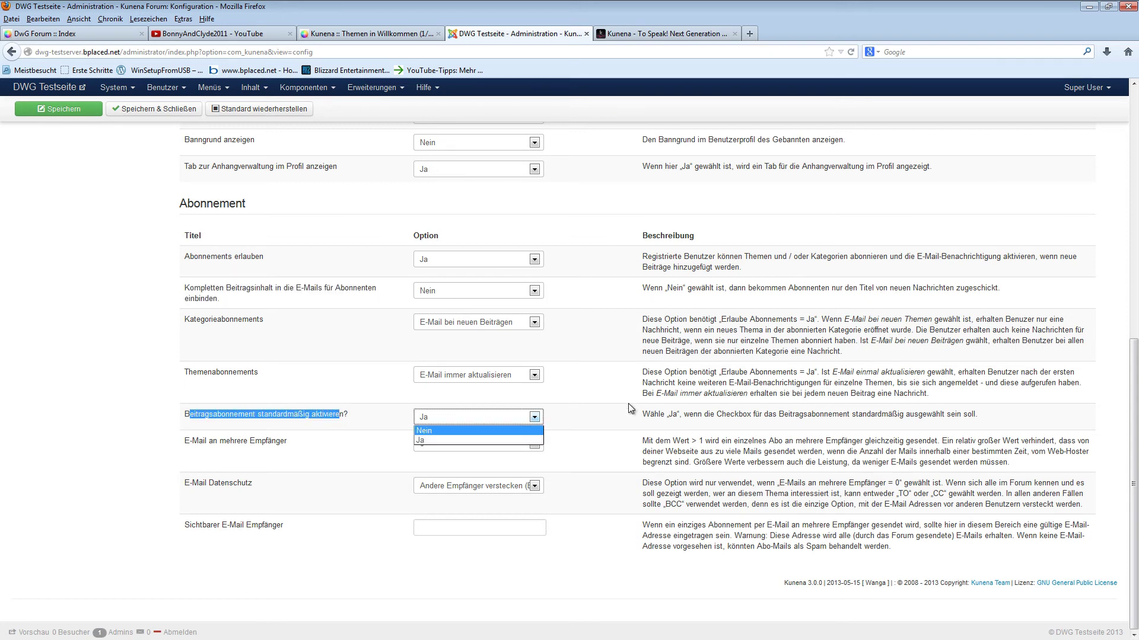
left_click(423, 438)
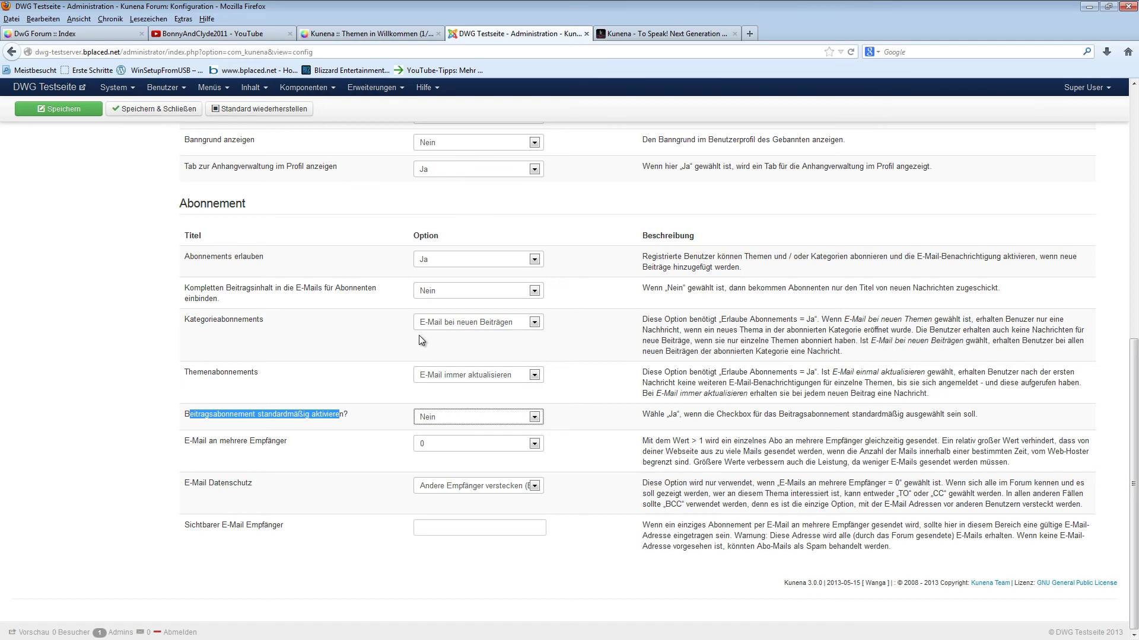
Examine Öffentliches Lesen/Schreiben and Gäste moderieren in Kunena's Sicherheitseinstellungen.
scroll(609, 286, "up", 15)
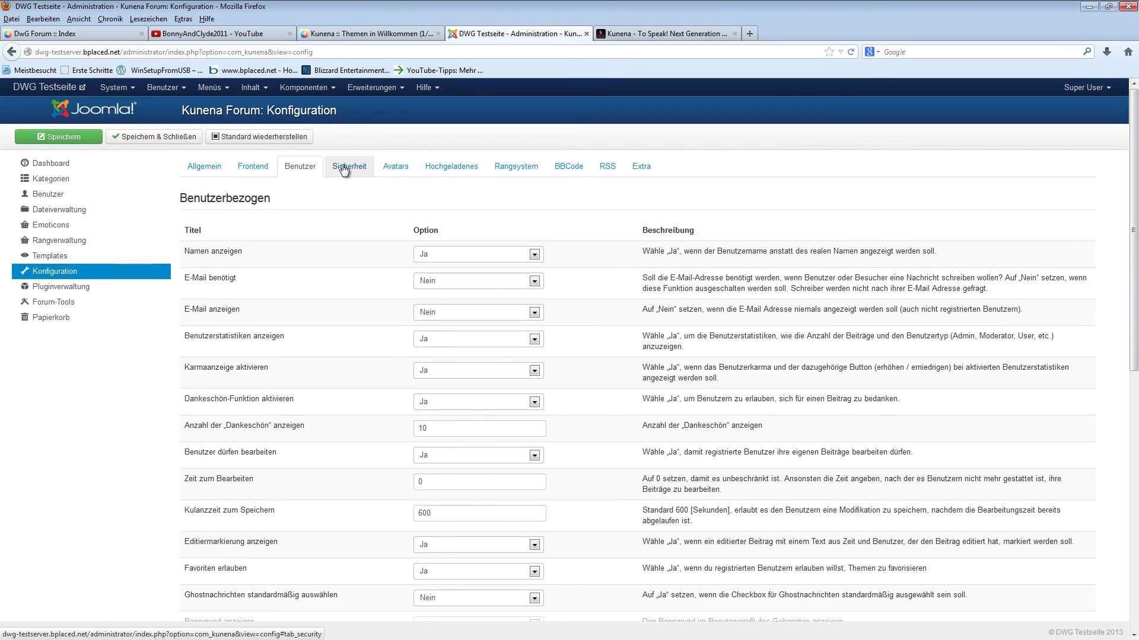
left_click(345, 170)
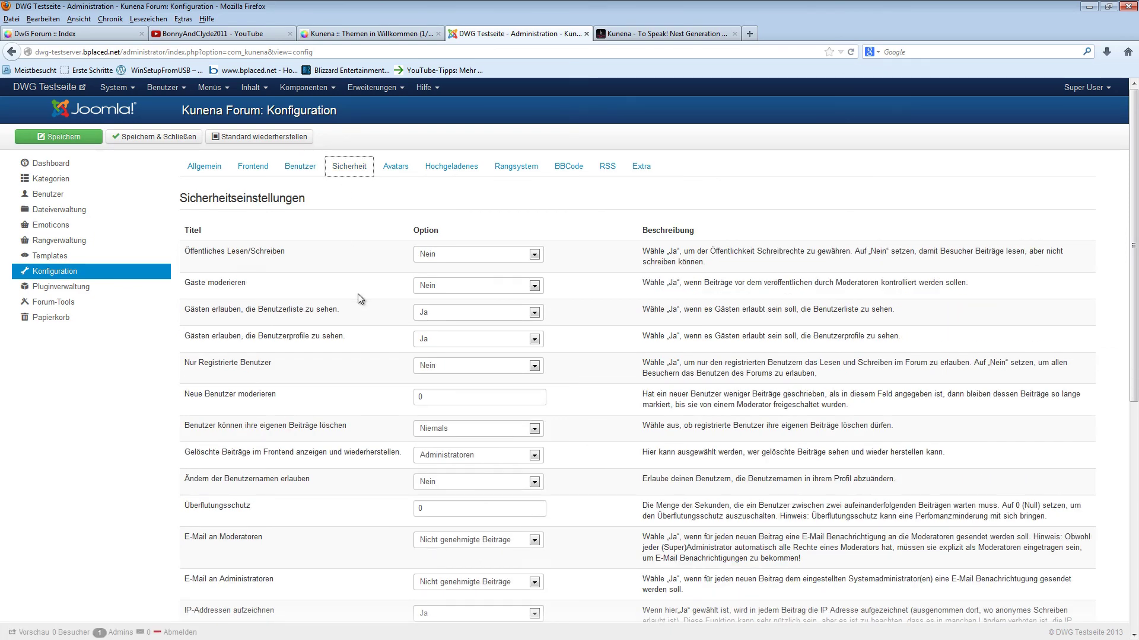
left_click_drag(205, 250, 336, 247)
left_click(219, 284)
Check the Clan internes Forum page on the test site, dismissing the password-saving prompt, and return to the Kunena configuration.
left_click(360, 34)
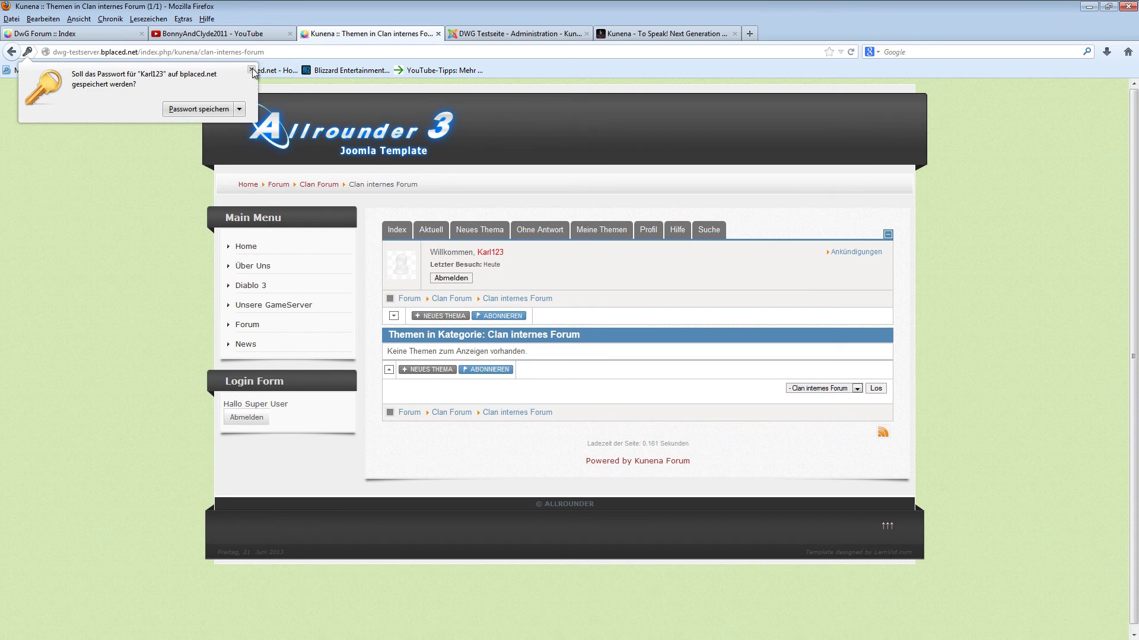
left_click(251, 71)
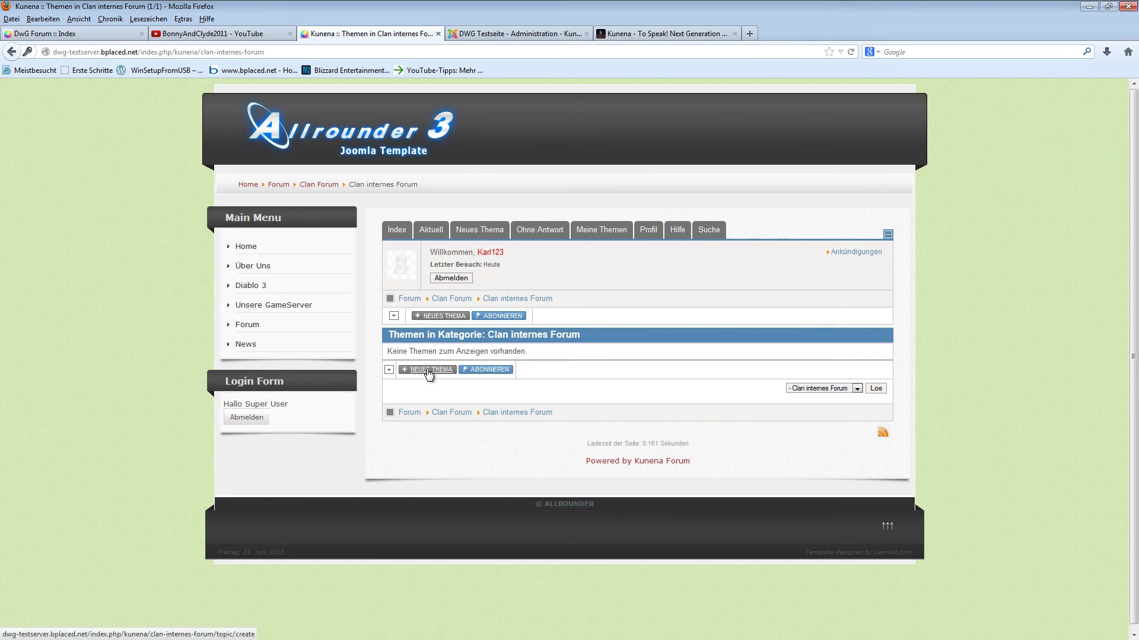
left_click(501, 34)
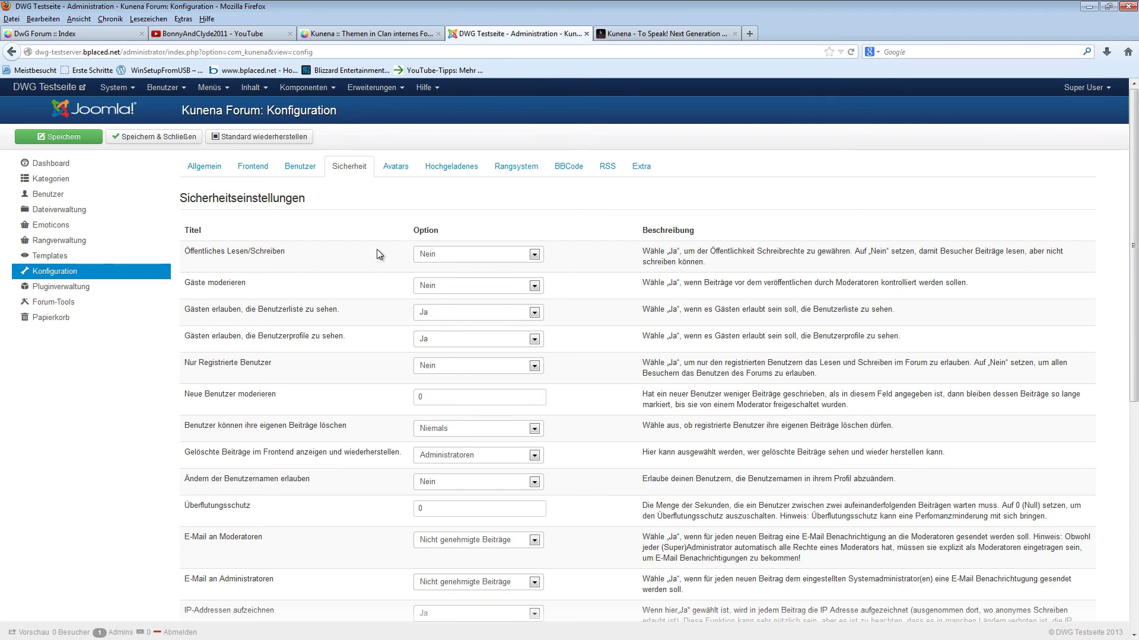
Examine the Sicherheitseinstellungen that let guests see the Benutzerliste and the Benutzerprofile.
scroll(252, 281, "down", 3)
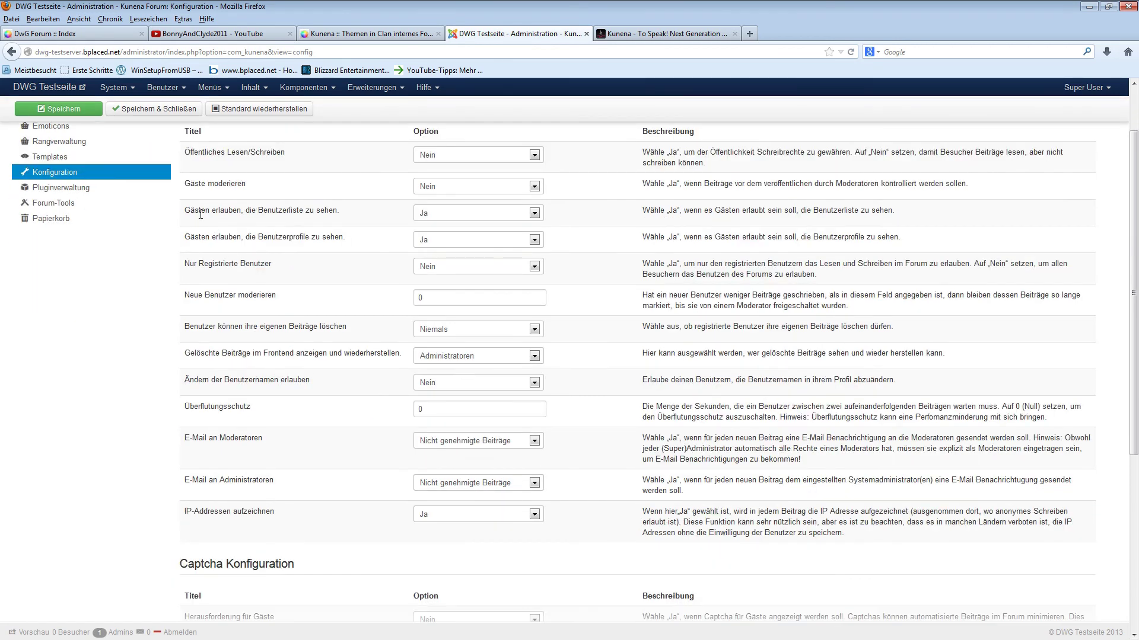
left_click_drag(199, 211, 332, 223)
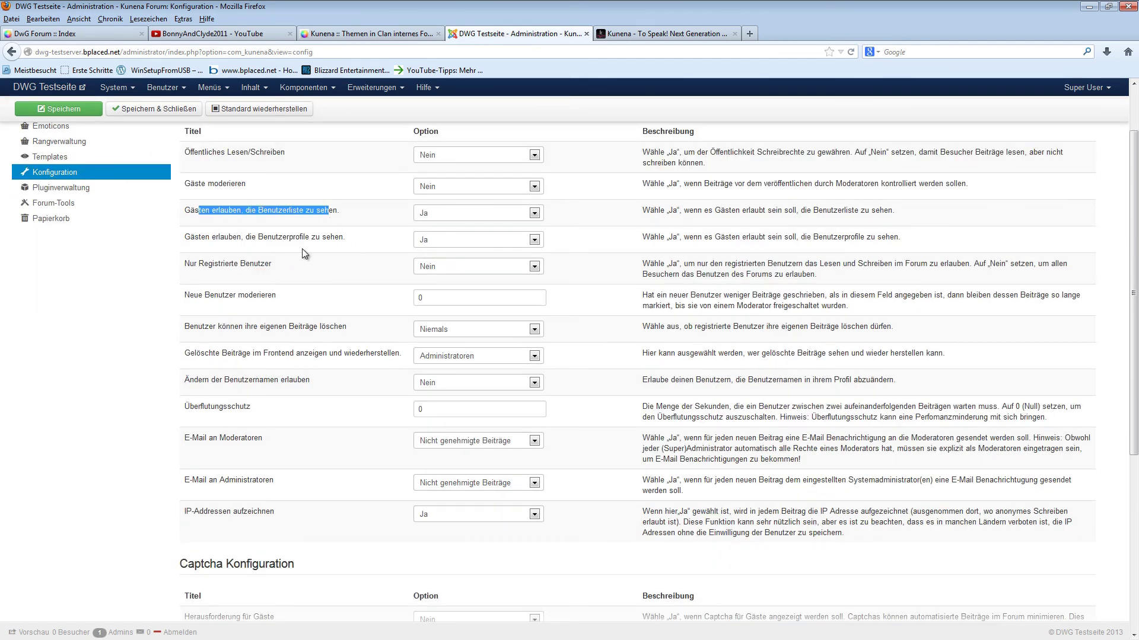
left_click_drag(195, 238, 339, 238)
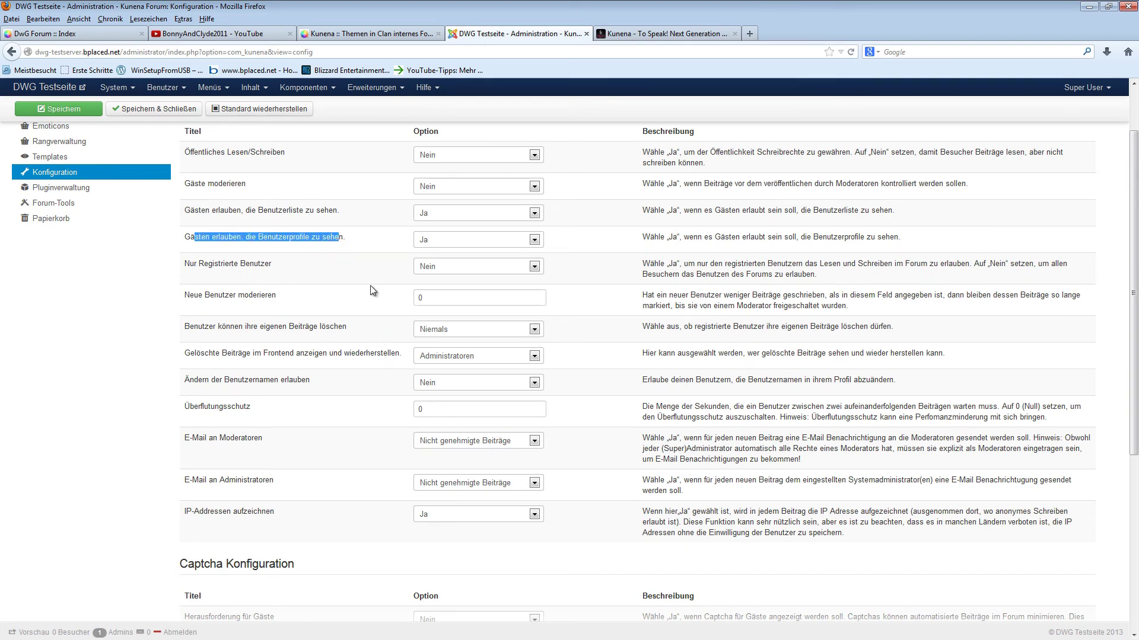
scroll(372, 286, "up", 3)
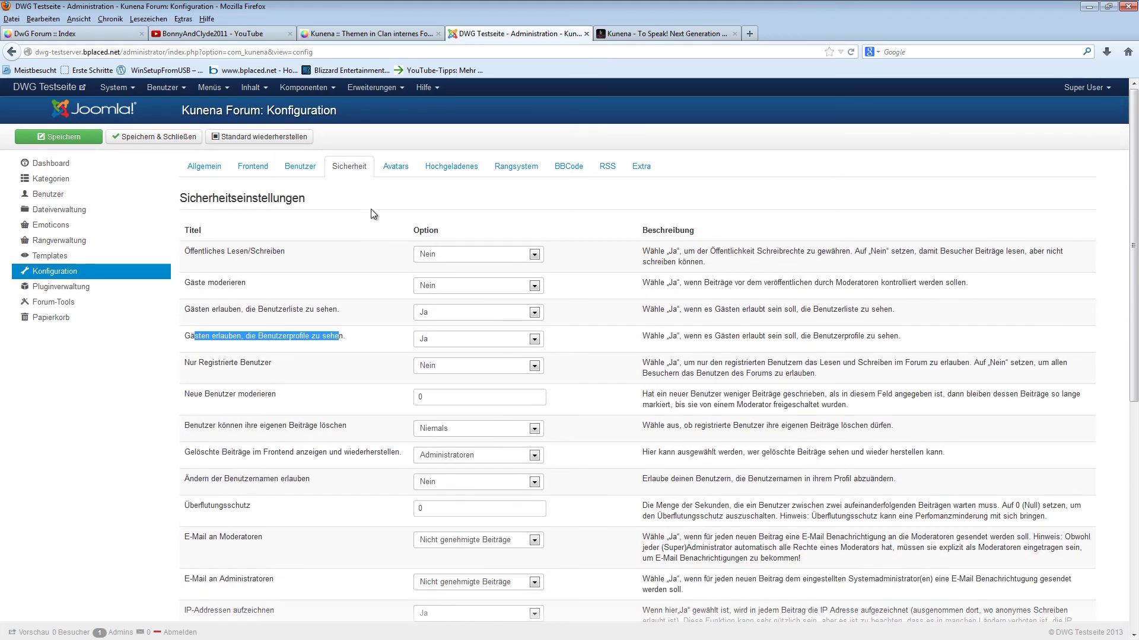
Review the Avatar Einstellungen and the Hochgeladenes upload settings, including Max. Größe der Bilddateien.
left_click(395, 166)
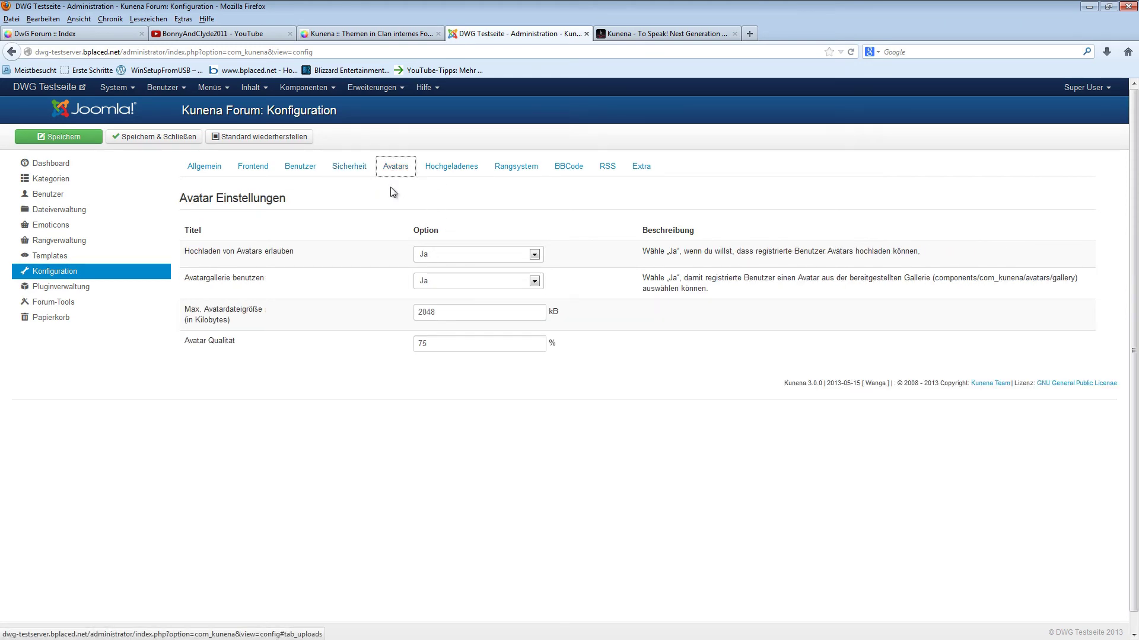
left_click(448, 168)
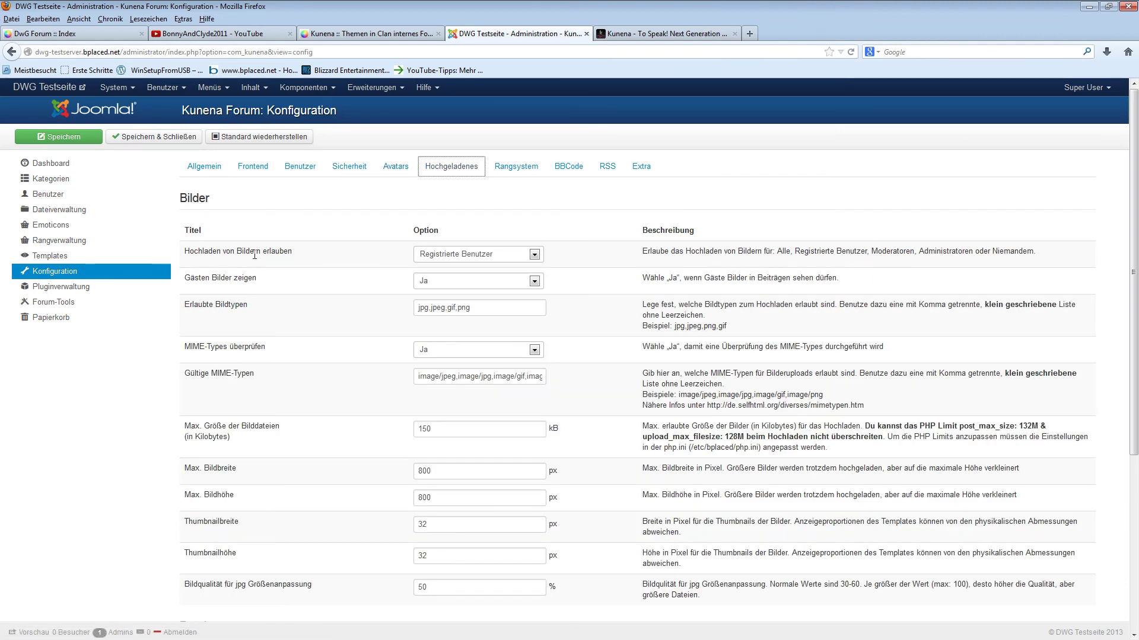
scroll(252, 248, "down", 5)
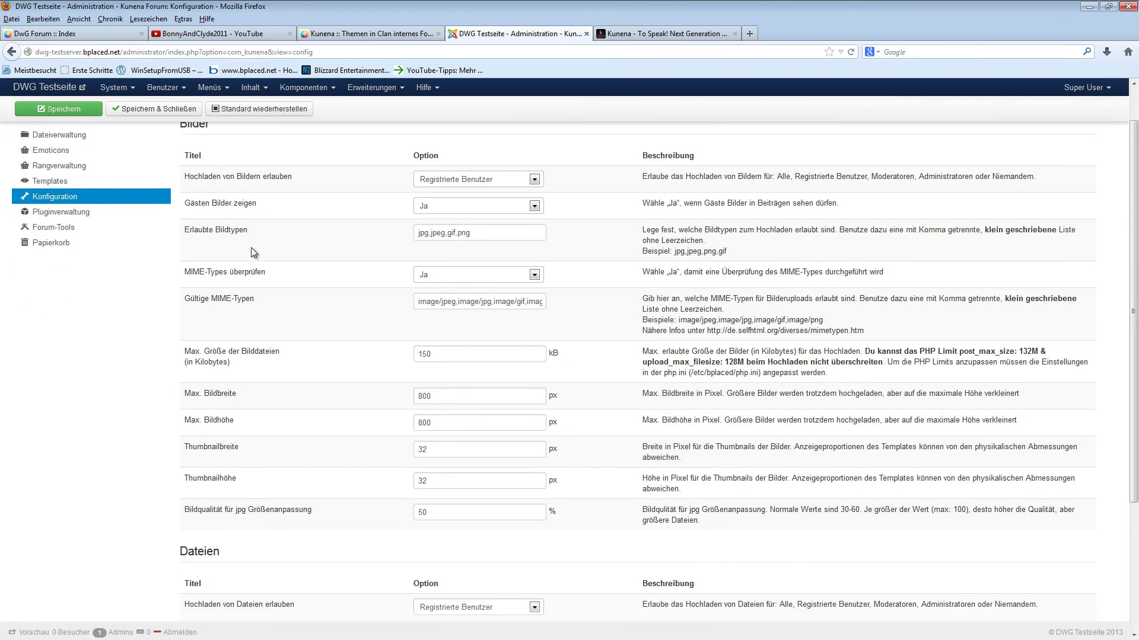
scroll(252, 252, "down", 2)
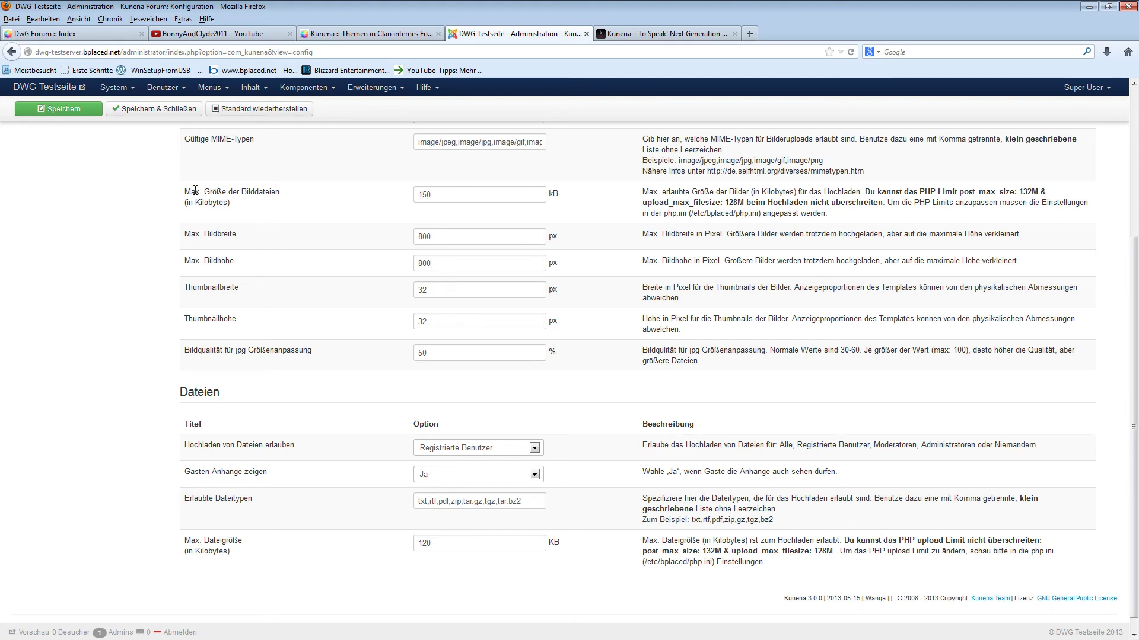
left_click_drag(194, 193, 272, 207)
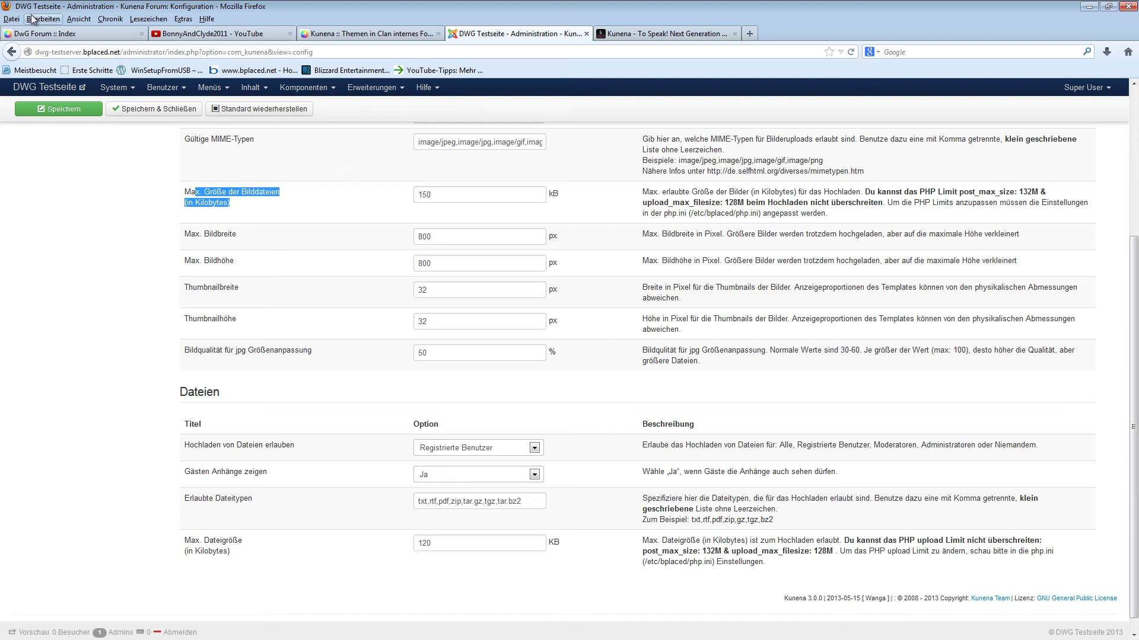
Examine the live DwG Forum index page, including its welcome area, announcement and category list.
left_click(45, 34)
scroll(495, 191, "down", 1)
scroll(495, 193, "up", 12)
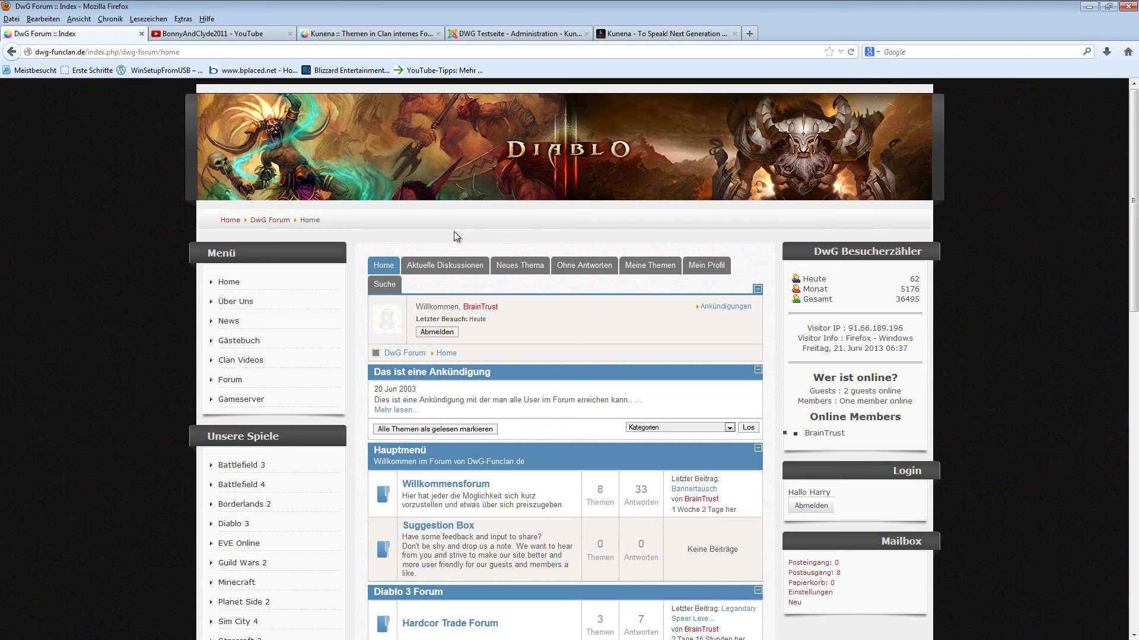
scroll(700, 232, "down", 4)
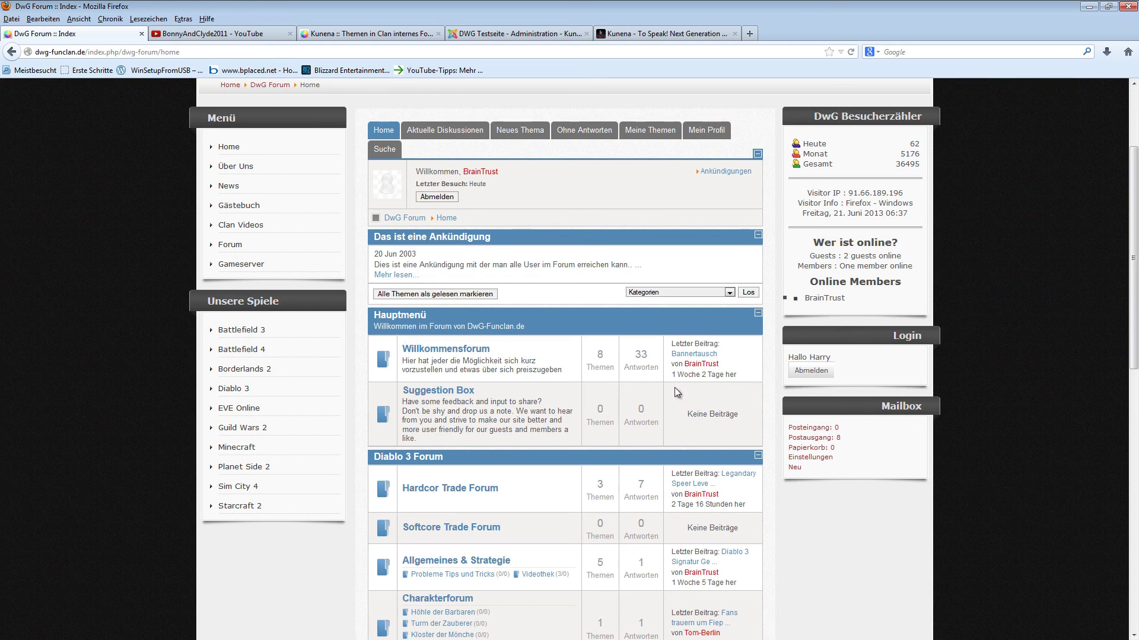
scroll(674, 387, "down", 3)
scroll(676, 386, "up", 3)
left_click_drag(490, 200, 386, 172)
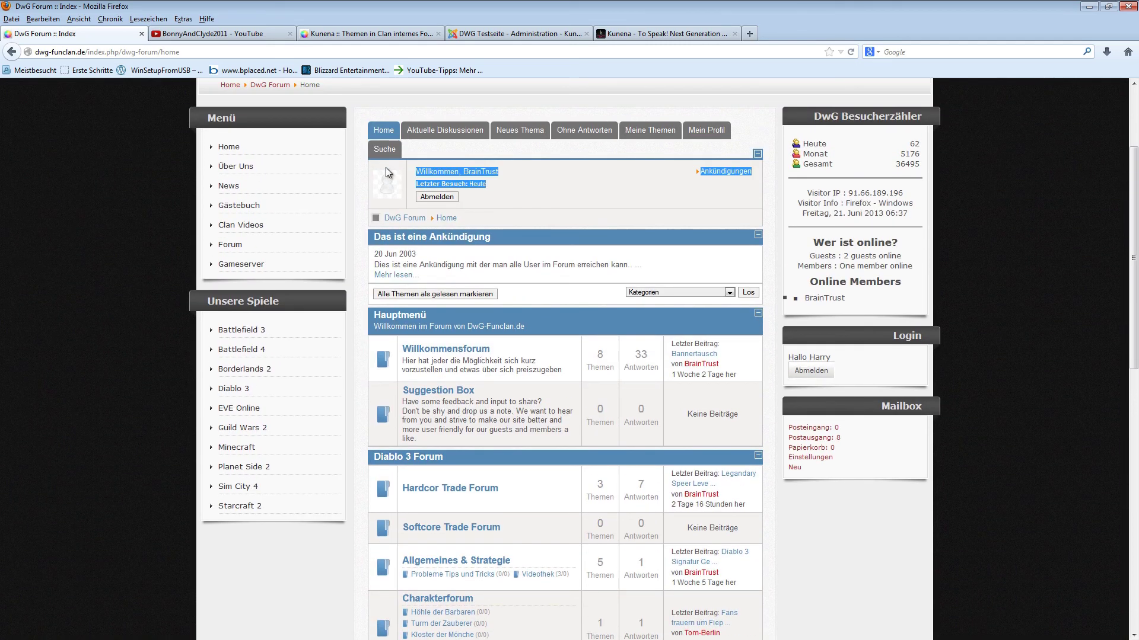
left_click(534, 201)
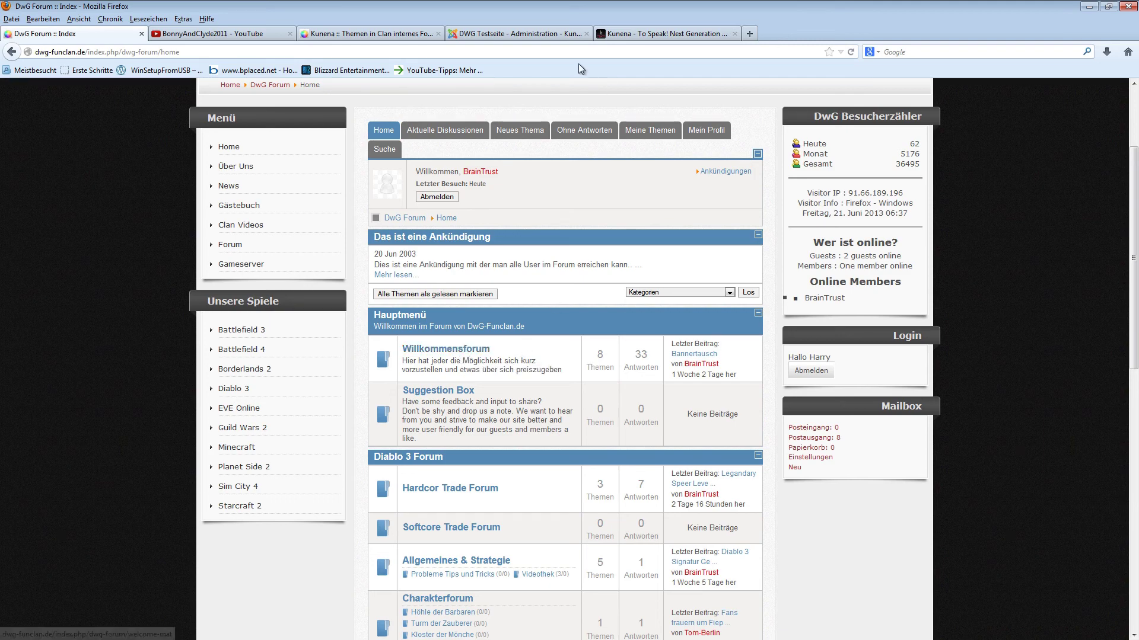
Review the maximum image dimensions, thumbnail sizes and Bildqualität für jpg Größenanpassung in the Hochgeladenes configuration.
left_click(569, 34)
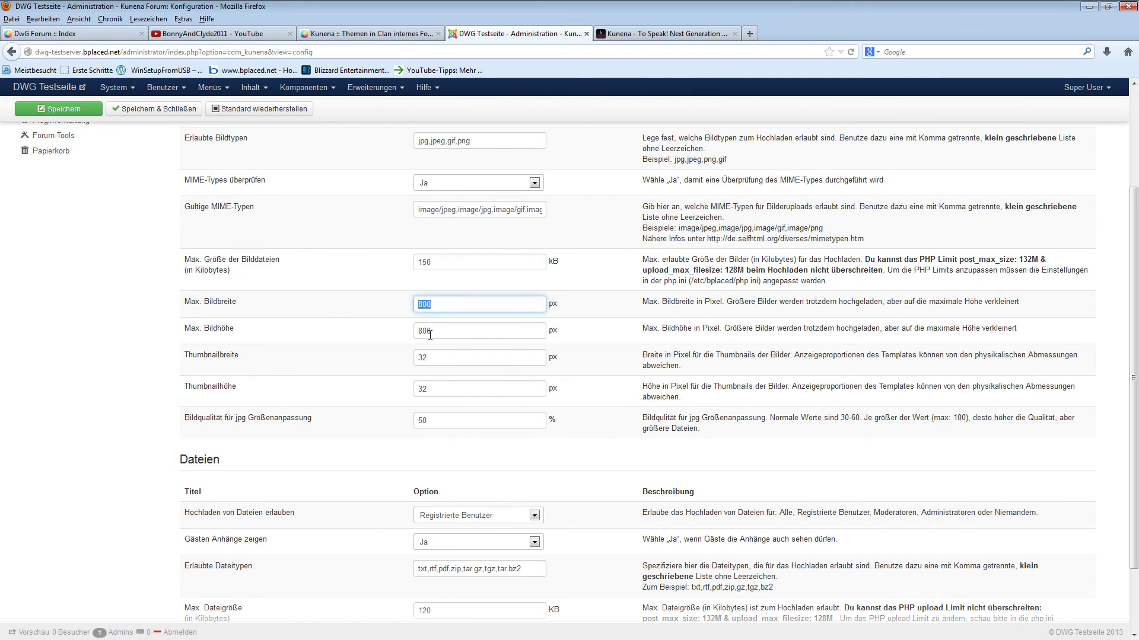
key("Tab")
key("Tab")
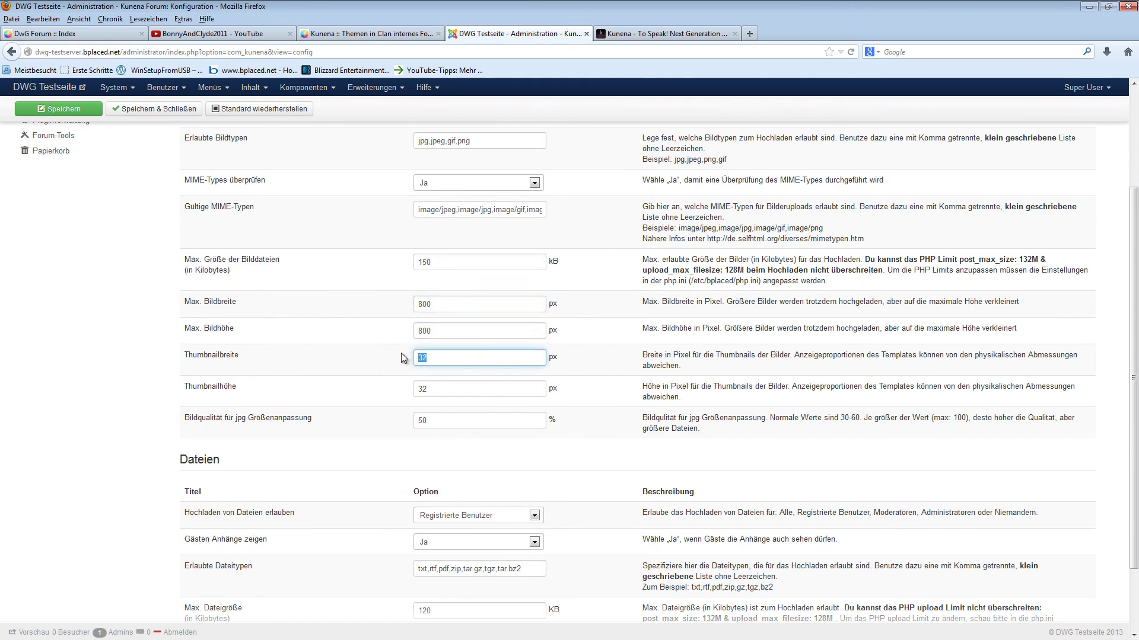
key("Tab")
key("Tab")
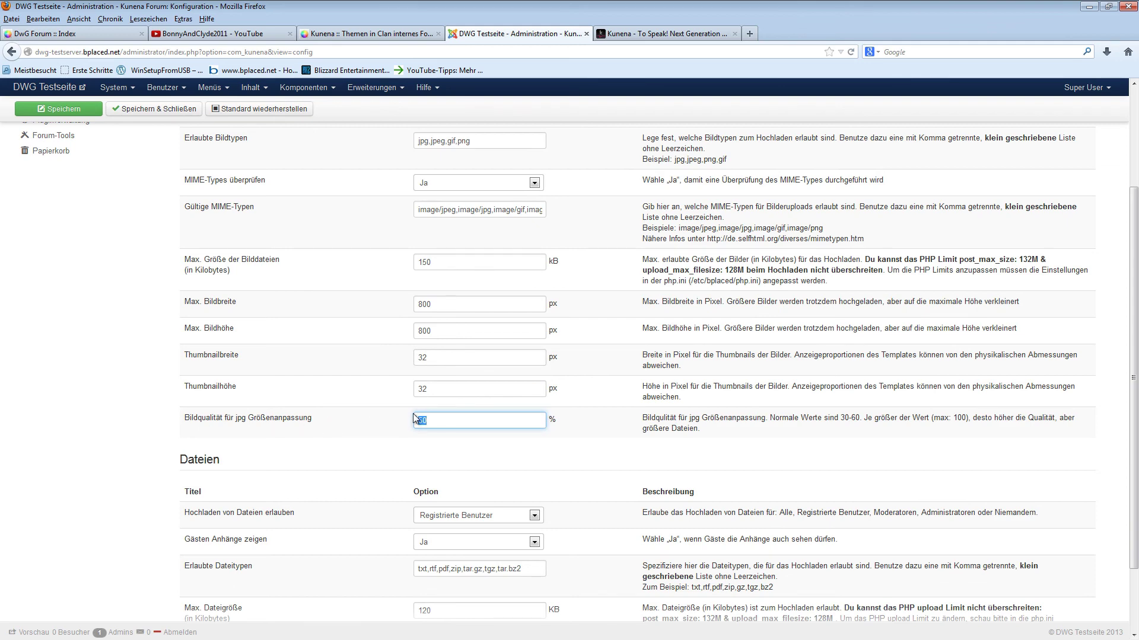
scroll(413, 414, "up", 3)
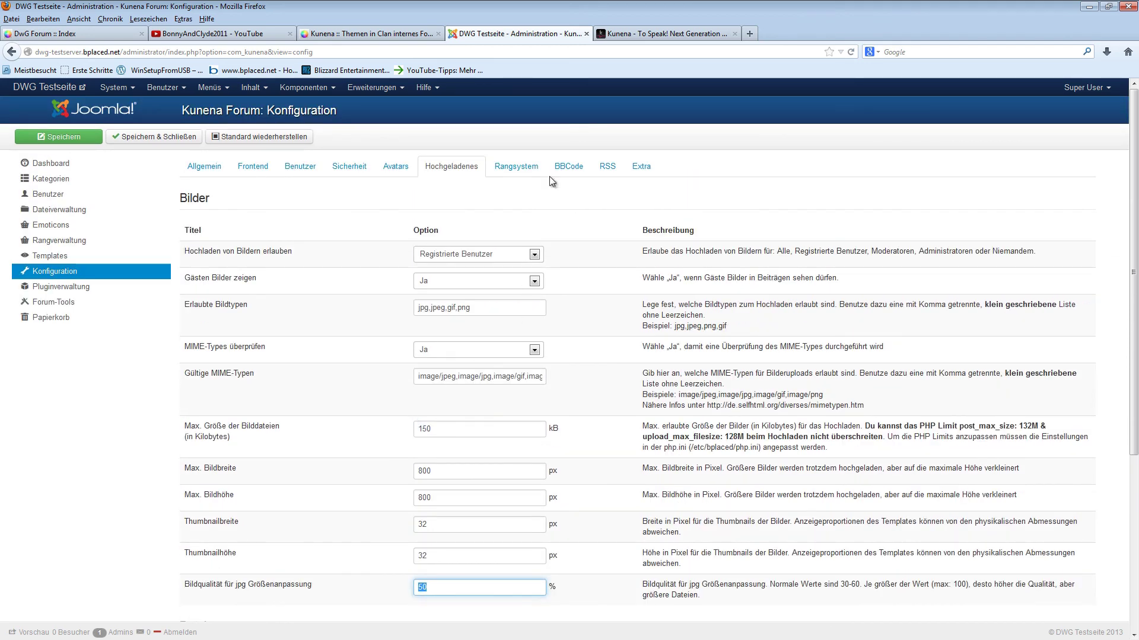
Review the Rangsystem-Einstellungen and the BBCode Einstellungen in Kunena's configuration.
left_click(515, 168)
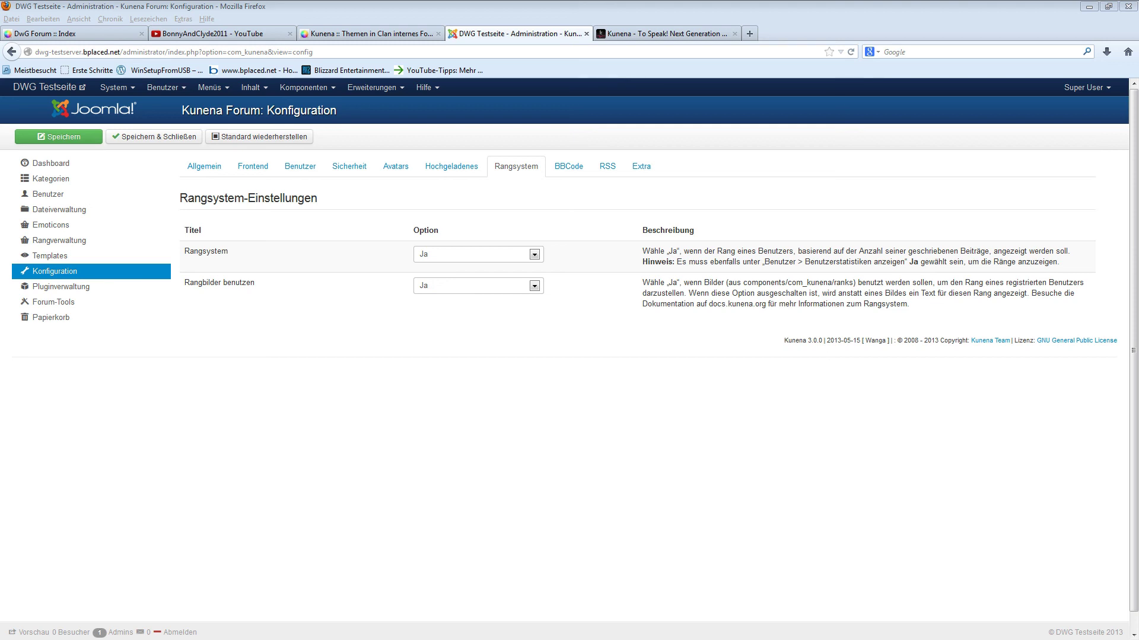
left_click(566, 167)
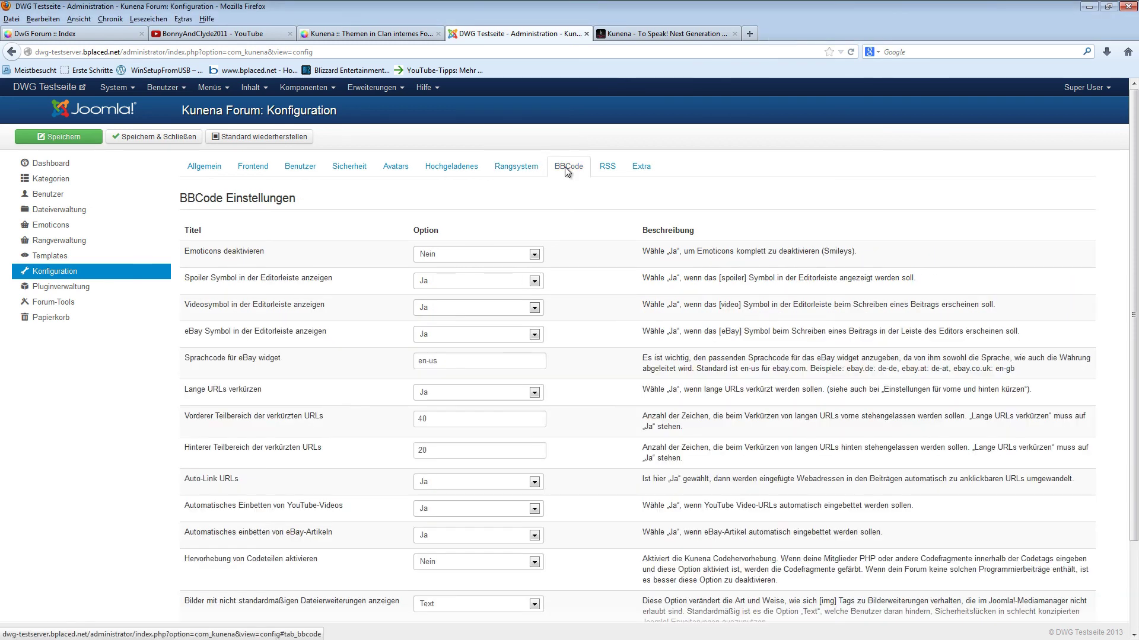
left_click_drag(188, 198, 359, 200)
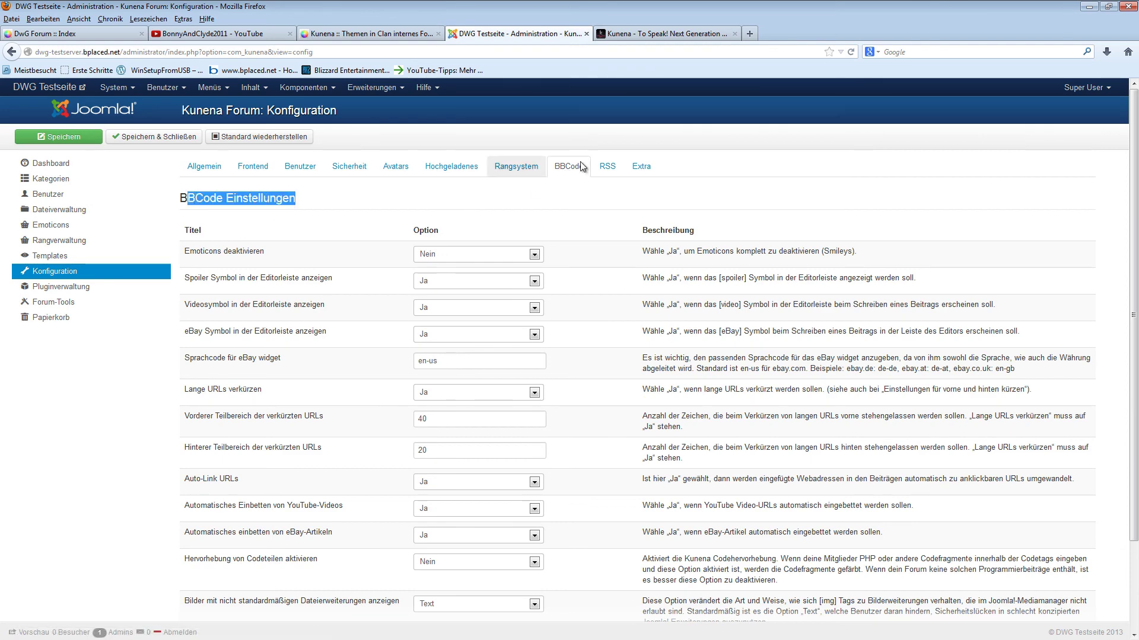
Review the RSS Einstellungen and set Realen Namen anzeigen to Nein under Benutzerliste in the Extra configuration.
left_click(608, 167)
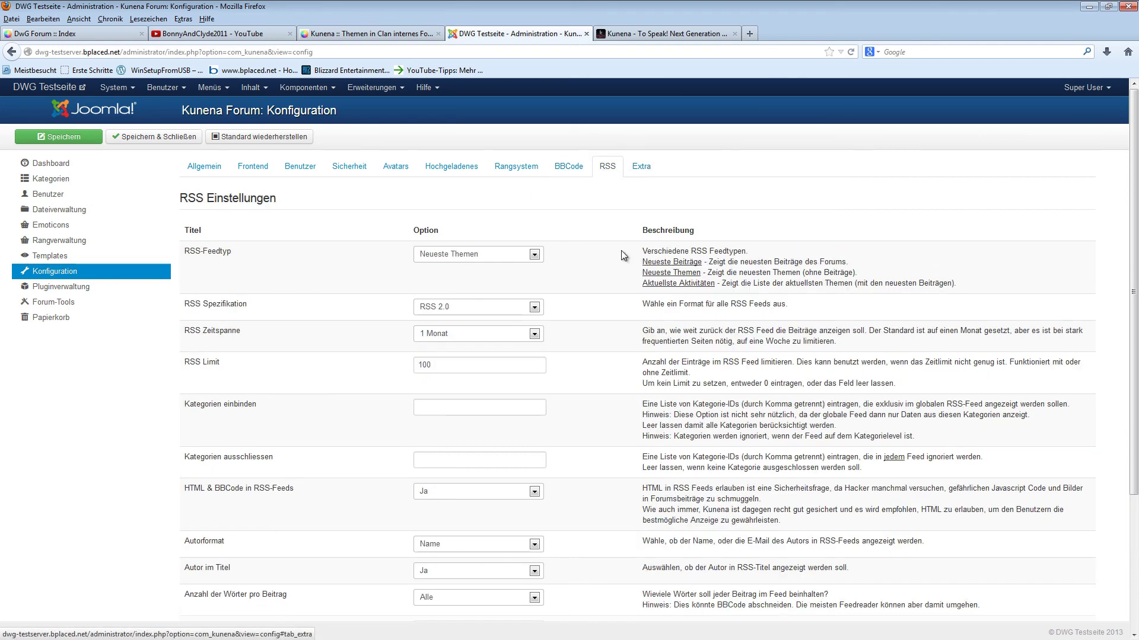
left_click(641, 167)
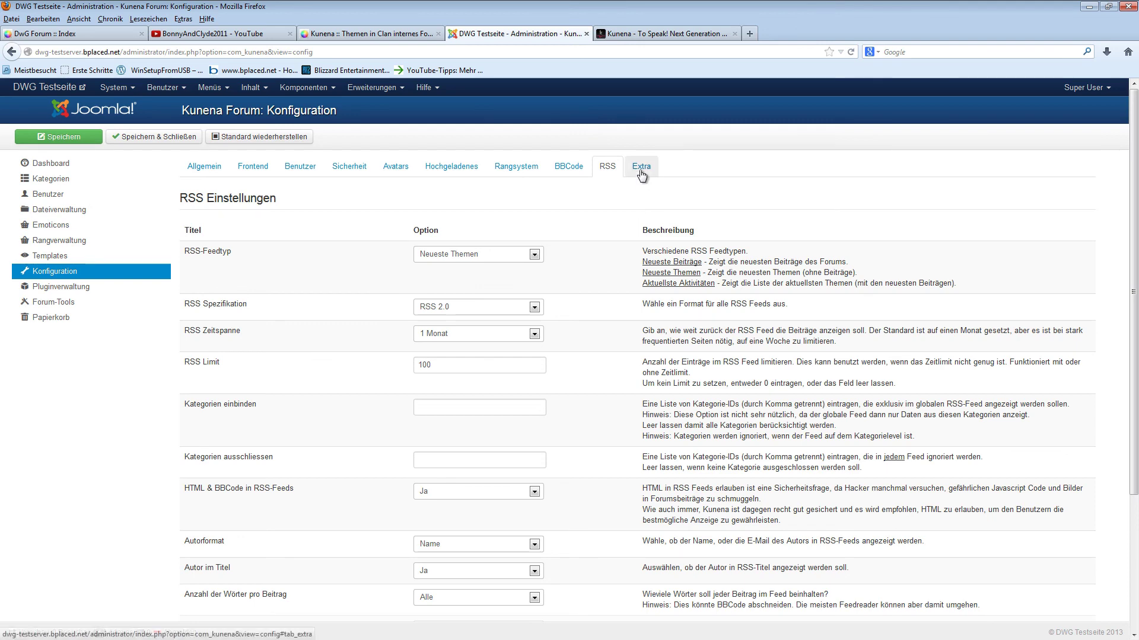
left_click_drag(185, 333, 270, 333)
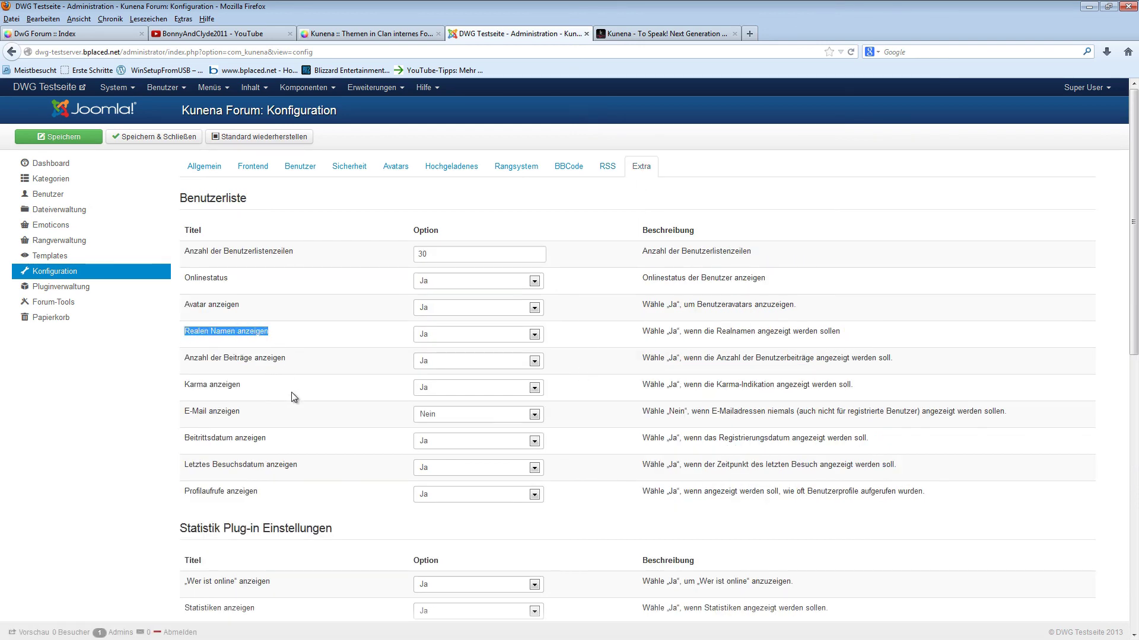
key("Tab")
key("Down")
Review the Statistik Plug-in Einstellungen and the Benutzerliste options for real names, E-Mail and Karma.
scroll(336, 330, "down", 4)
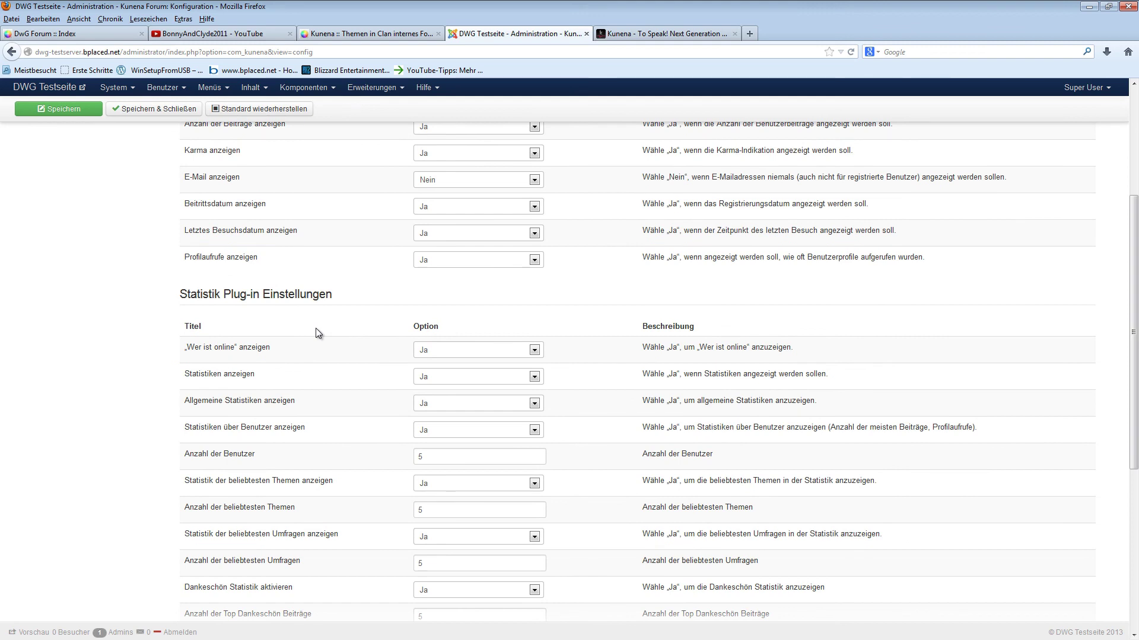
triple_click(181, 295)
scroll(181, 295, "up", 4)
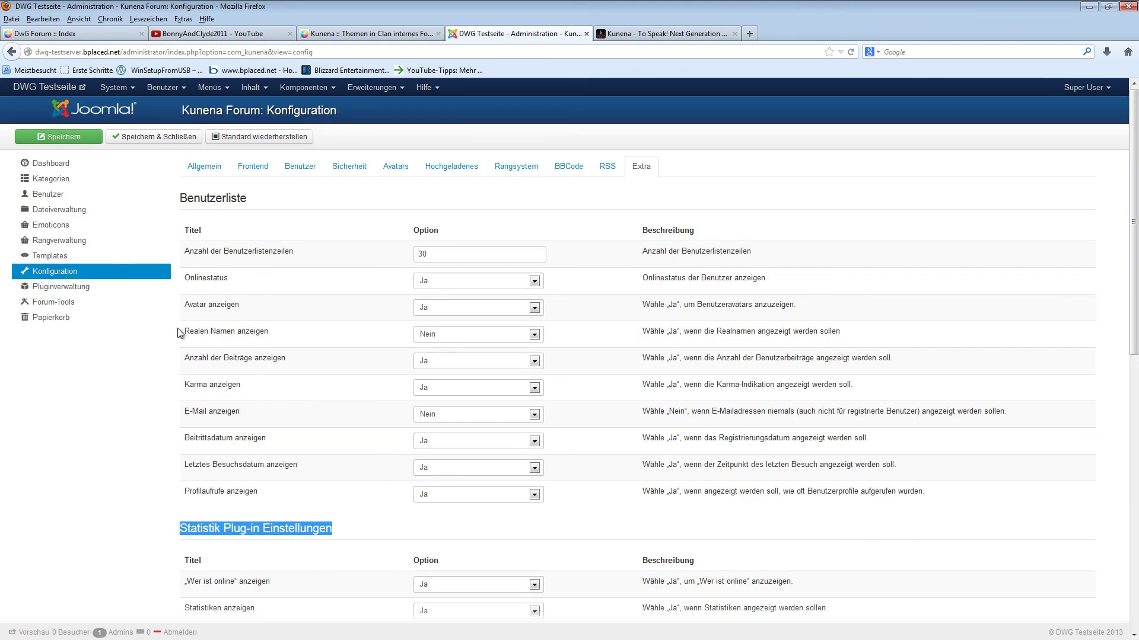
left_click_drag(194, 332, 266, 333)
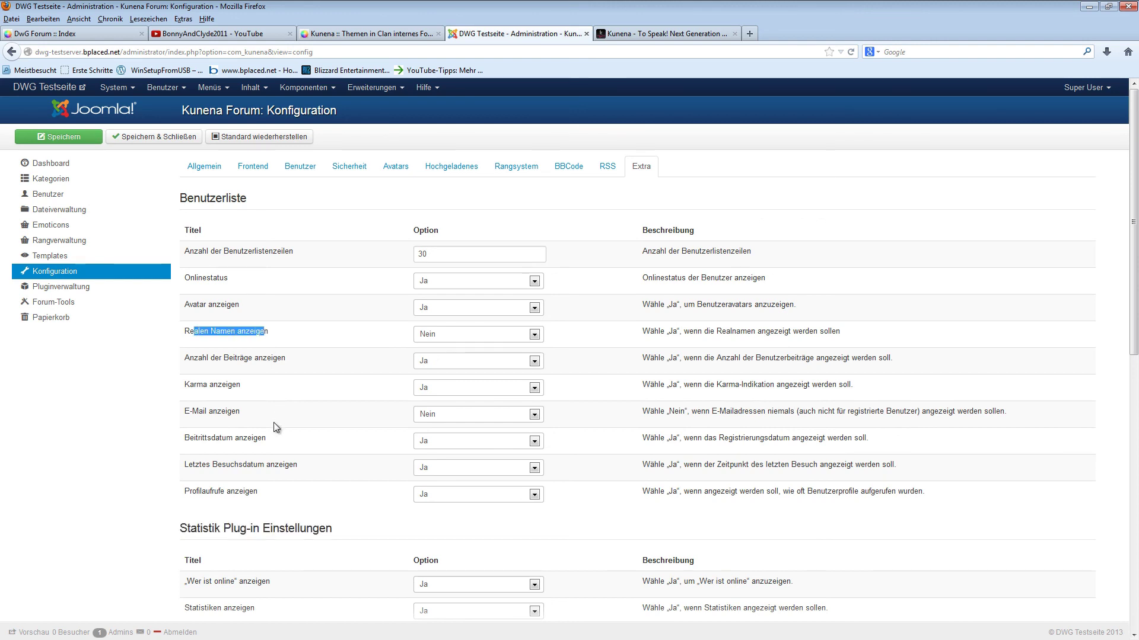
left_click_drag(187, 412, 342, 425)
left_click(207, 389)
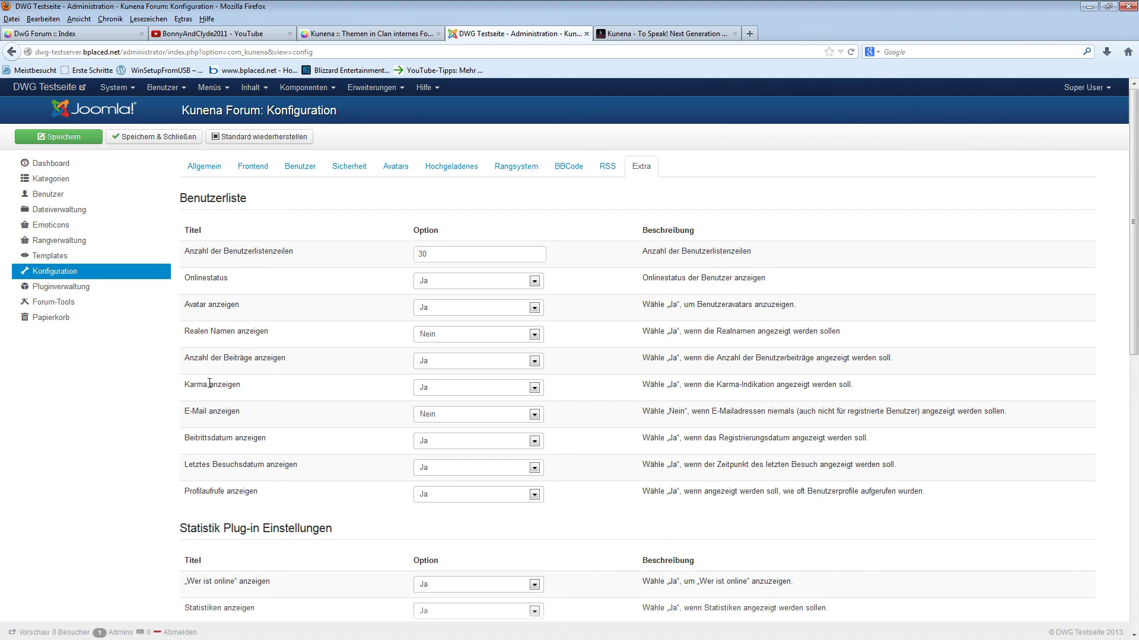
left_click_drag(197, 384, 241, 385)
left_click(178, 392)
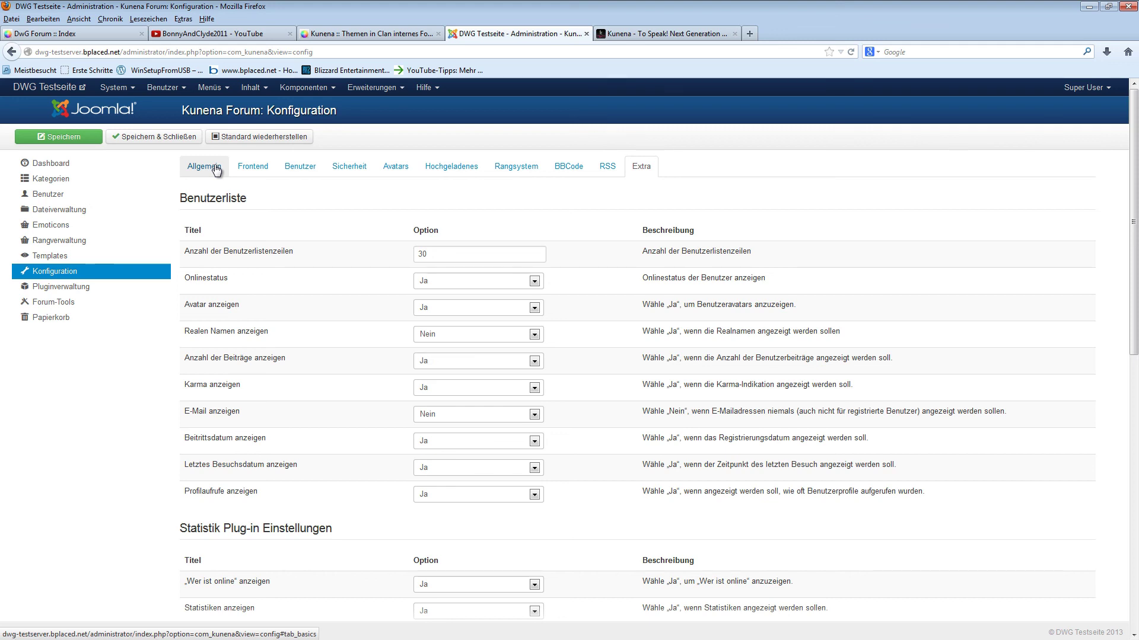
Examine the test site's Kunena forum index, including the Willkommen category description and the sections below it.
left_click(338, 35)
left_click(397, 229)
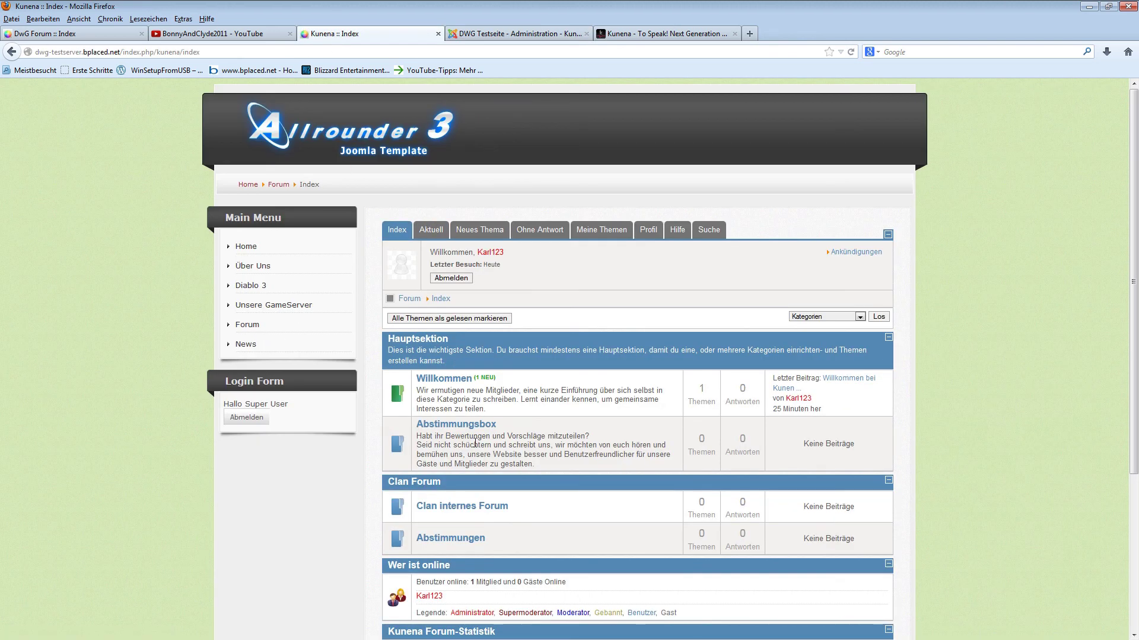
left_click_drag(431, 390, 486, 409)
scroll(531, 437, "down", 2)
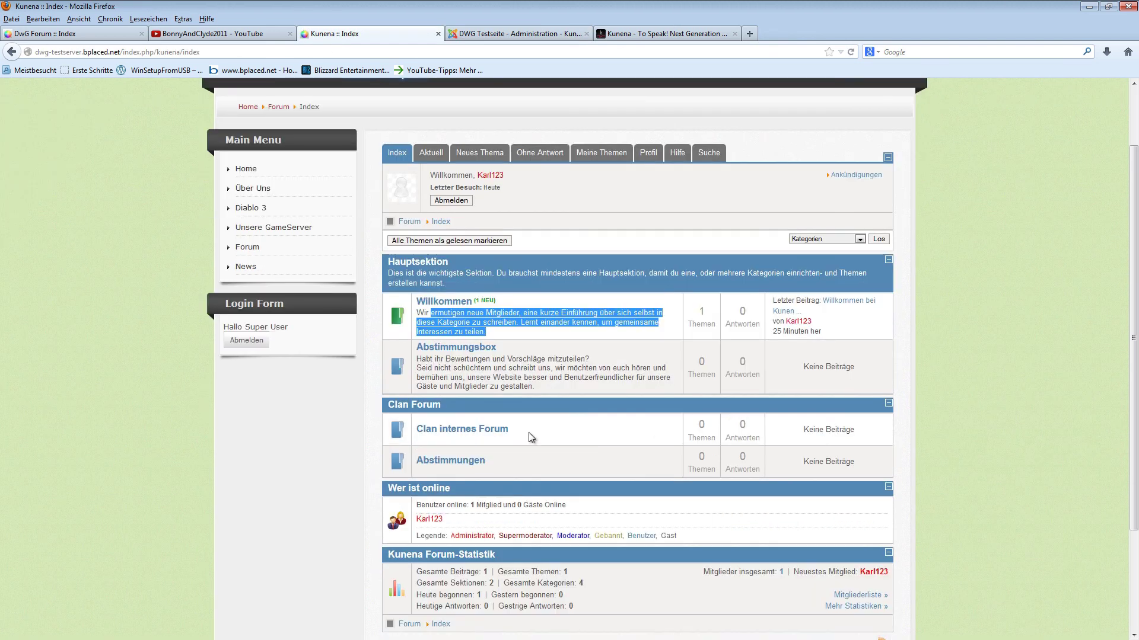